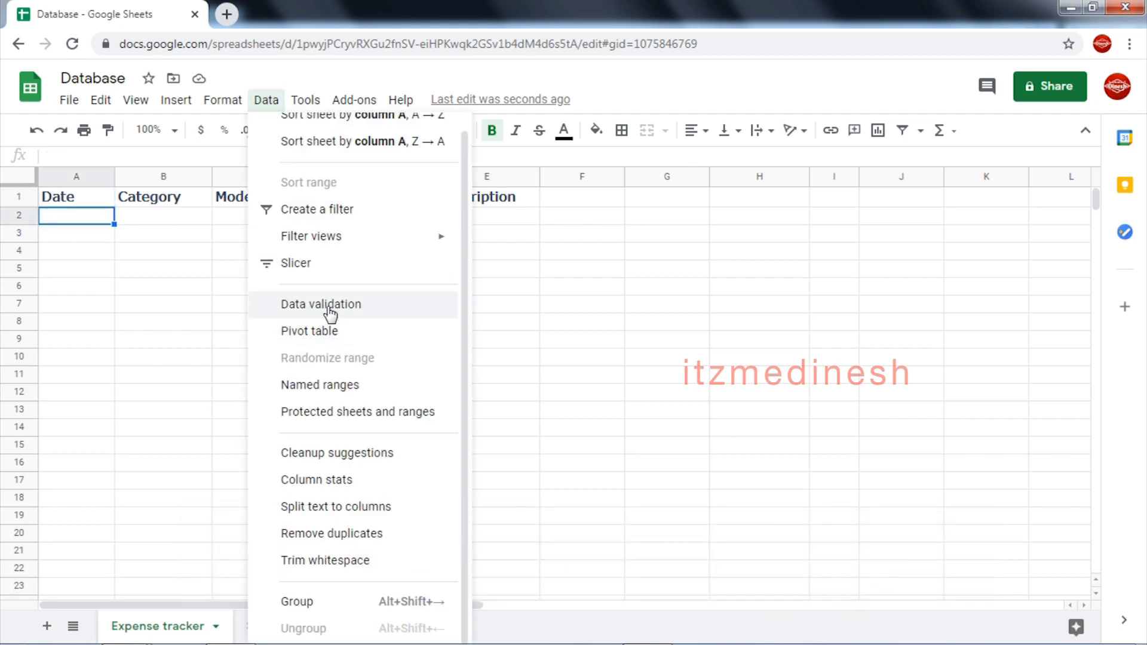
Start a data validation rule for the Date column with the cell range A2:A19
{"action": "left_click", "coordinate": [329, 313]}
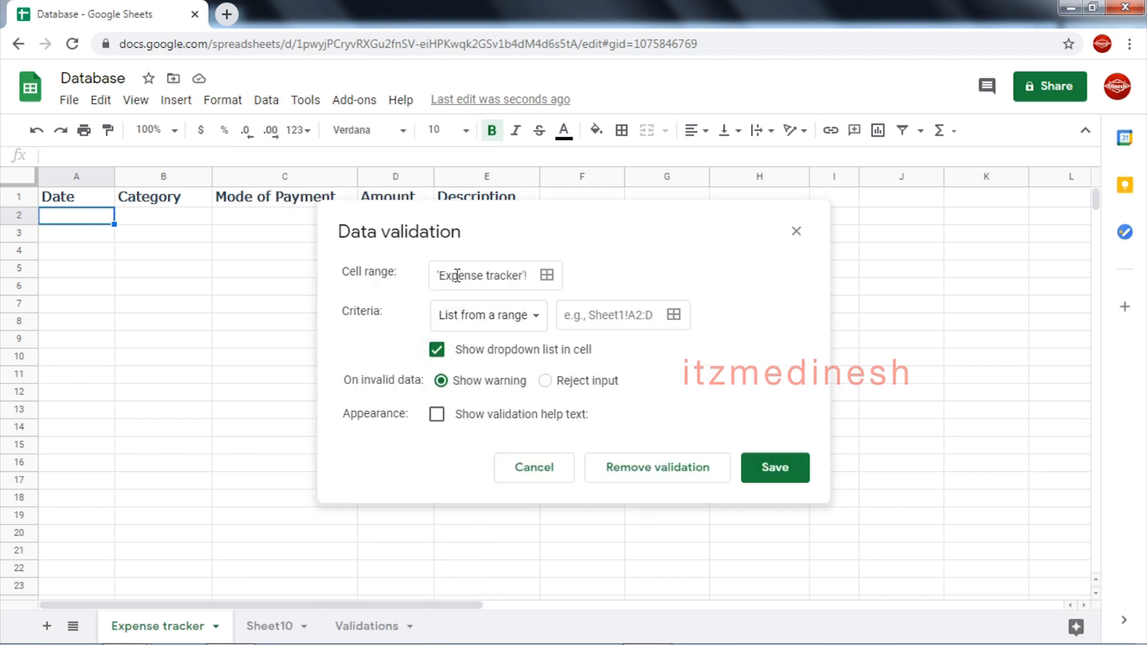
{"action": "left_click", "coordinate": [547, 276]}
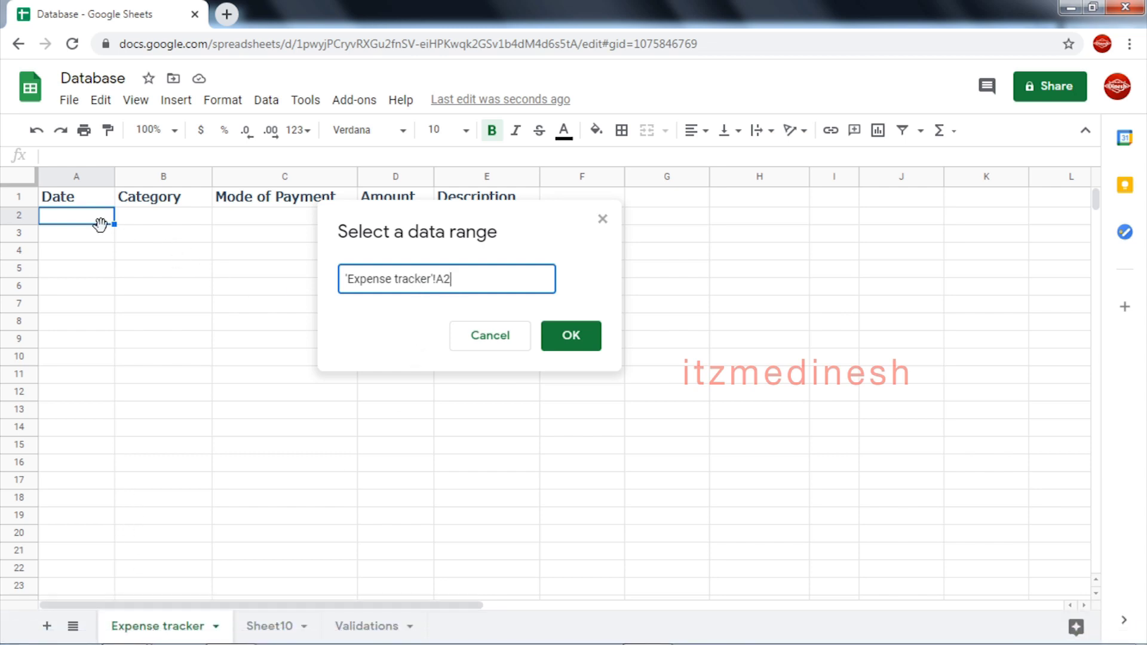
{"action": "left_click_drag", "start_coordinate": [90, 221], "coordinate": [63, 523]}
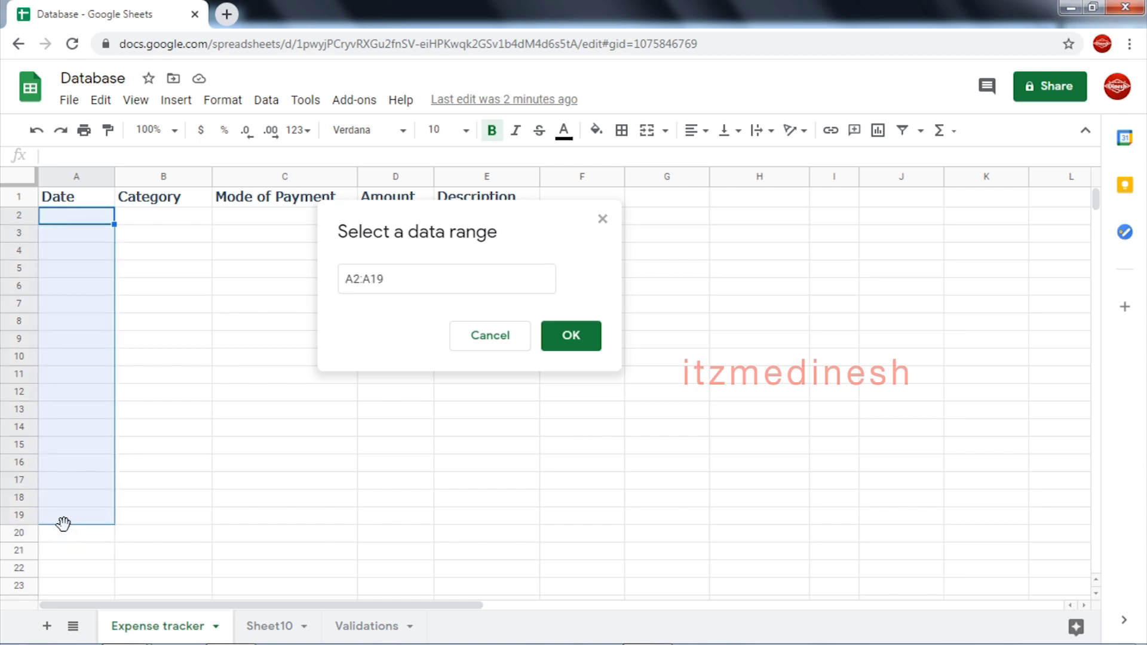
{"action": "left_click", "coordinate": [573, 336]}
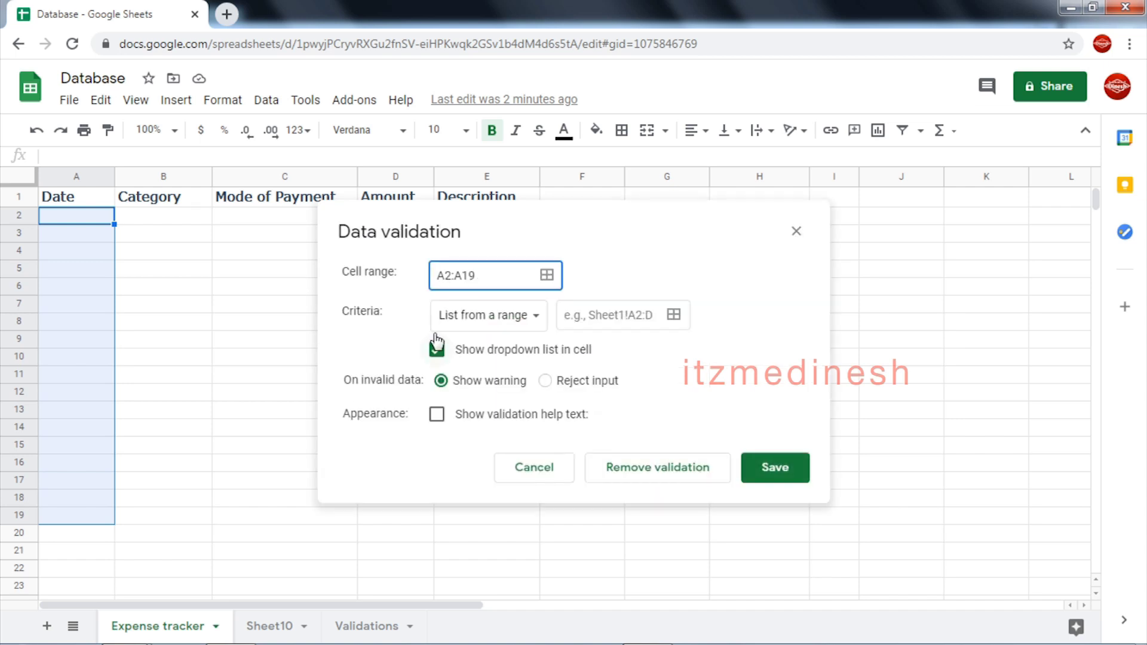
Set the validation criteria to List from a range, using the open-ended date column Validations!A1:A as the source
{"action": "left_click", "coordinate": [476, 324]}
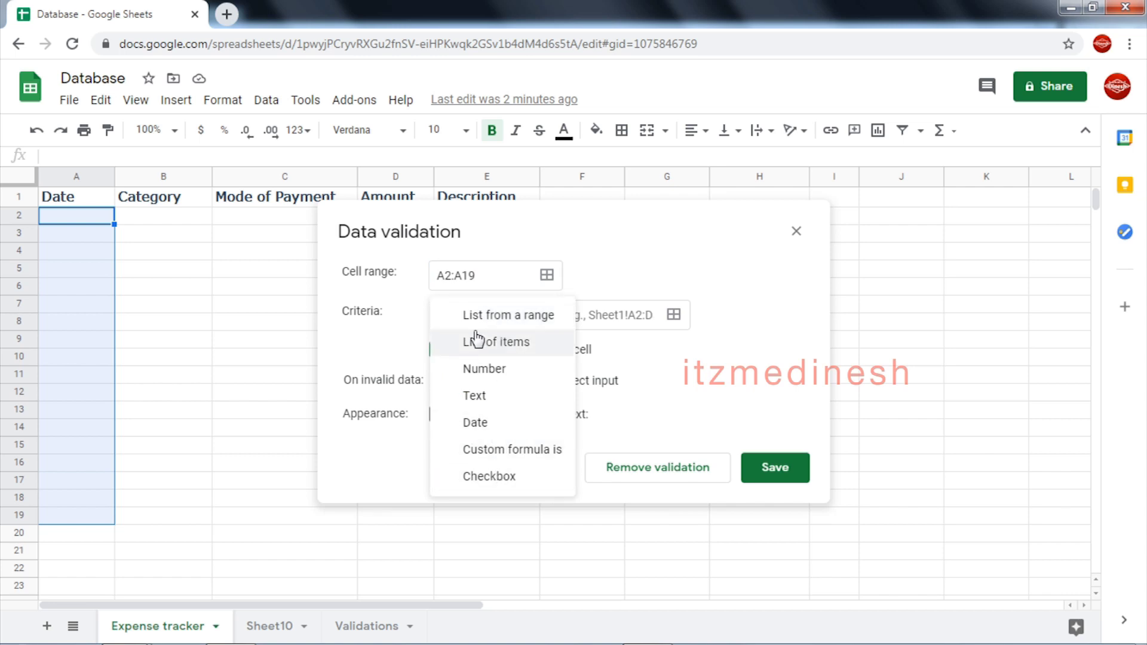
{"action": "left_click", "coordinate": [525, 317]}
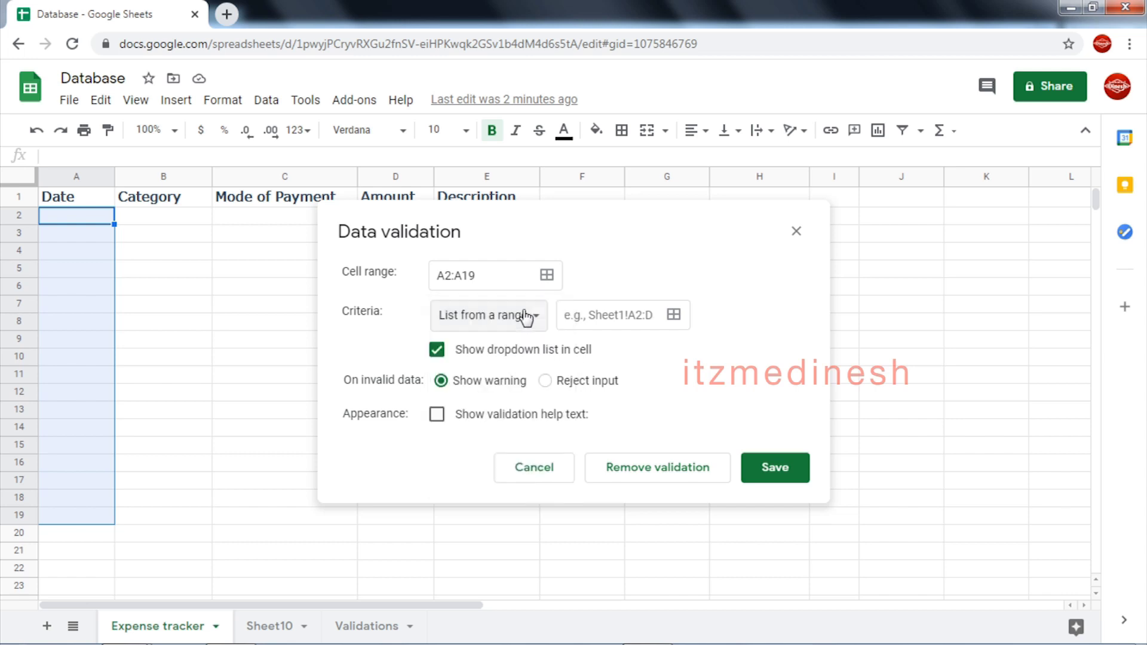
{"action": "left_click", "coordinate": [673, 317]}
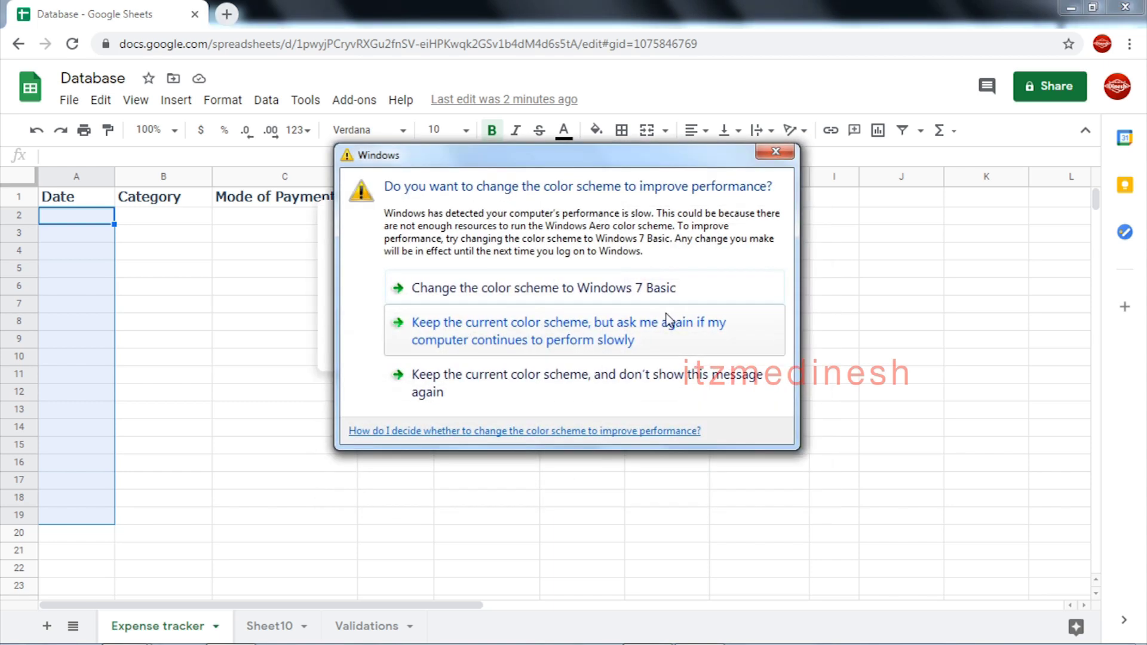
{"action": "left_click", "coordinate": [774, 149]}
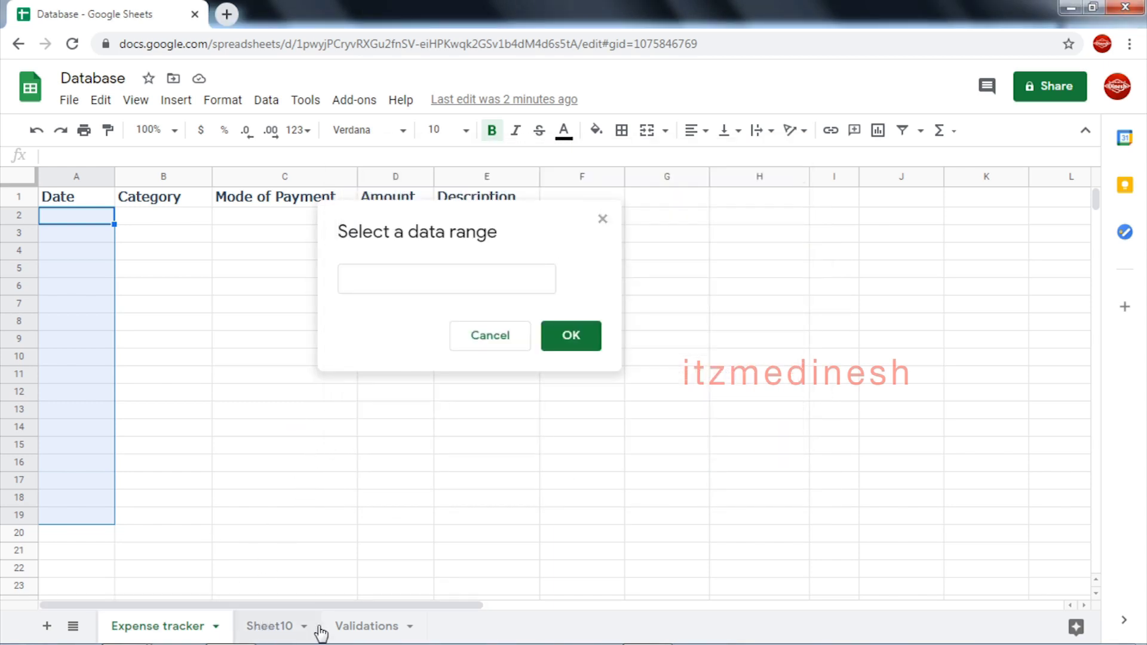
{"action": "left_click", "coordinate": [375, 634]}
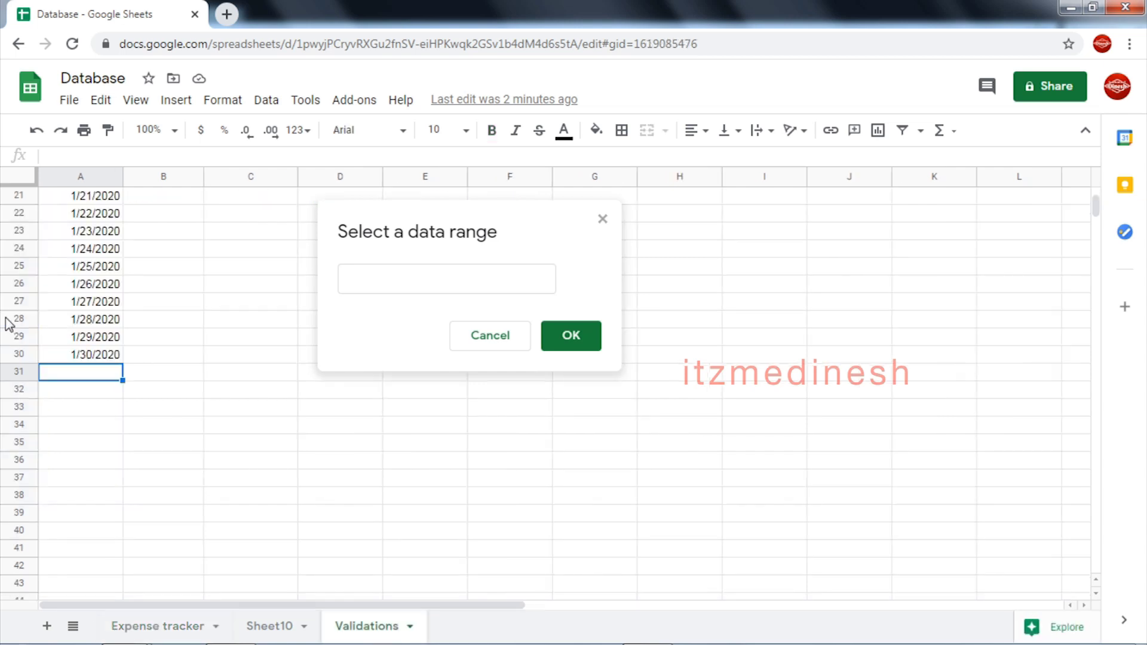
{"action": "scroll", "coordinate": [69, 300], "scroll_direction": "down", "scroll_amount": 2}
{"action": "scroll", "coordinate": [69, 300], "scroll_direction": "up", "scroll_amount": 8}
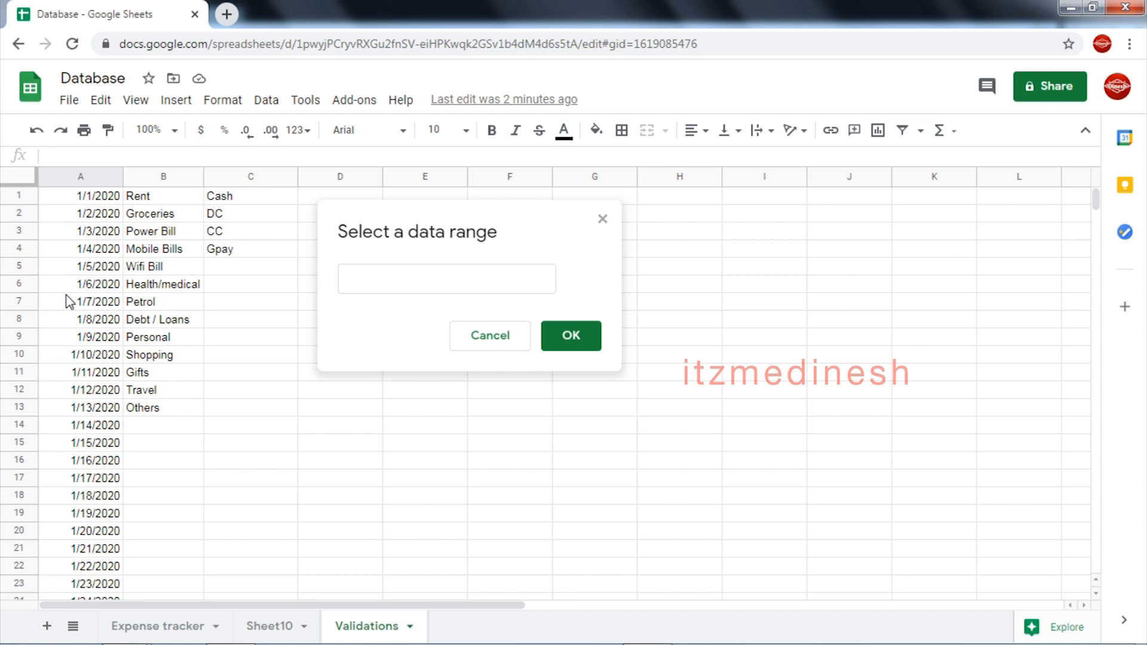
{"action": "left_click", "coordinate": [77, 200]}
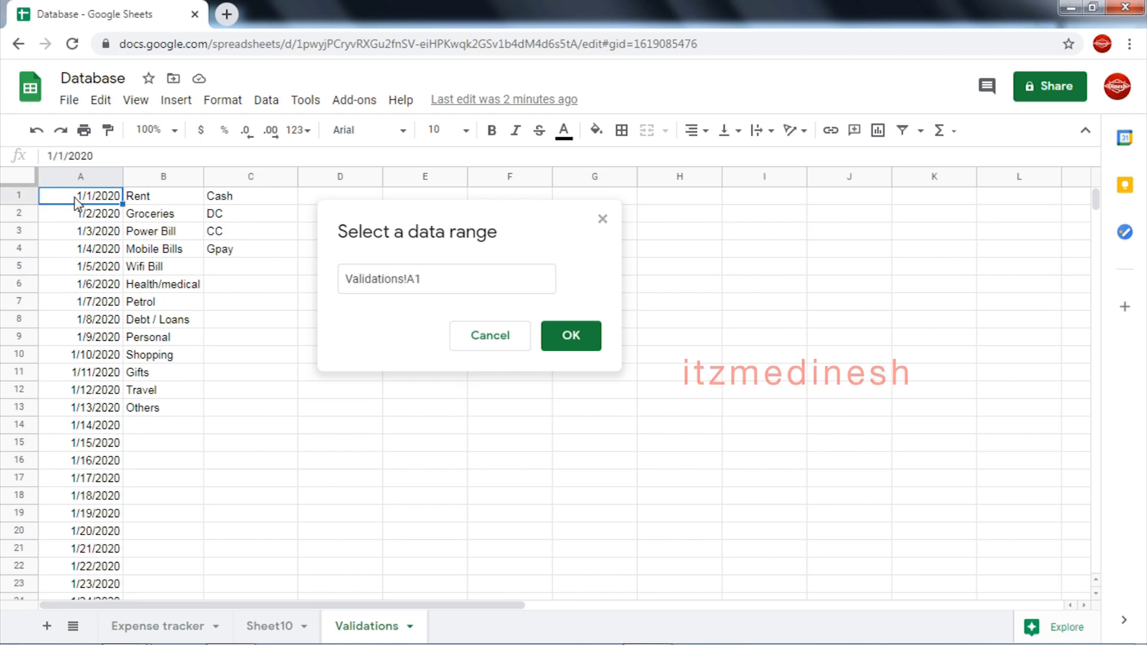
{"action": "key", "text": "ctrl+shift+Down"}
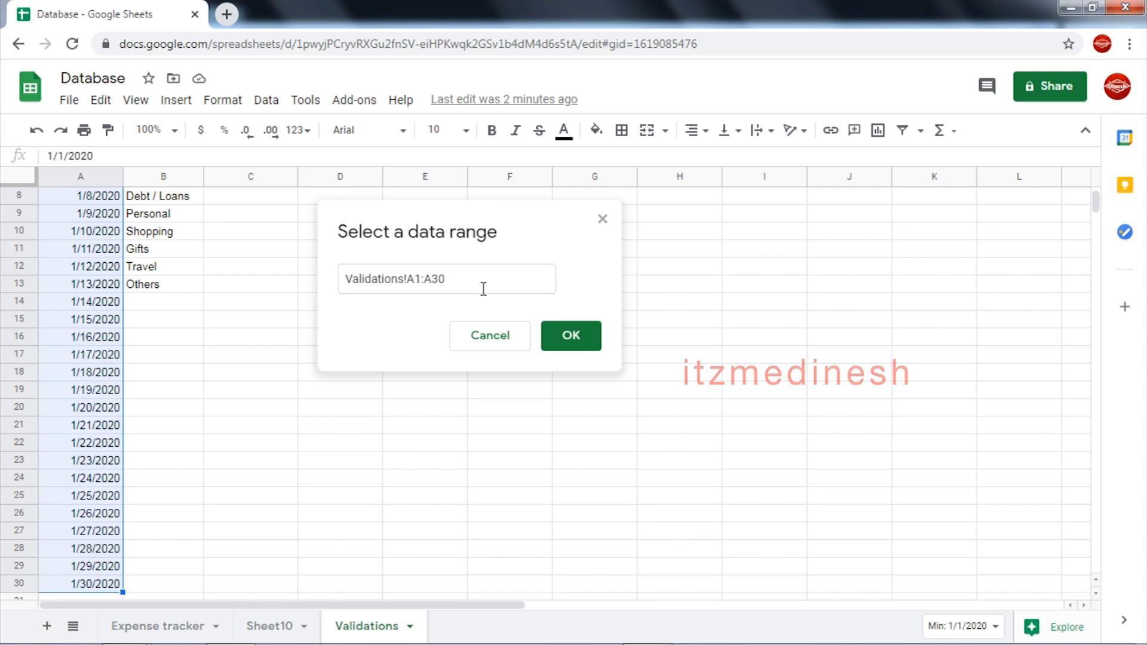
{"action": "left_click", "coordinate": [463, 280]}
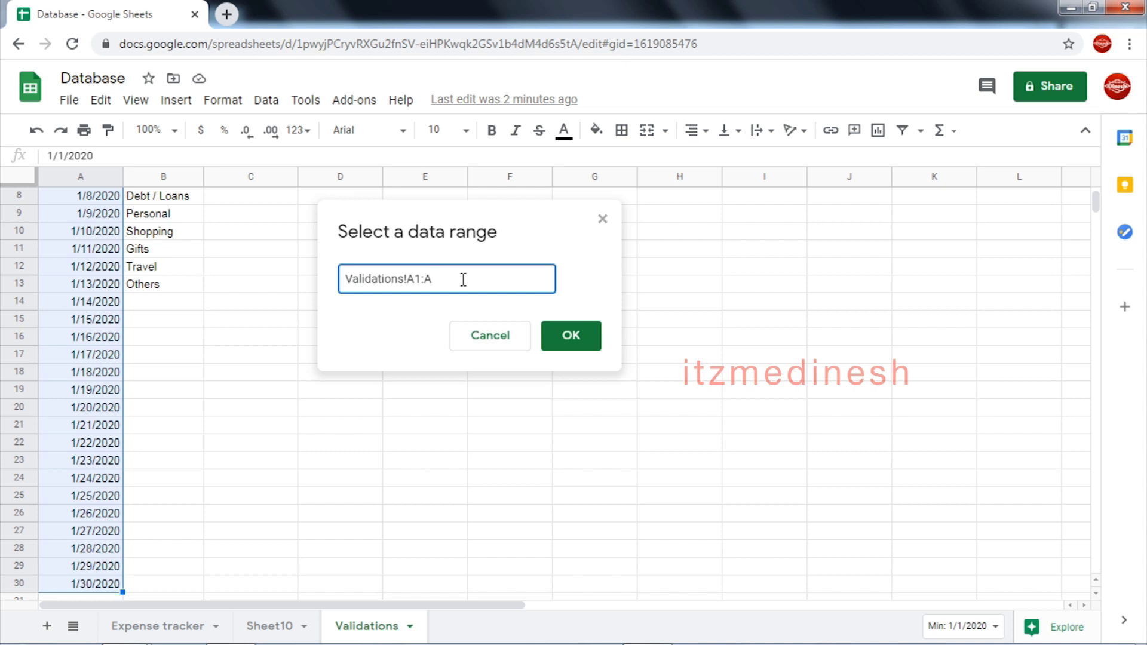
{"action": "left_click", "coordinate": [581, 339]}
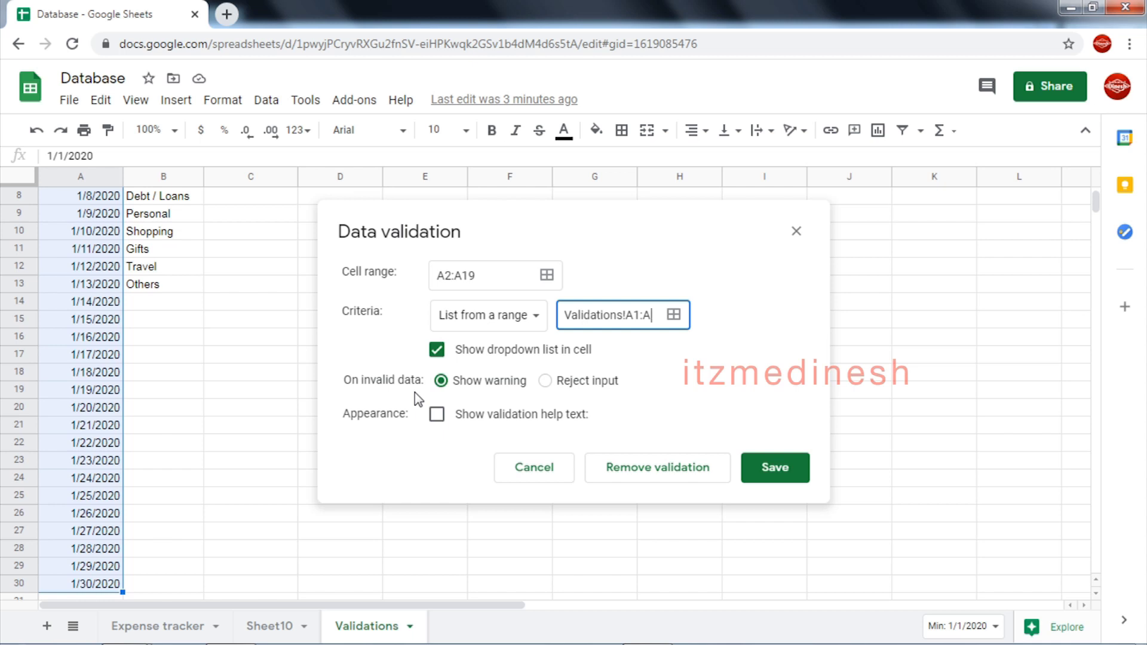
Keep Show warning for invalid data and try the validation help text option, leaving it switched off
{"action": "left_click", "coordinate": [484, 381]}
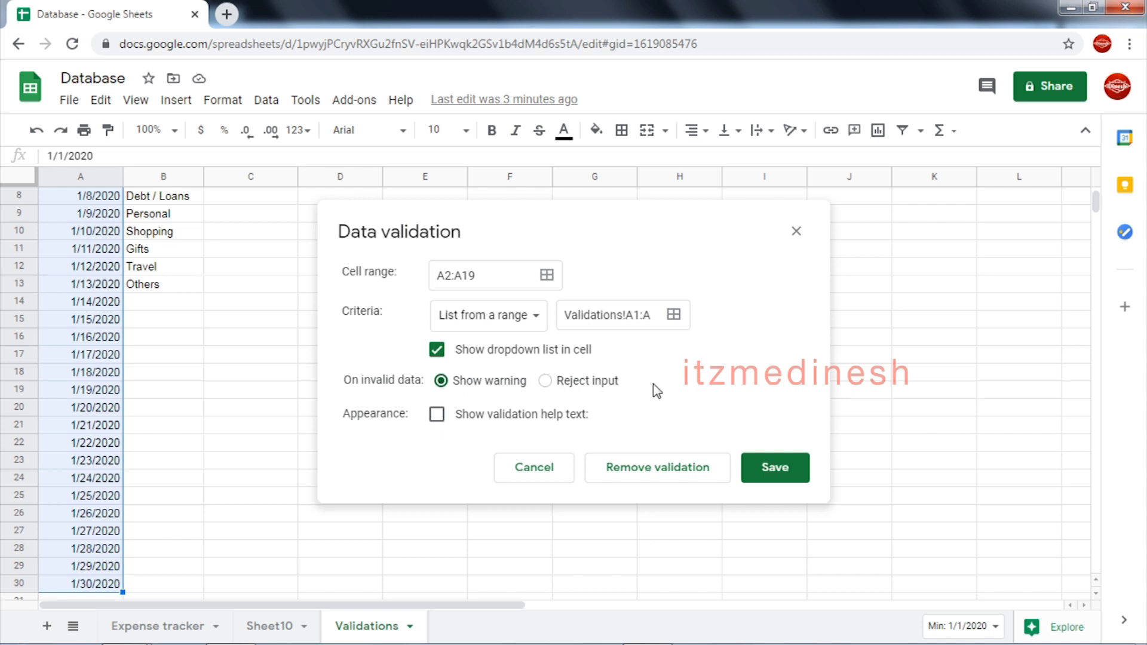
{"action": "left_click", "coordinate": [442, 418]}
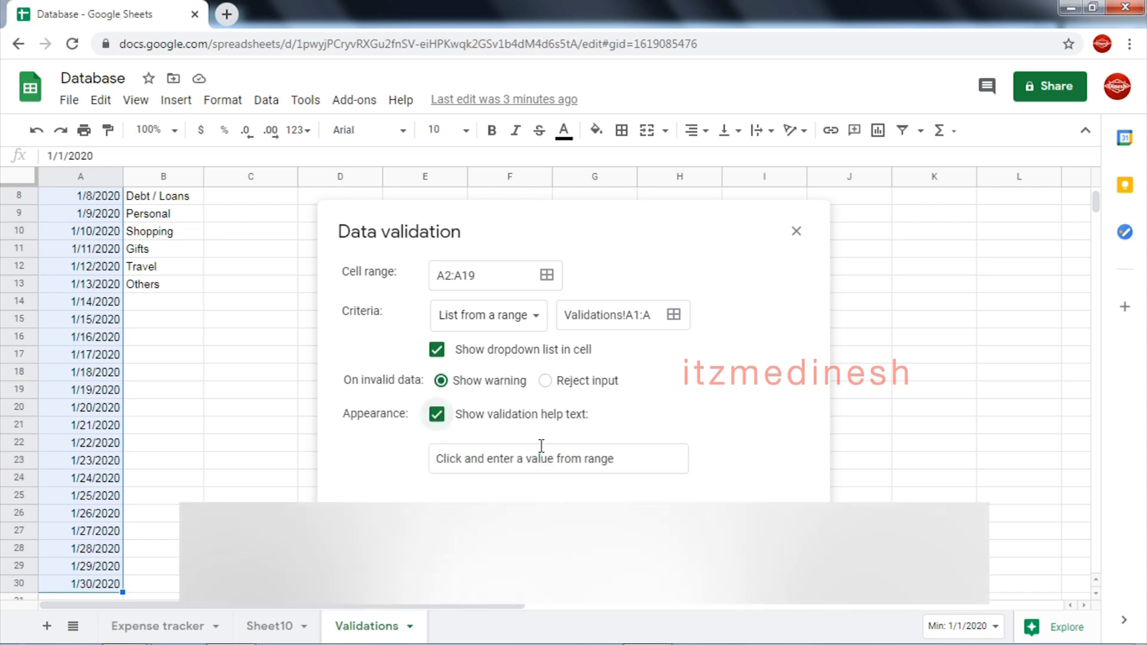
{"action": "left_click", "coordinate": [437, 415]}
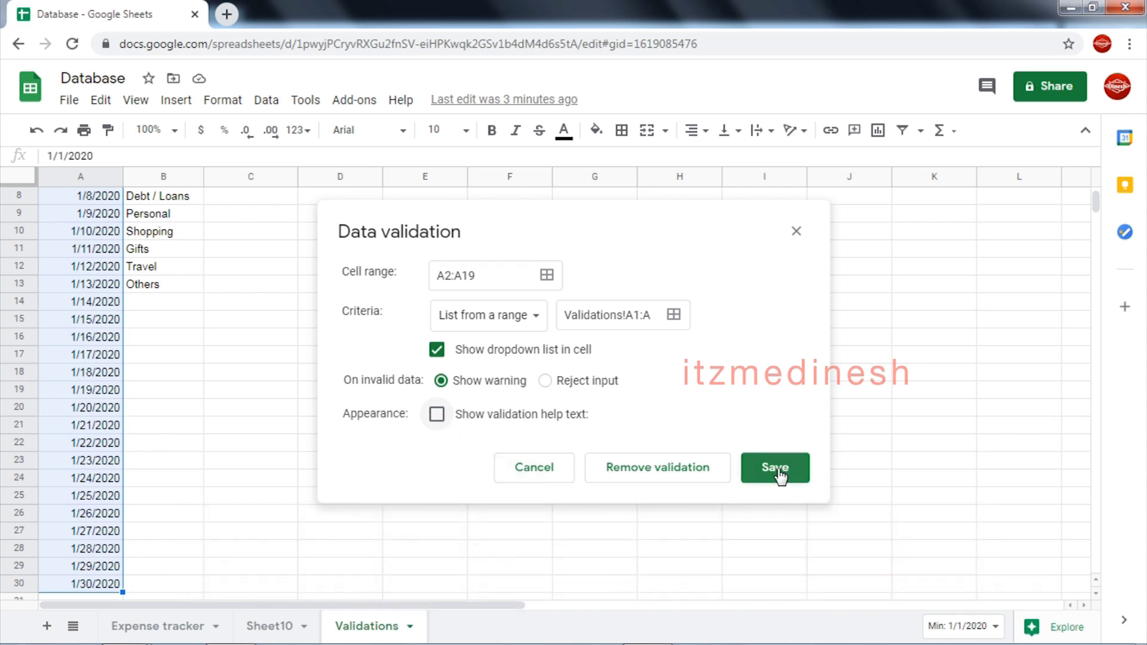
Reselect the rule's cell range as A2:A20 on the Expense tracker sheet and save the validation
{"action": "left_click", "coordinate": [546, 274]}
{"action": "left_click_drag", "start_coordinate": [474, 279], "coordinate": [247, 273]}
{"action": "key", "text": "BackSpace"}
{"action": "left_click", "coordinate": [125, 629]}
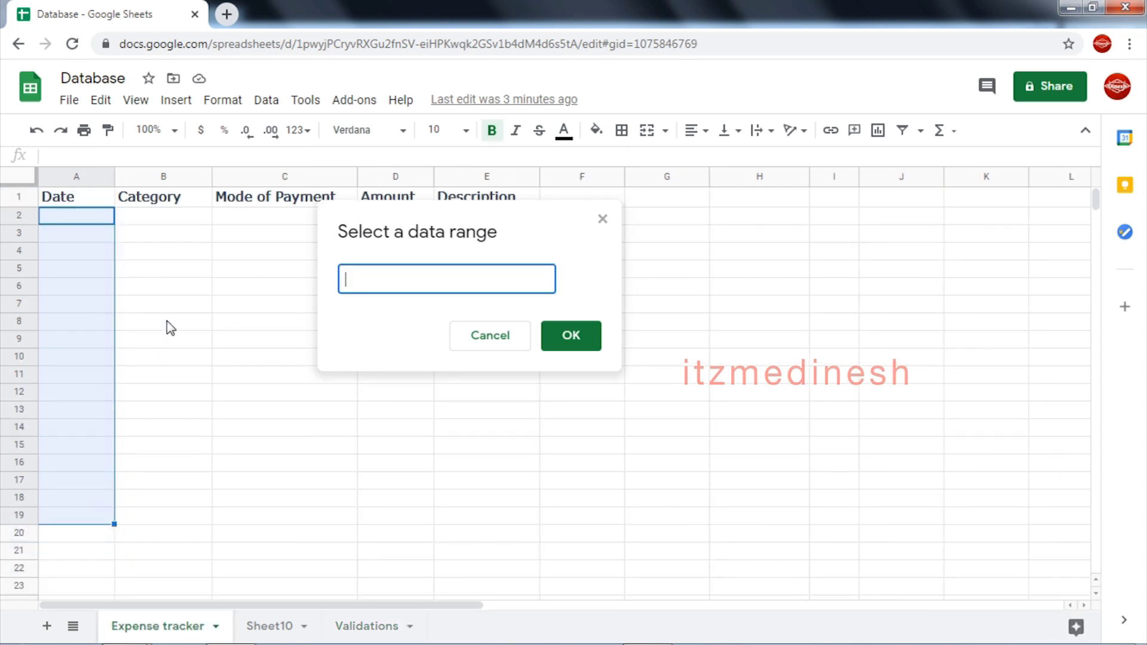
{"action": "left_click", "coordinate": [167, 320]}
{"action": "left_click_drag", "start_coordinate": [70, 216], "coordinate": [93, 535]}
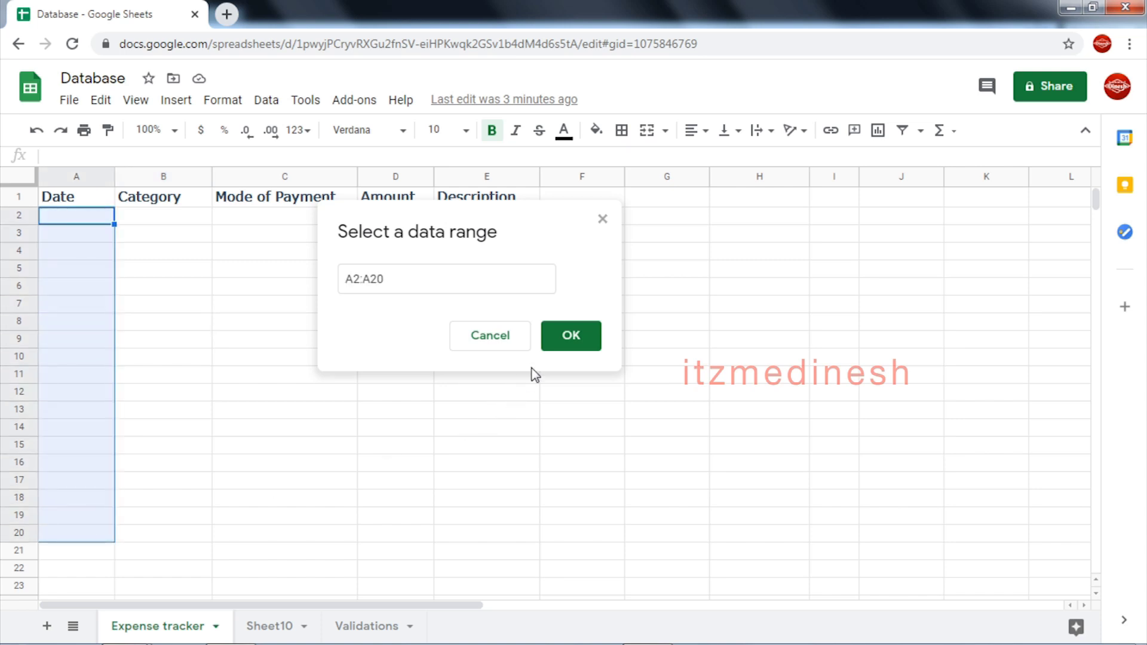
{"action": "left_click", "coordinate": [577, 338]}
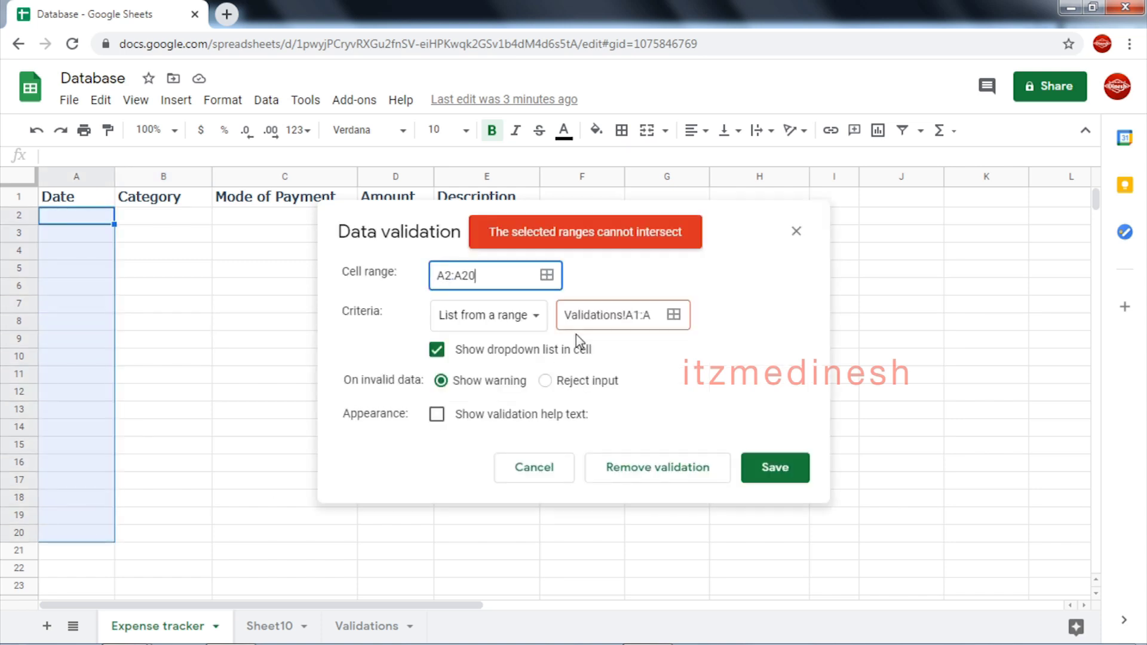
{"action": "left_click", "coordinate": [771, 472]}
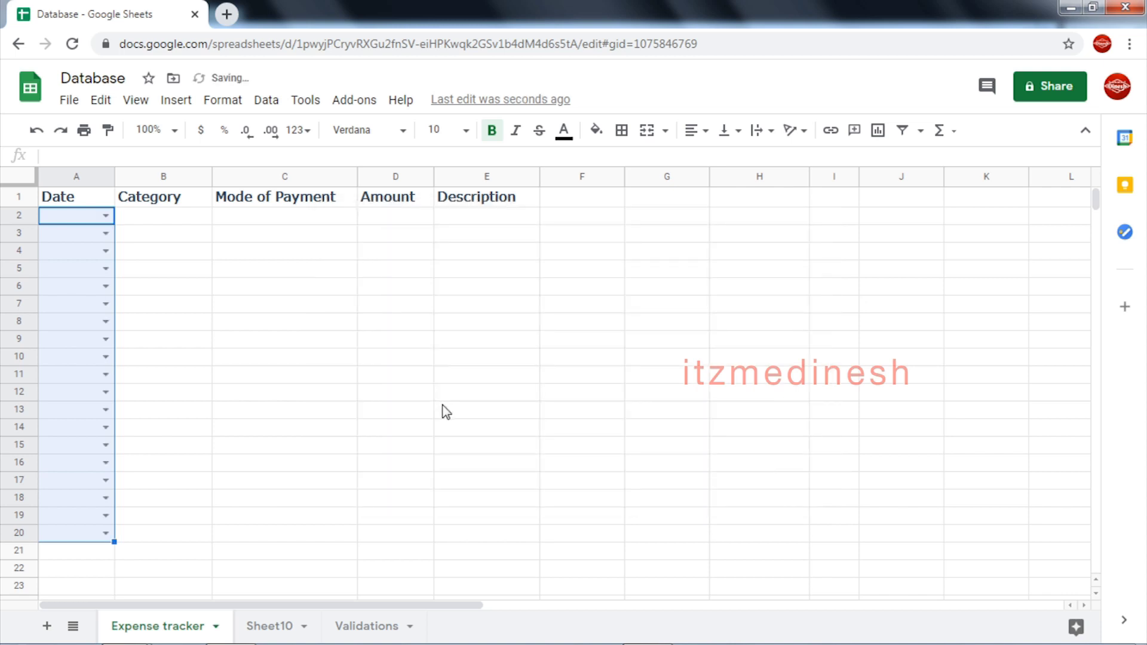
Examine the date choices offered by the dropdown in the Date column, through to the end of the list
{"action": "left_click", "coordinate": [106, 217]}
{"action": "left_click", "coordinate": [159, 256]}
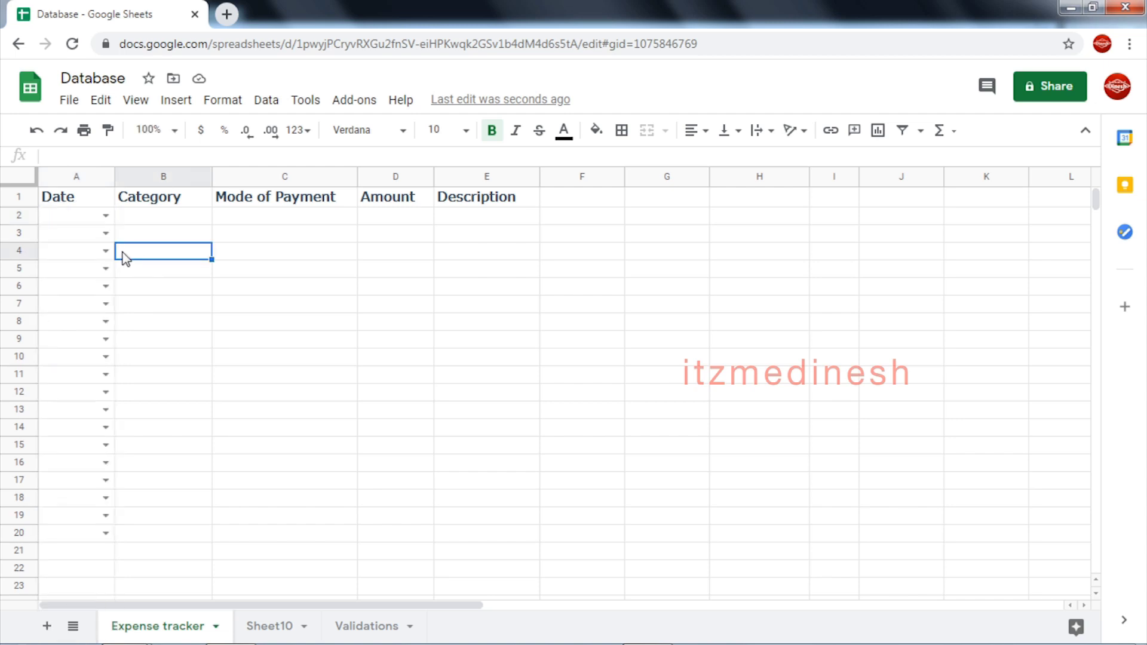
{"action": "left_click", "coordinate": [106, 234]}
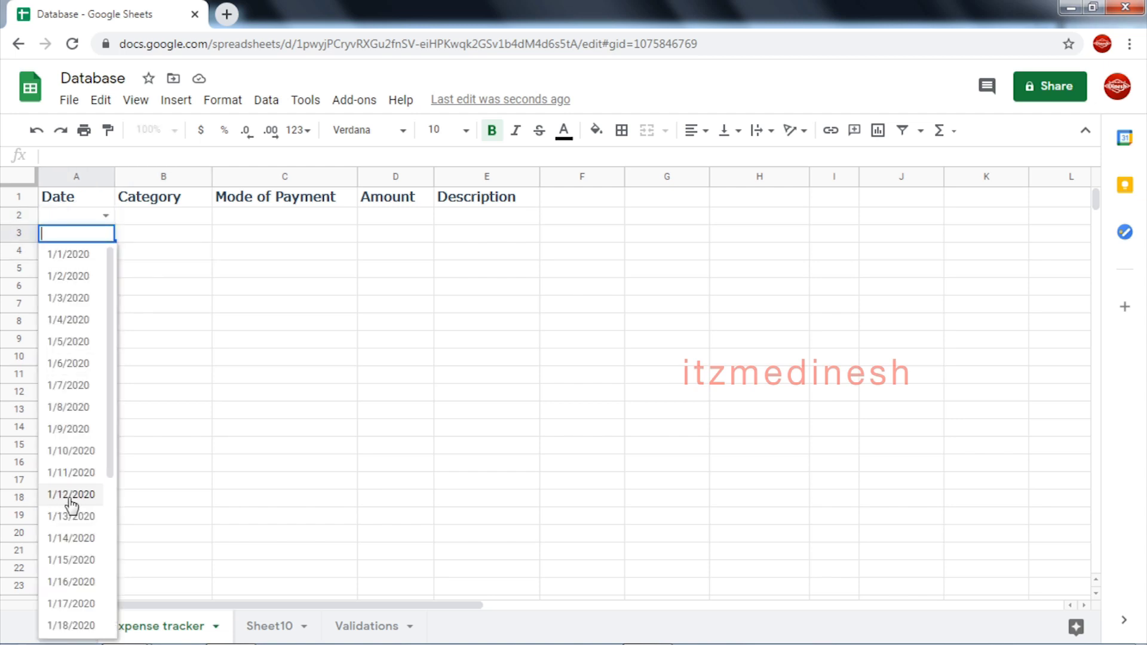
{"action": "left_click_drag", "start_coordinate": [110, 422], "coordinate": [126, 628]}
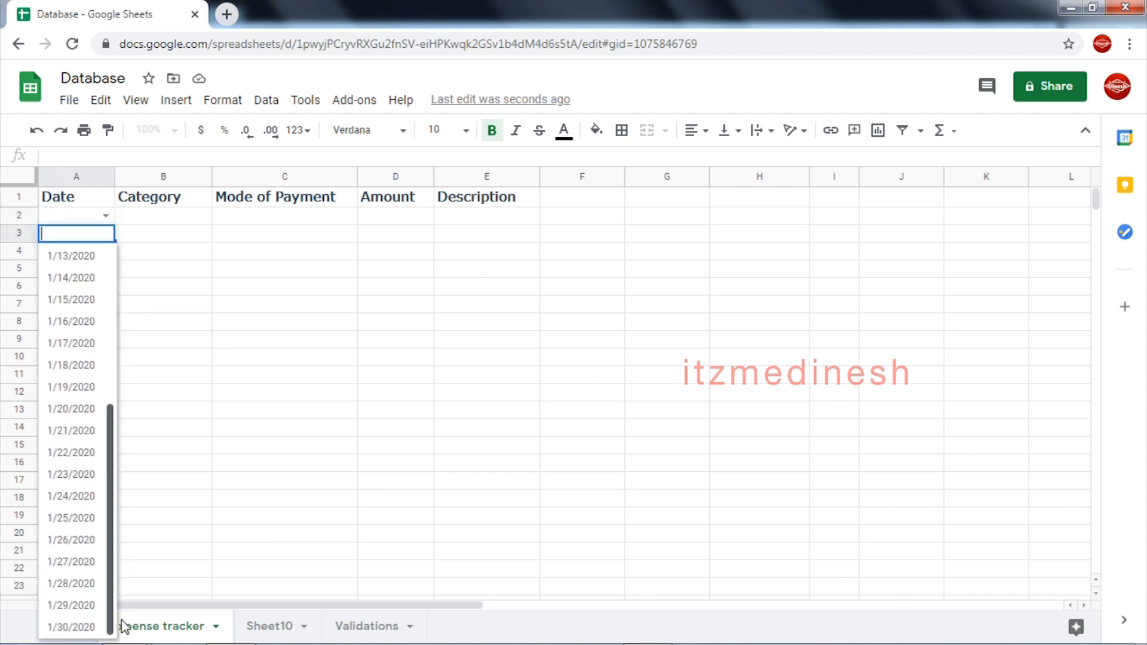
{"action": "left_click", "coordinate": [182, 378]}
{"action": "left_click", "coordinate": [81, 218]}
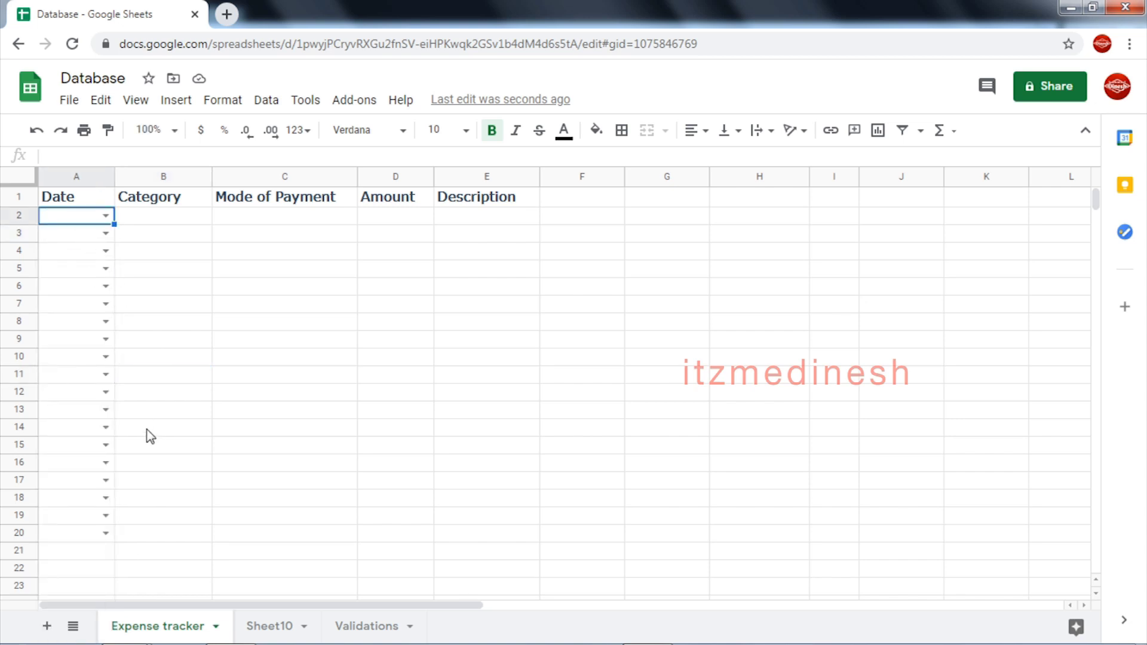
Add the date 1/31/2020 in cell A31 of the Validations sheet, based on a copy of the date above
{"action": "left_click", "coordinate": [358, 629]}
{"action": "scroll", "coordinate": [95, 425], "scroll_direction": "down", "scroll_amount": 3}
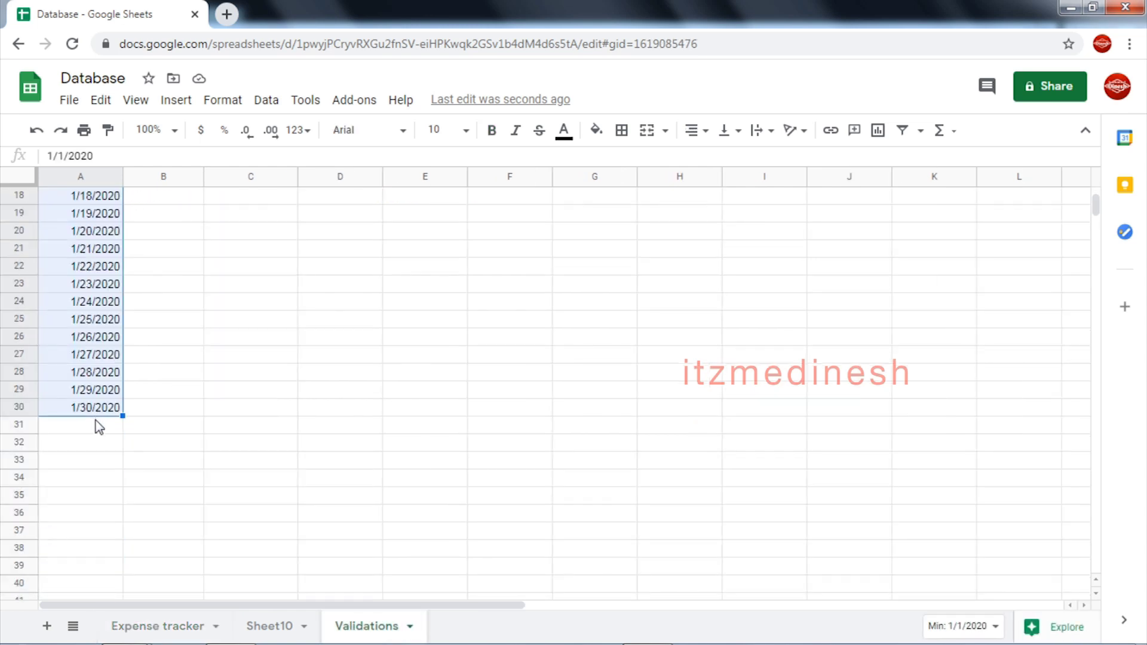
{"action": "left_click", "coordinate": [99, 425]}
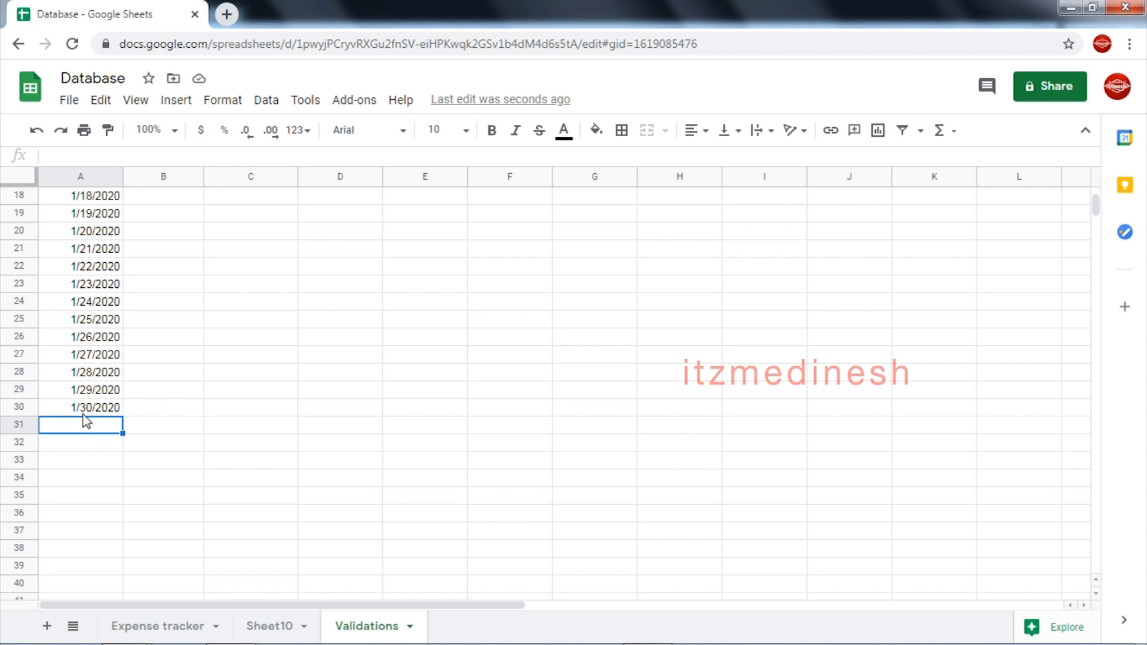
{"action": "left_click", "coordinate": [85, 410]}
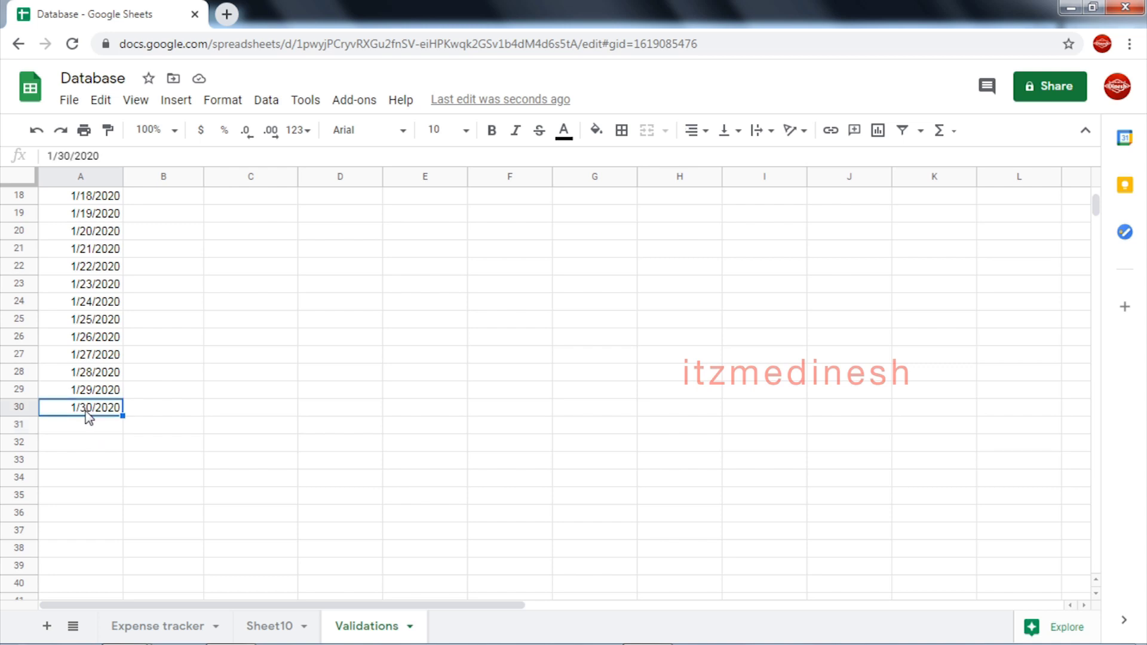
{"action": "left_click", "coordinate": [83, 426]}
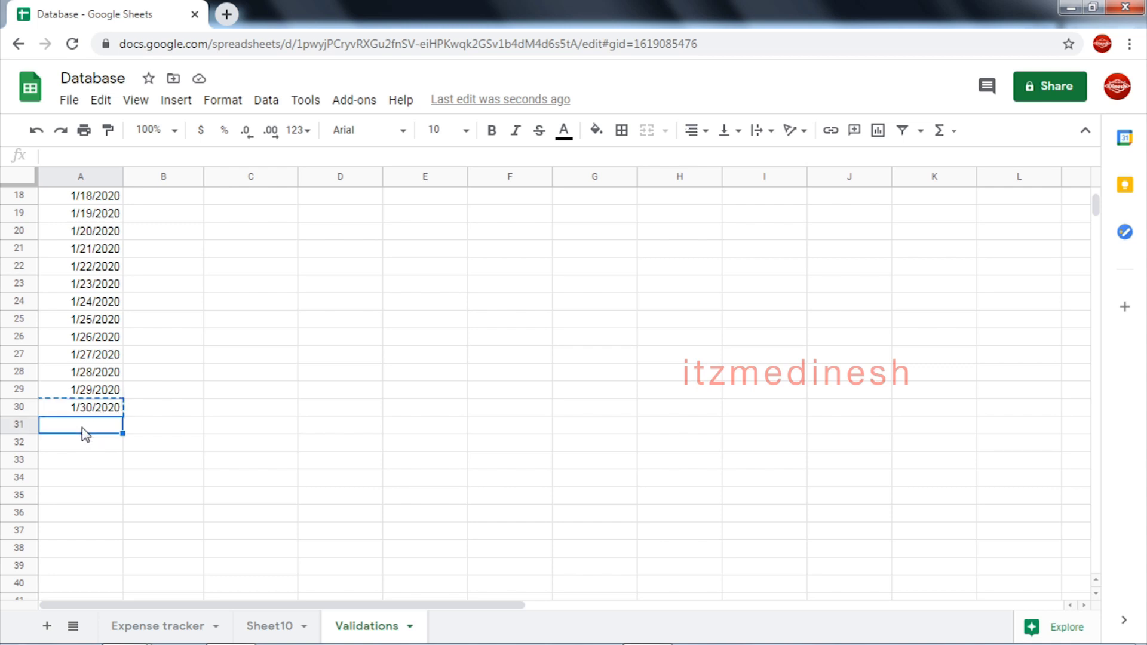
{"action": "key", "text": "ctrl+v"}
{"action": "double_click", "coordinate": [83, 428]}
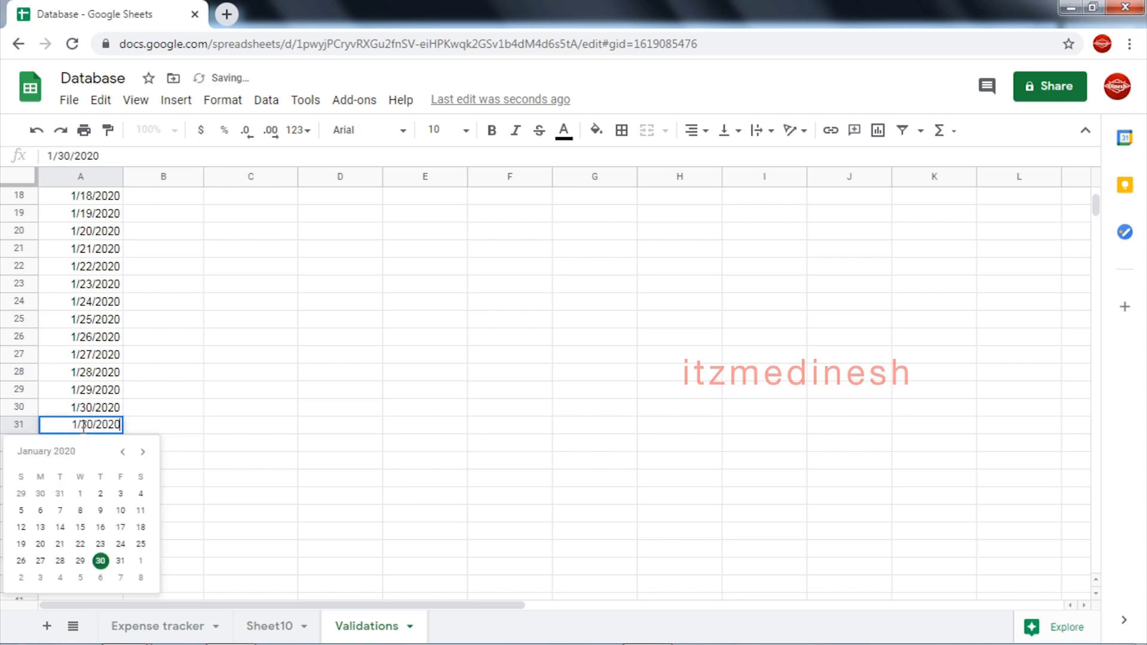
{"action": "left_click", "coordinate": [120, 561]}
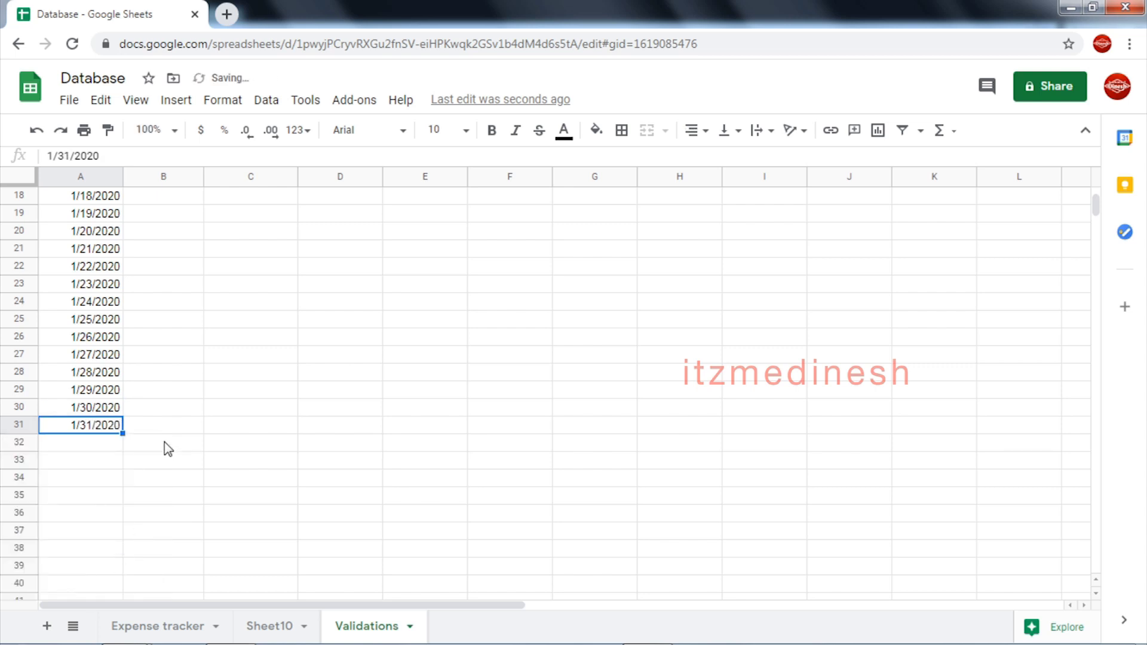
{"action": "left_click", "coordinate": [167, 432]}
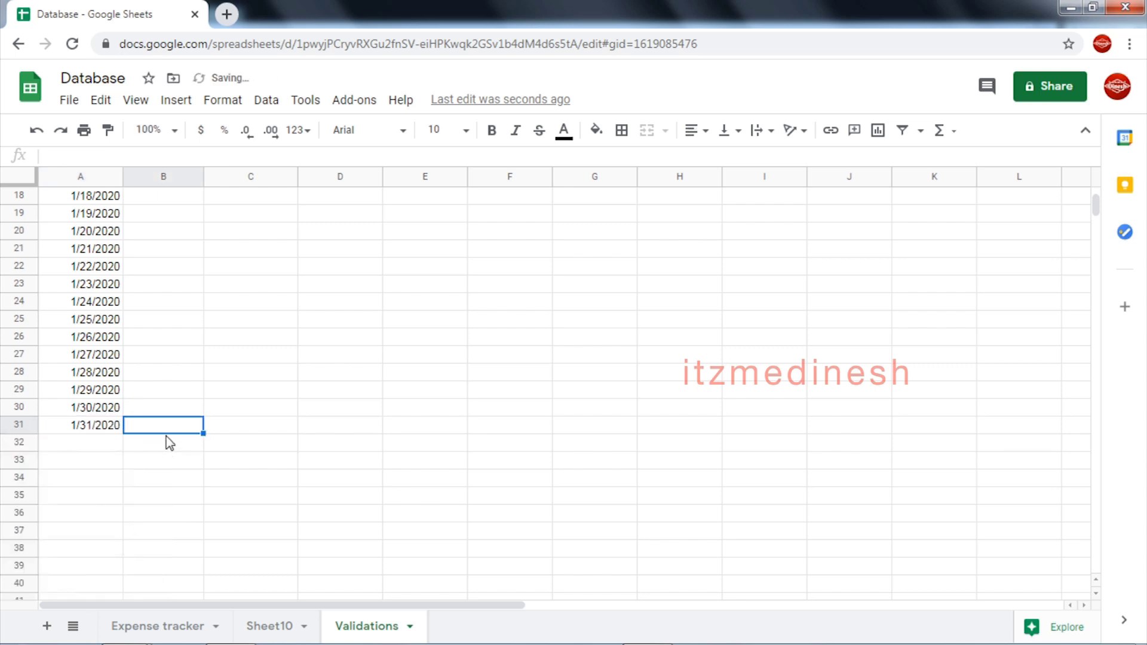
Check the dropdown in cell A2 of the Expense tracker sheet for the 1/31/2020 choice
{"action": "left_click", "coordinate": [169, 627]}
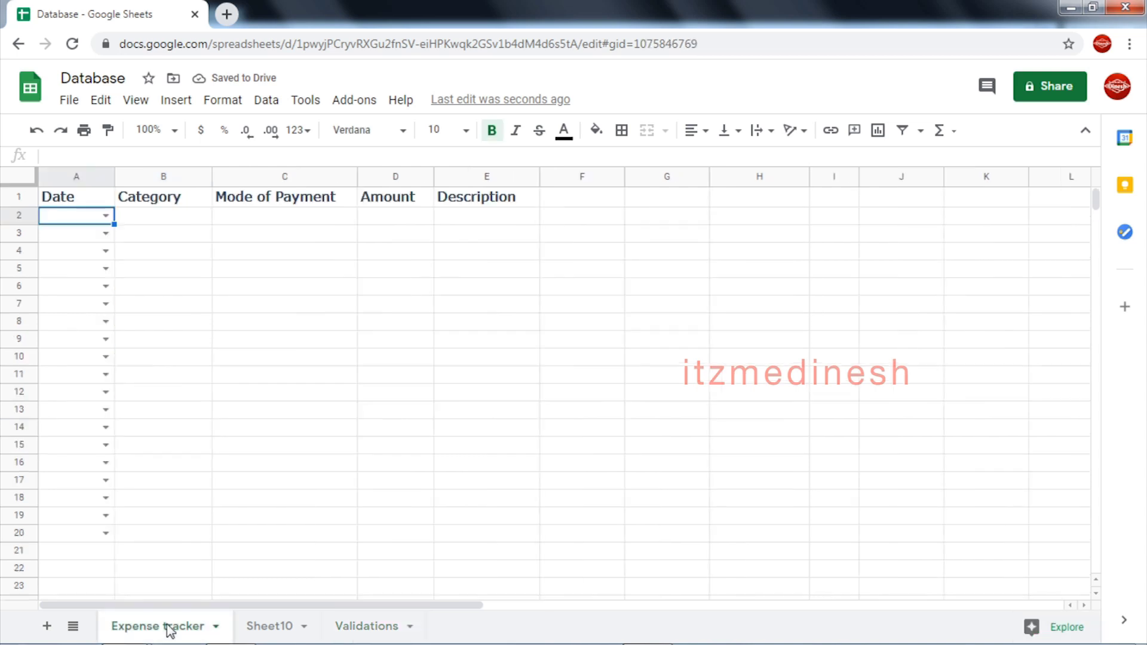
{"action": "left_click", "coordinate": [106, 216]}
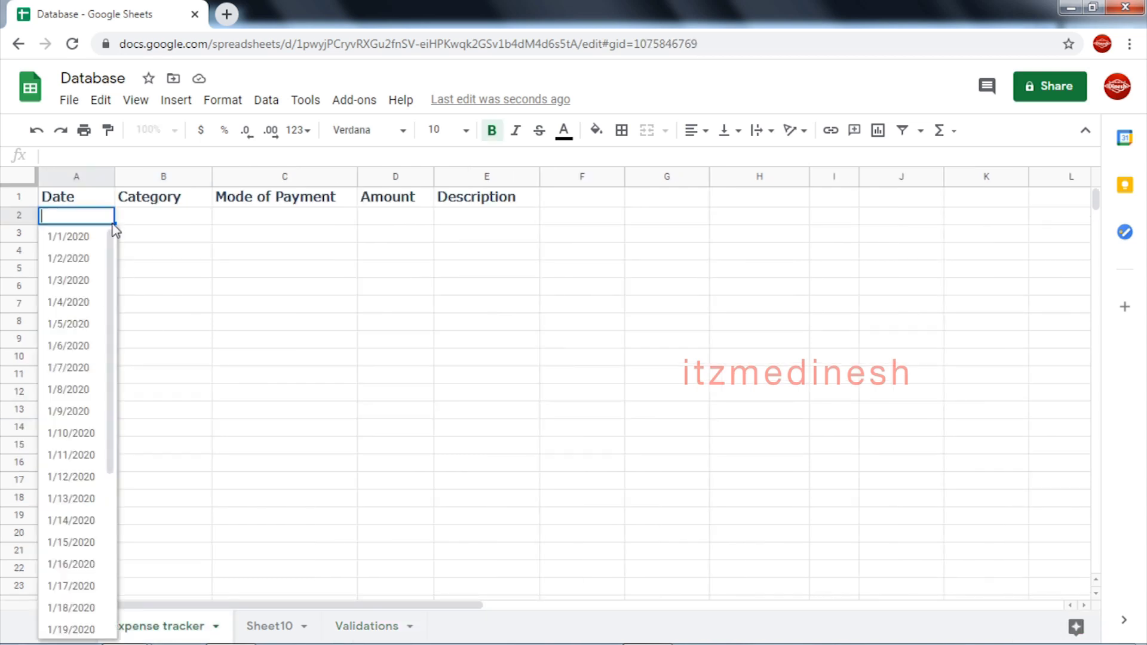
{"action": "left_click_drag", "start_coordinate": [113, 293], "coordinate": [110, 478]}
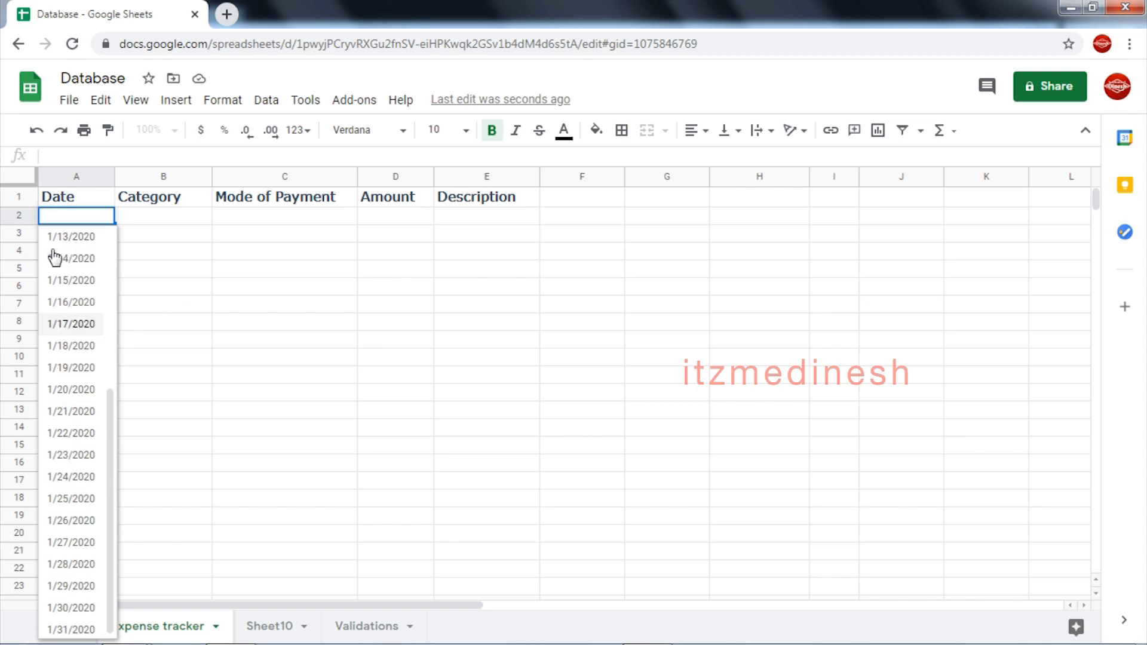
Start a data validation rule for the Category cells B2:B20 with the List of items criteria
{"action": "left_click", "coordinate": [165, 243]}
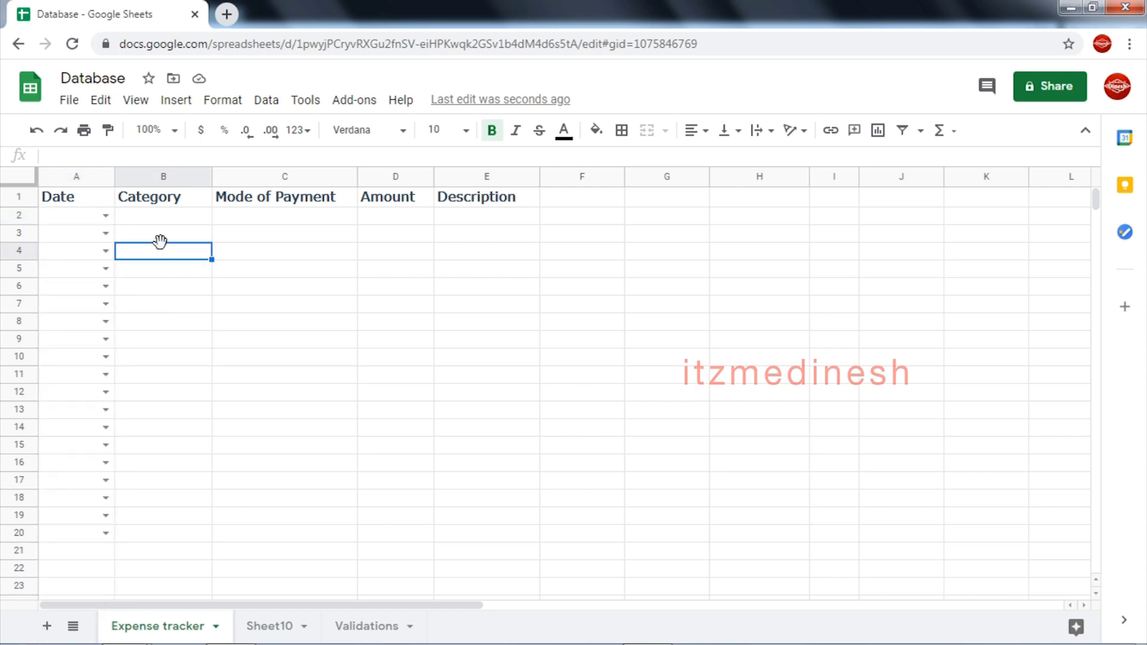
{"action": "left_click", "coordinate": [86, 221]}
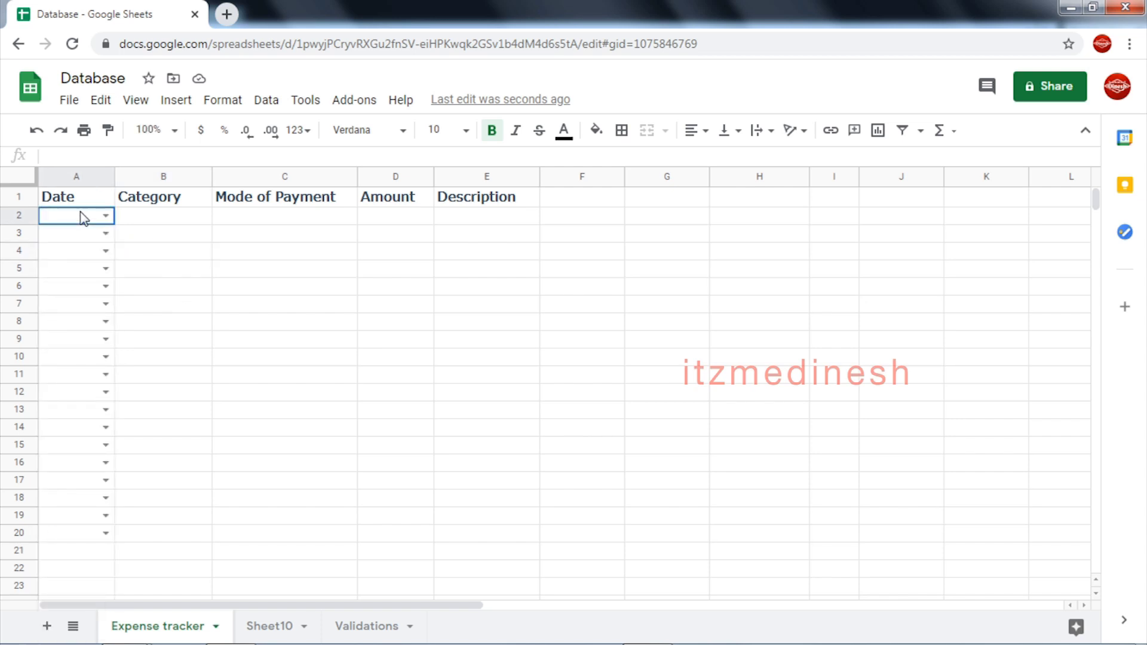
{"action": "left_click", "coordinate": [164, 213]}
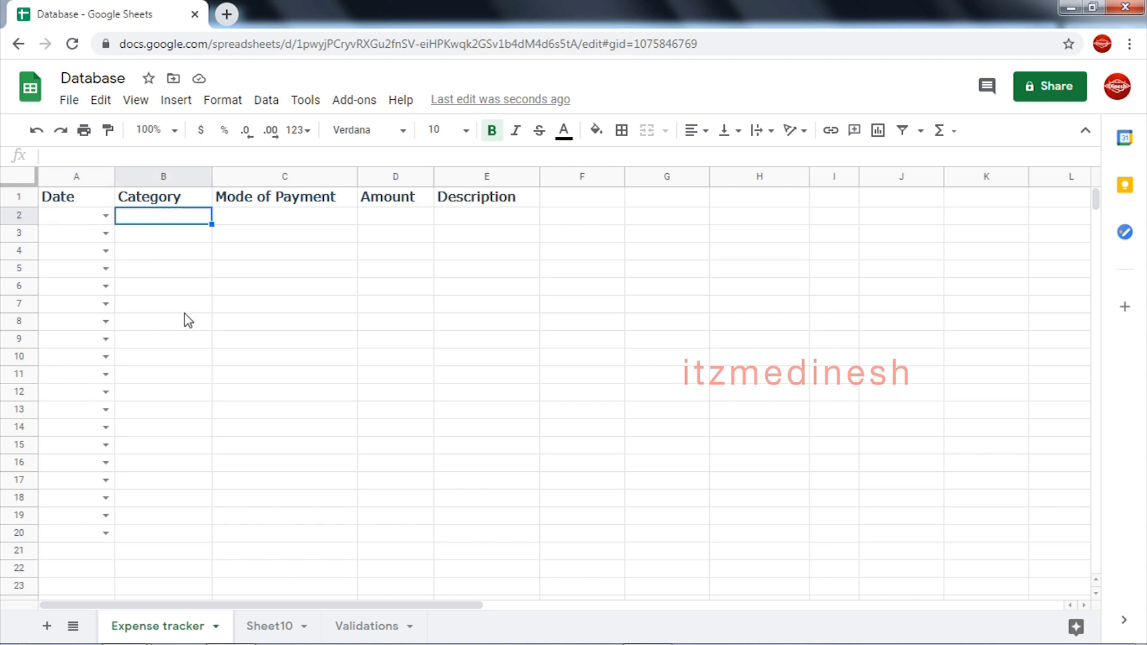
{"action": "left_click", "coordinate": [146, 536], "text": "shift"}
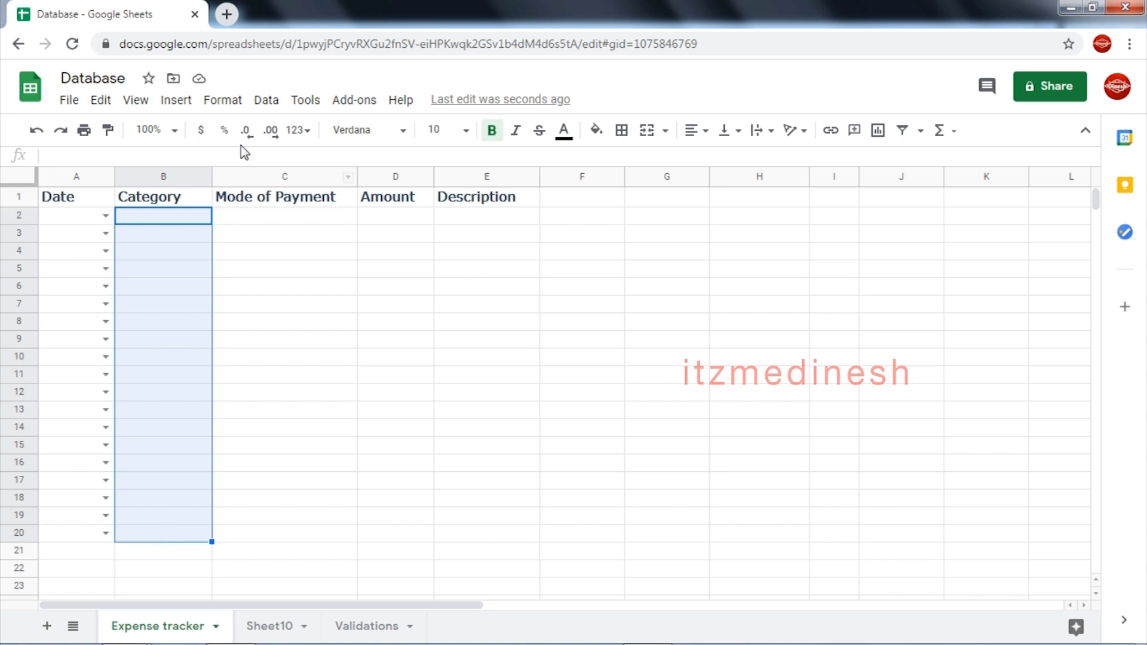
{"action": "left_click", "coordinate": [266, 101]}
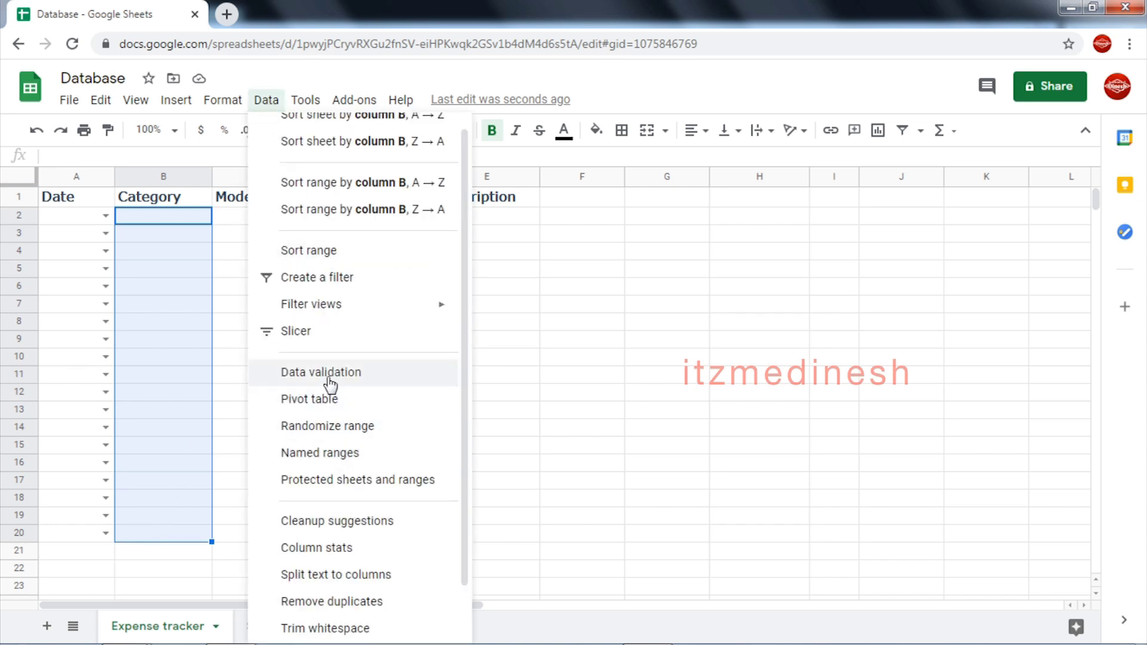
{"action": "left_click", "coordinate": [333, 379]}
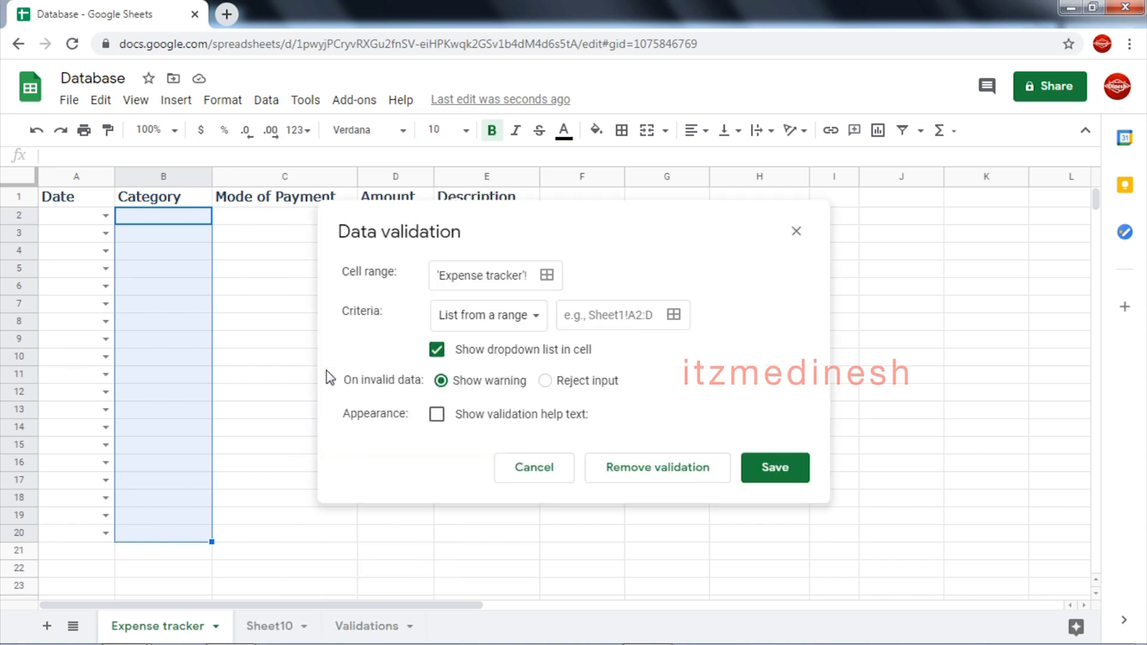
{"action": "left_click", "coordinate": [517, 317]}
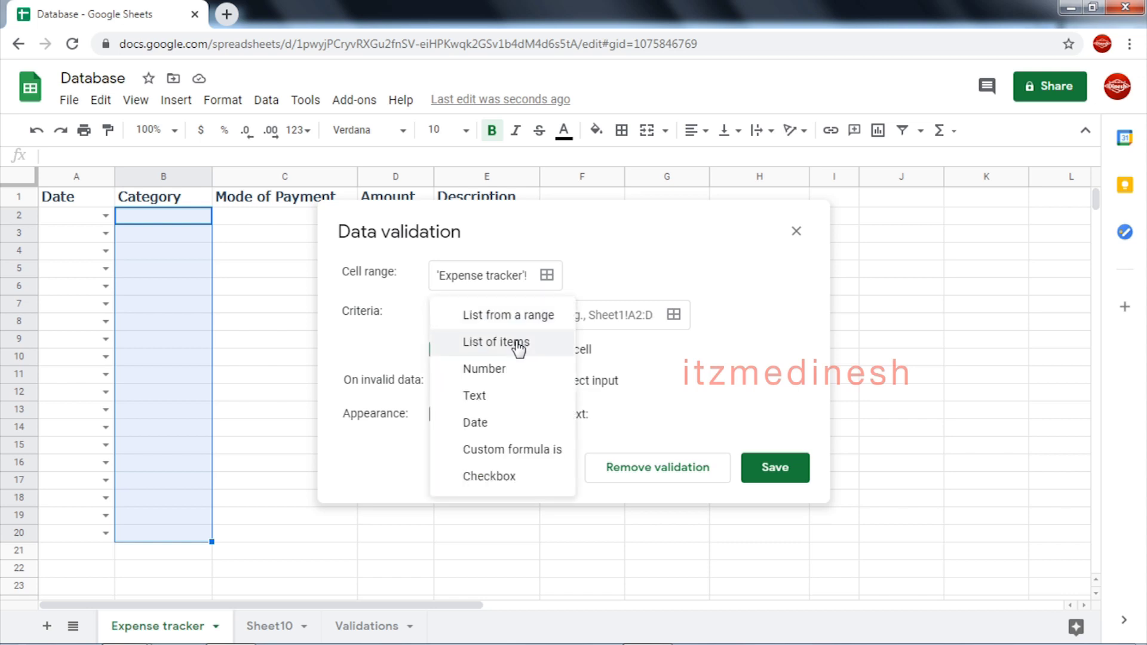
{"action": "left_click", "coordinate": [518, 344]}
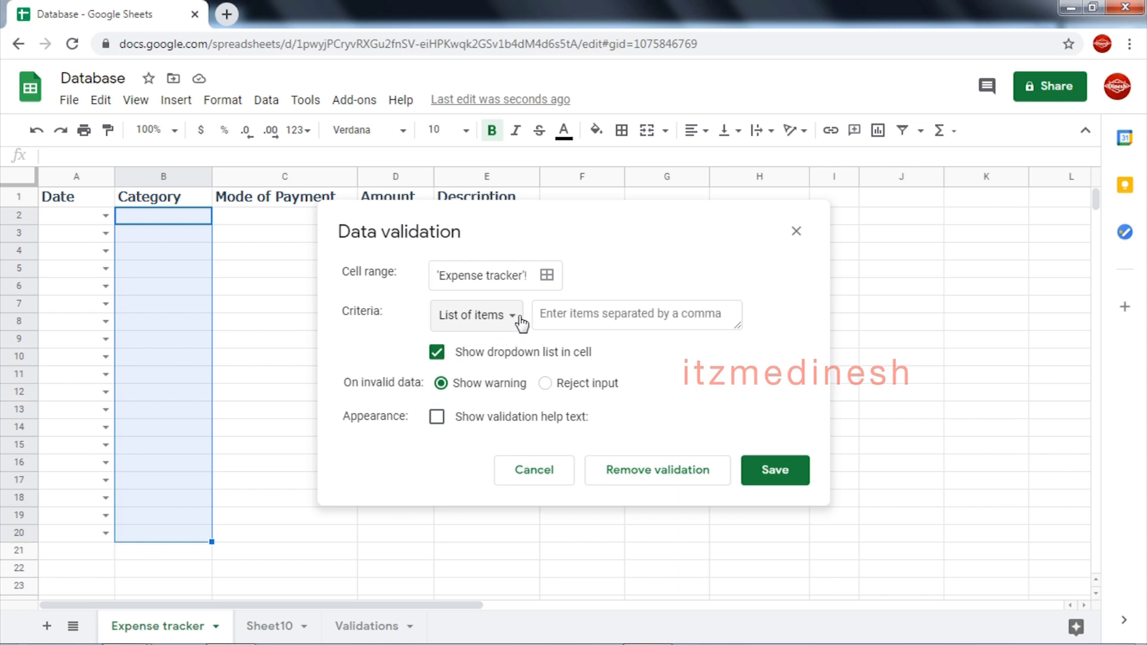
Enter the category items Rent, Groceries, Insurence and Petrol, dismissing the Windows color scheme prompt
{"action": "left_click", "coordinate": [740, 312]}
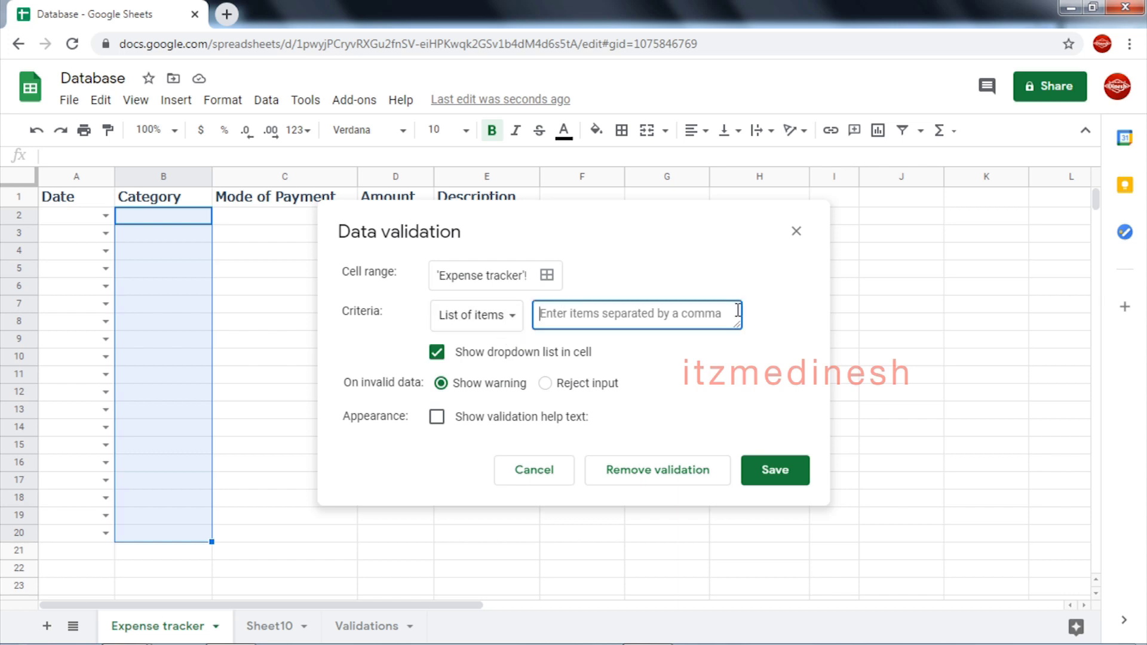
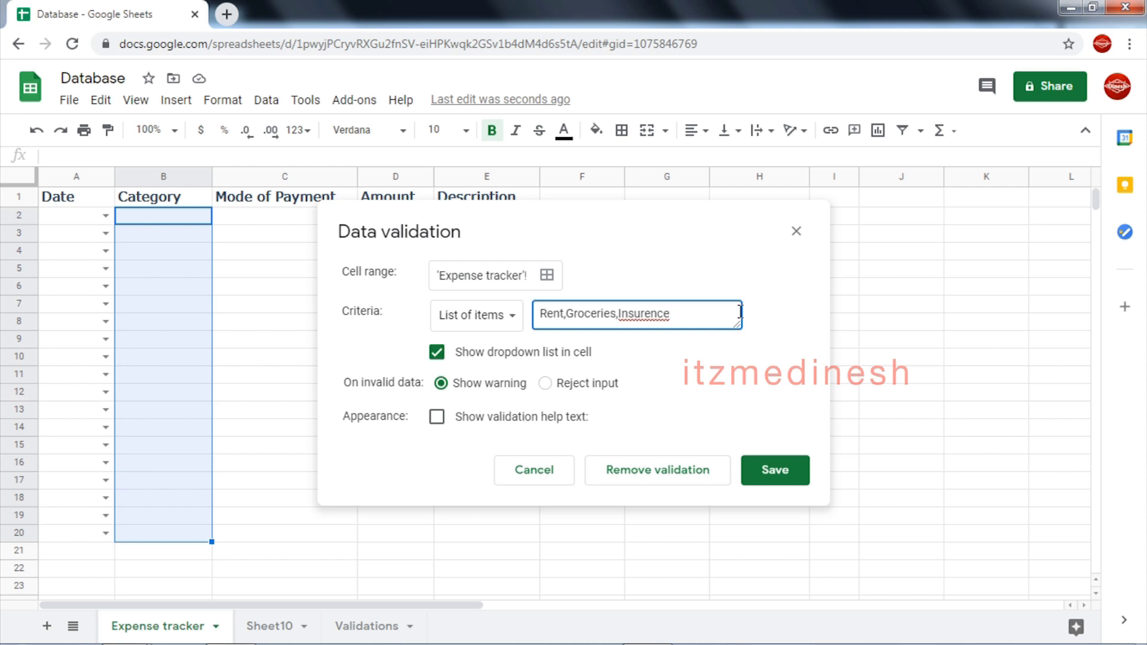
{"action": "key", "text": "BackSpace"}
{"action": "key", "text": "BackSpace"}
{"action": "key", "text": "BackSpace"}
{"action": "type", "text": "a"}
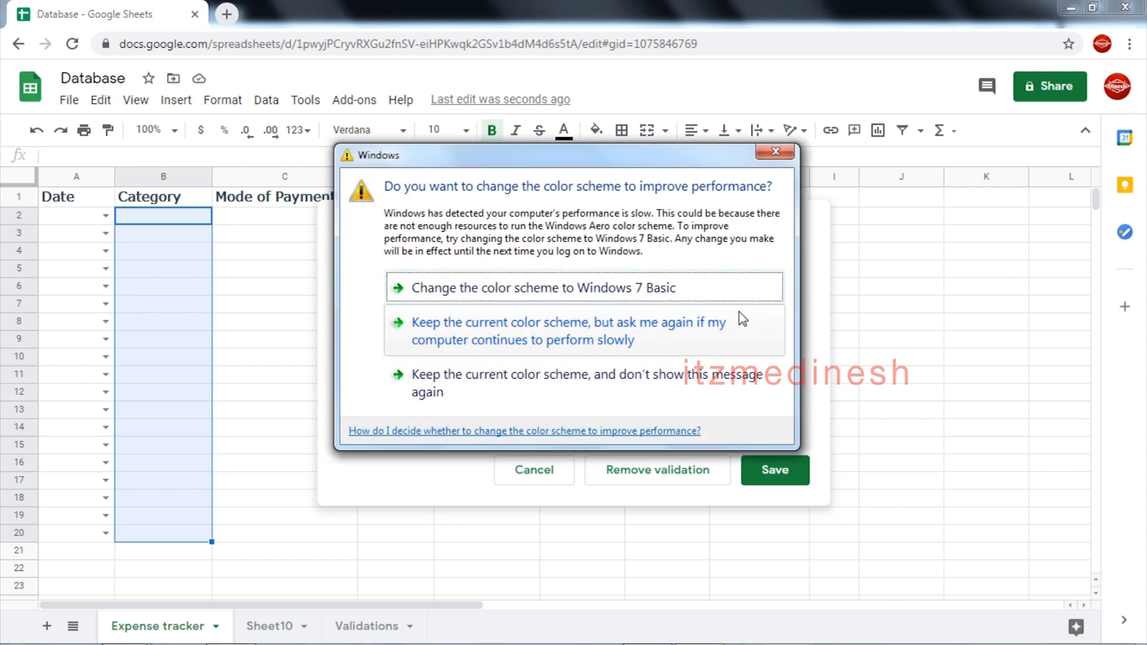
{"action": "left_click", "coordinate": [776, 152]}
{"action": "left_click", "coordinate": [679, 319]}
{"action": "type", "text": "ence"}
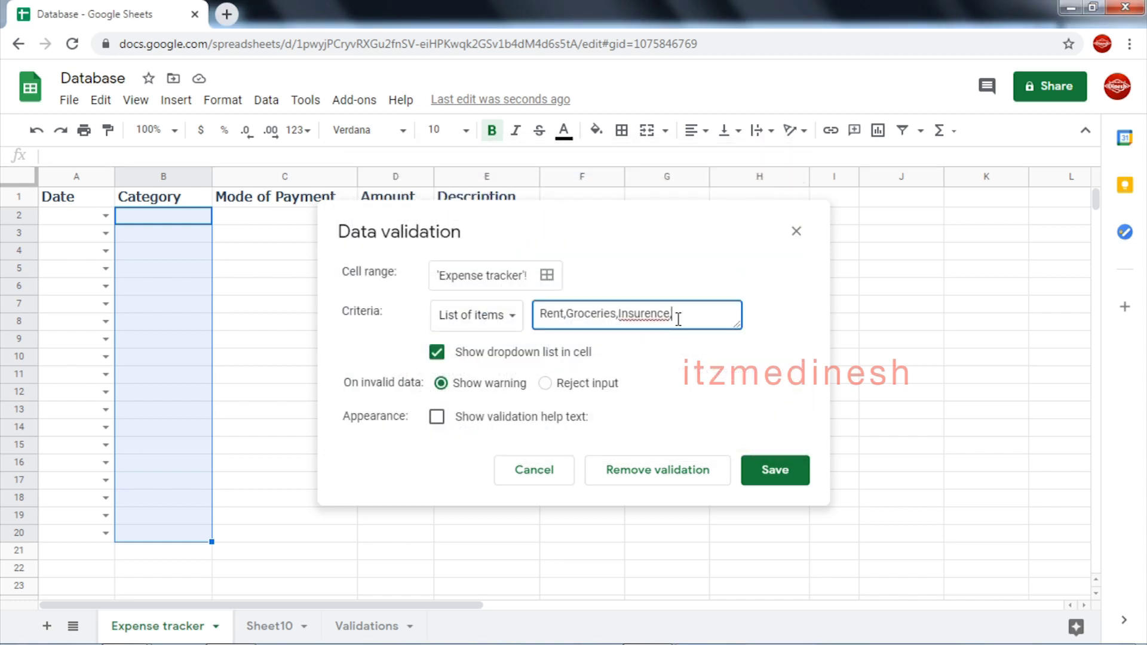
{"action": "type", "text": ",Petro"}
Correct the spelling of the third category item to Insurance, save the rule, and check the choices in cell B2's dropdown
{"action": "double_click", "coordinate": [646, 312]}
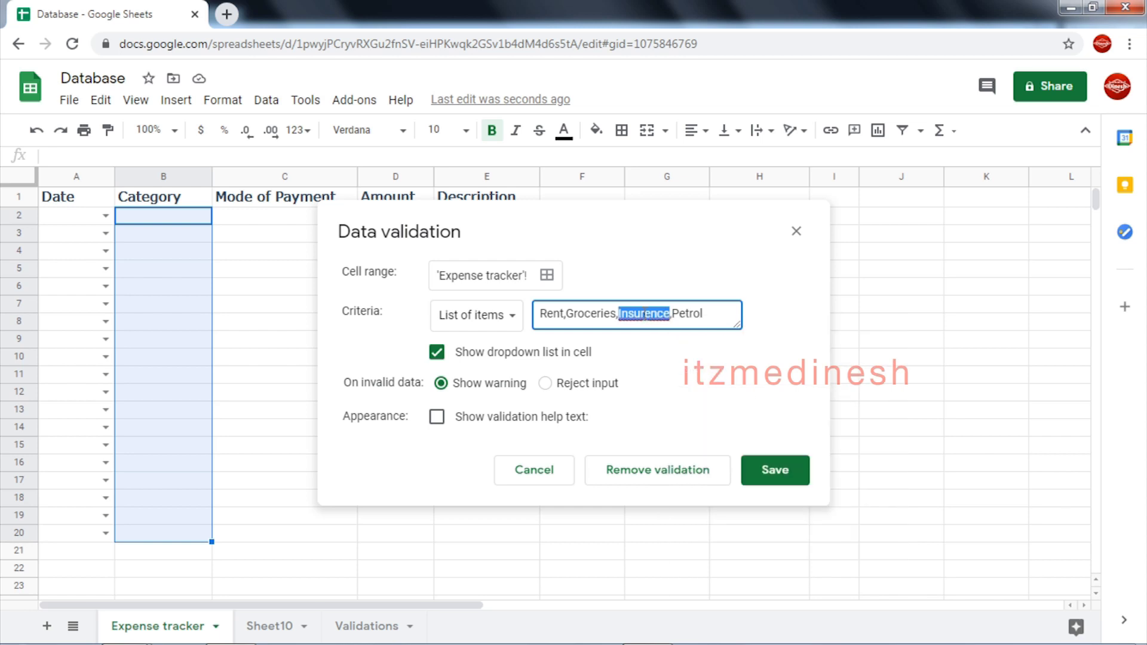
{"action": "right_click", "coordinate": [646, 313]}
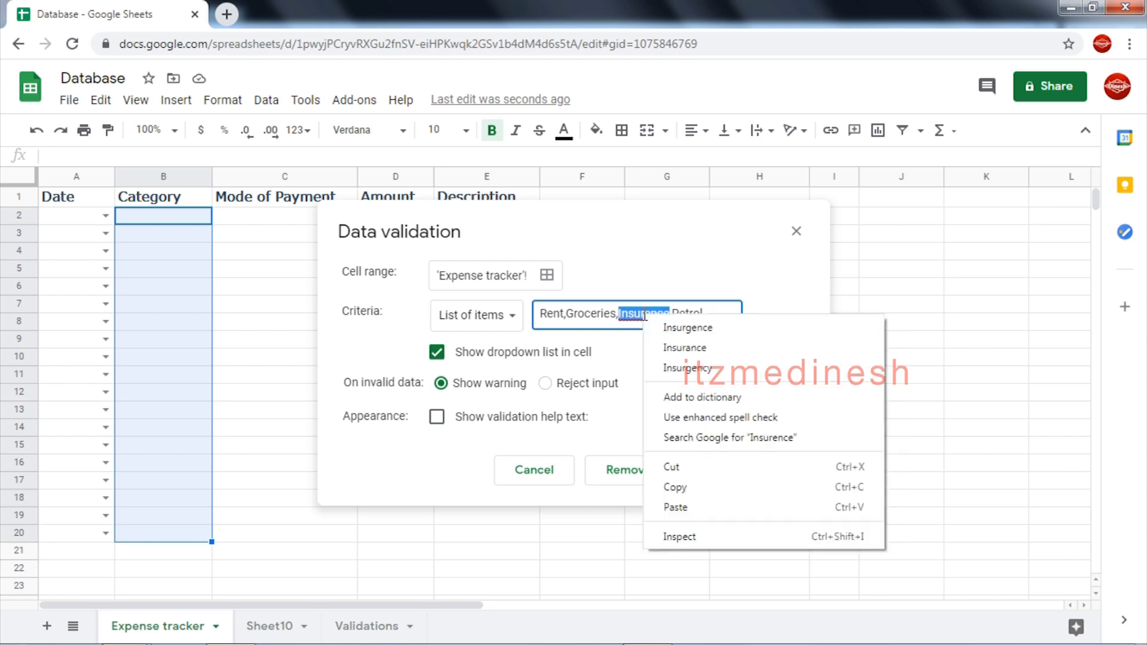
{"action": "left_click", "coordinate": [671, 351]}
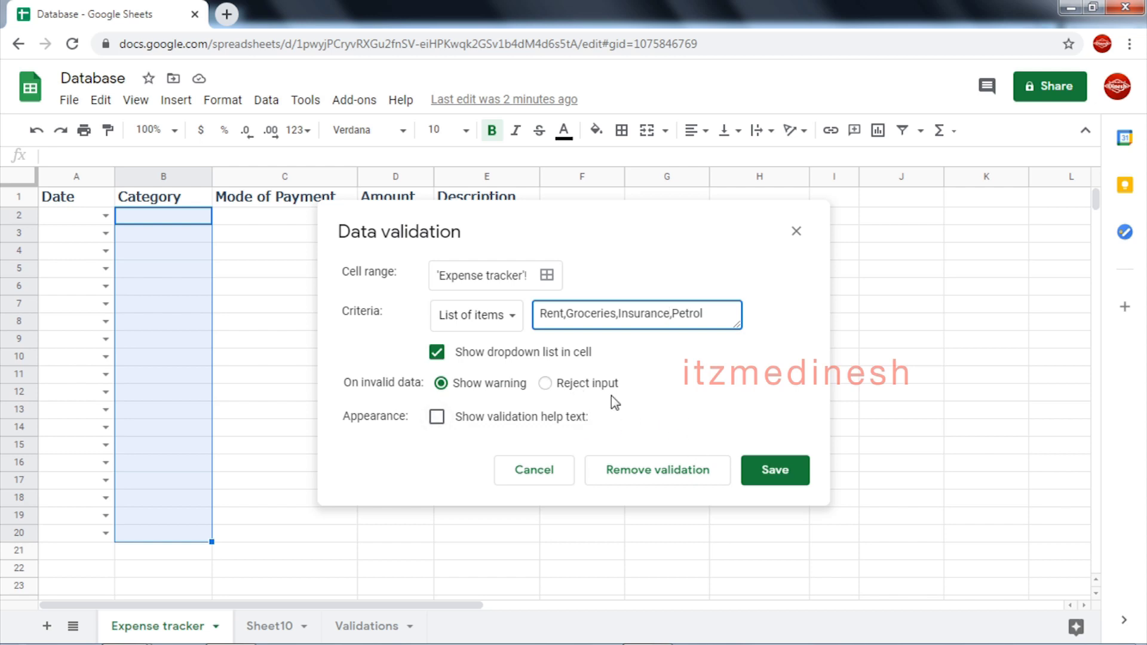
{"action": "left_click", "coordinate": [782, 472]}
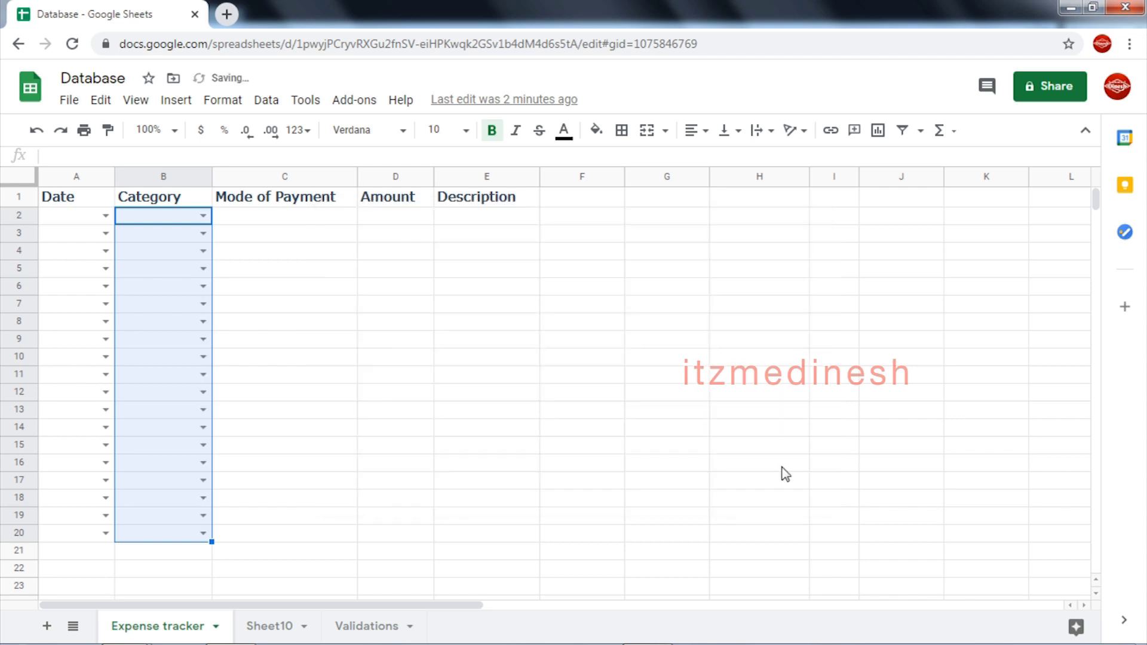
{"action": "left_click", "coordinate": [203, 216]}
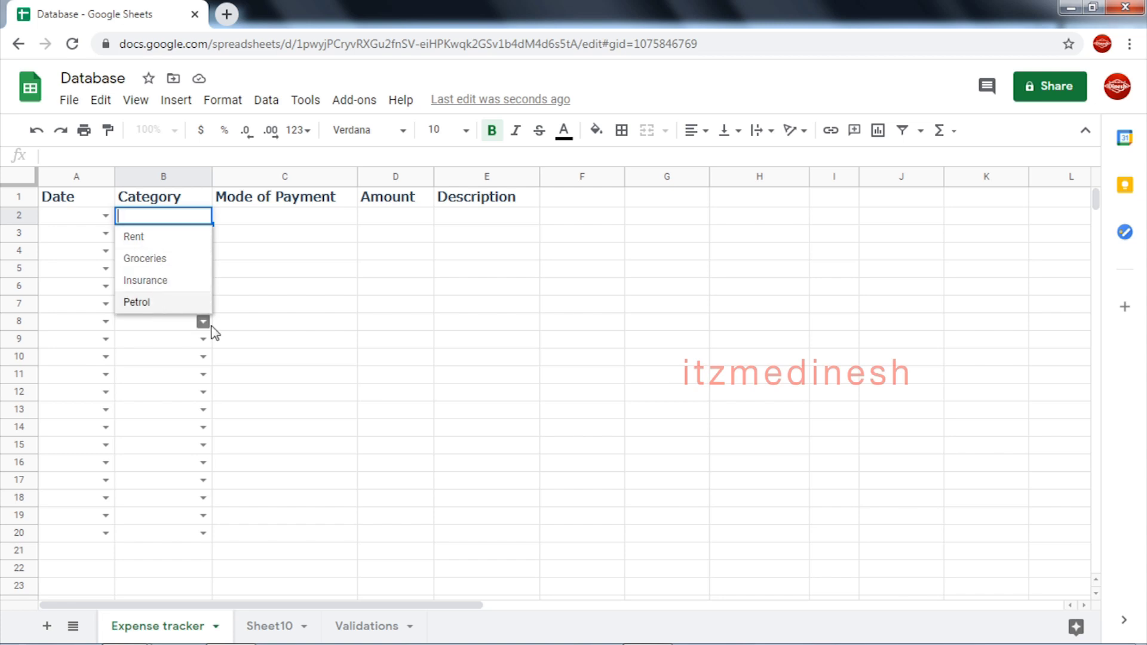
{"action": "left_click", "coordinate": [261, 326]}
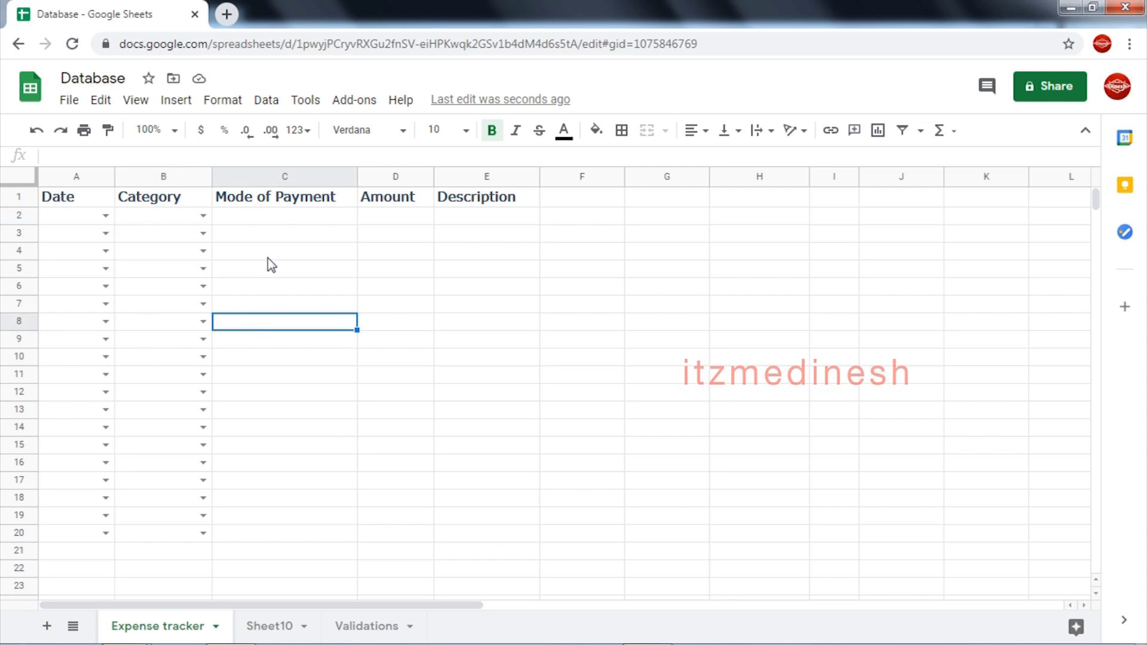
Set up a List of items validation for the Mode of Payment cells C2:C20 with the items Debit, Credit and Cash
{"action": "left_click", "coordinate": [254, 216]}
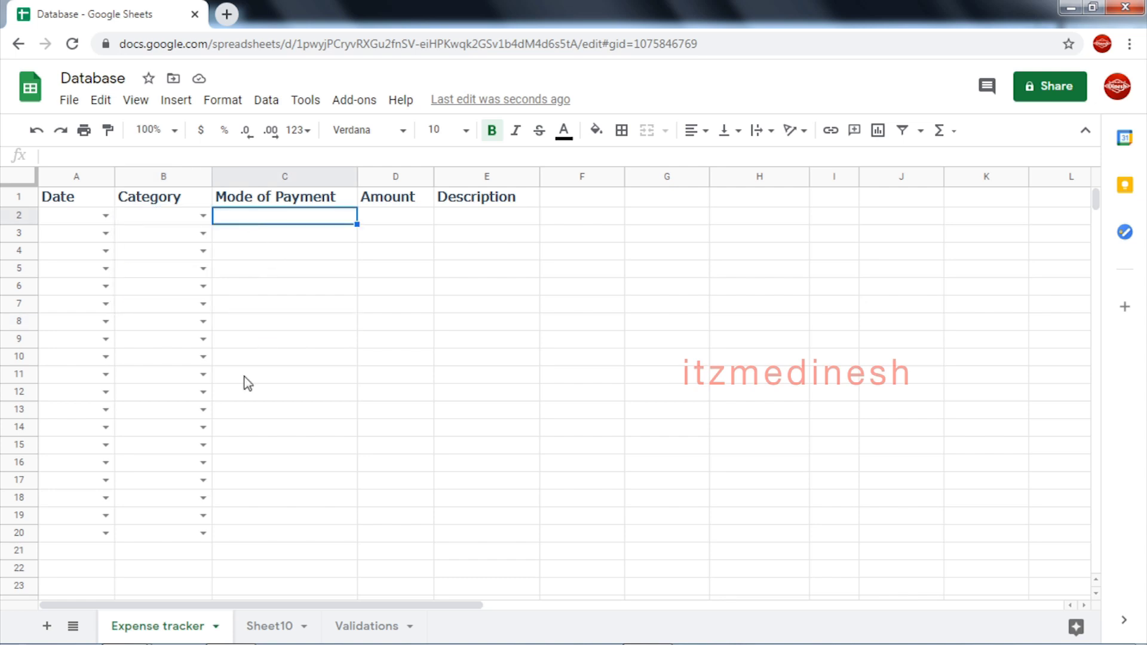
{"action": "left_click", "coordinate": [231, 537], "text": "shift"}
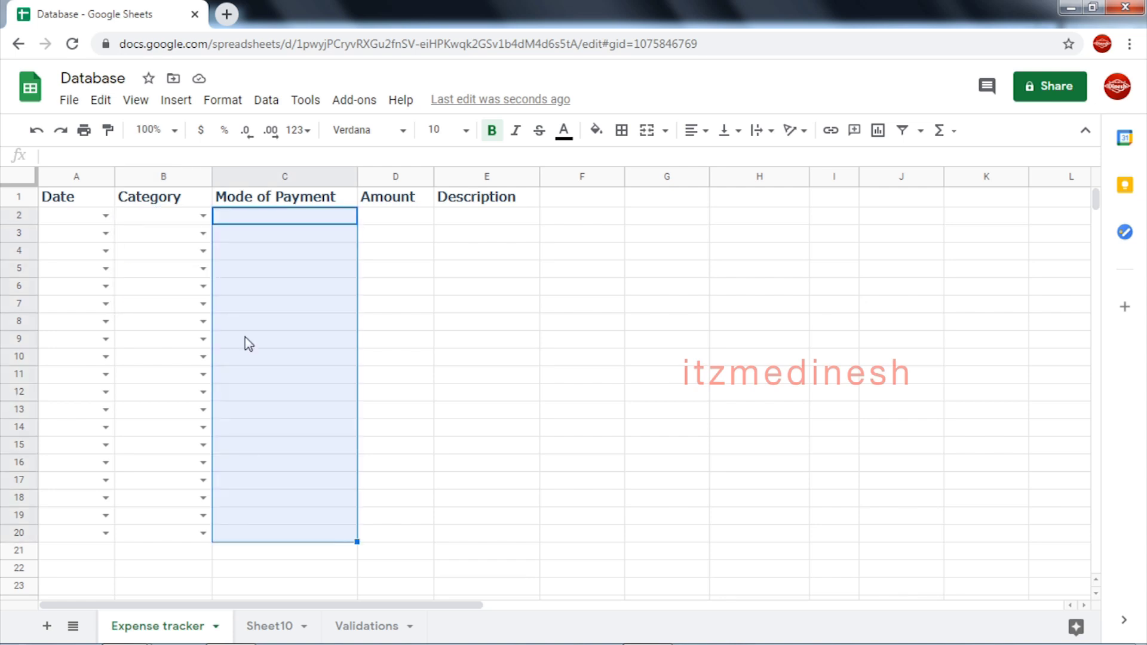
{"action": "left_click", "coordinate": [265, 102]}
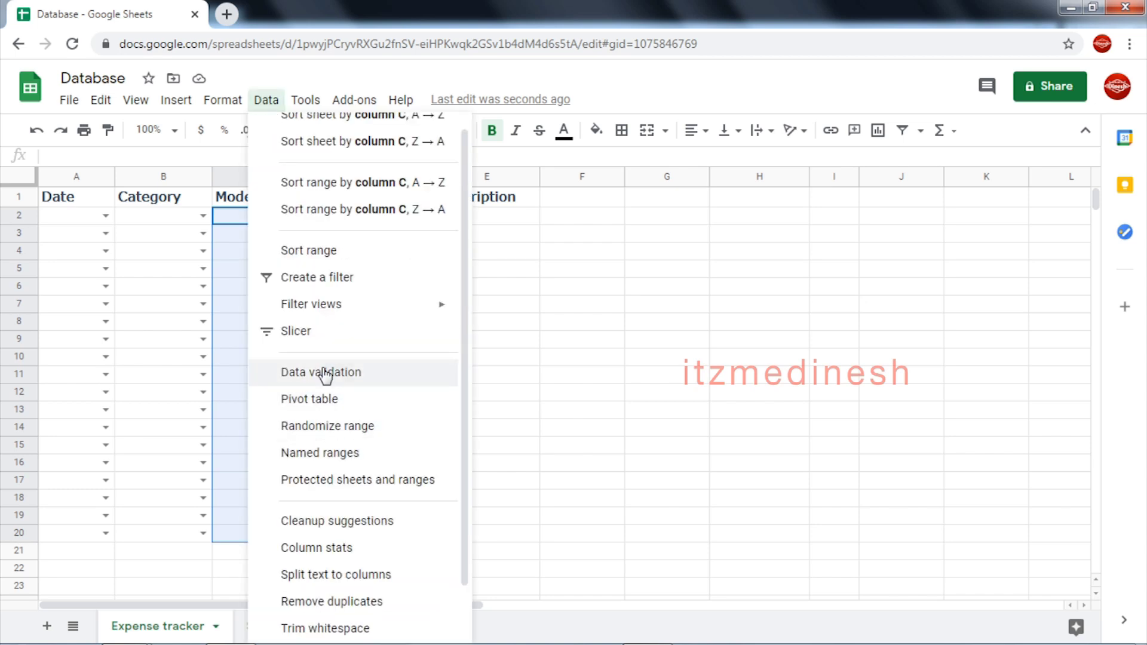
{"action": "left_click", "coordinate": [326, 374]}
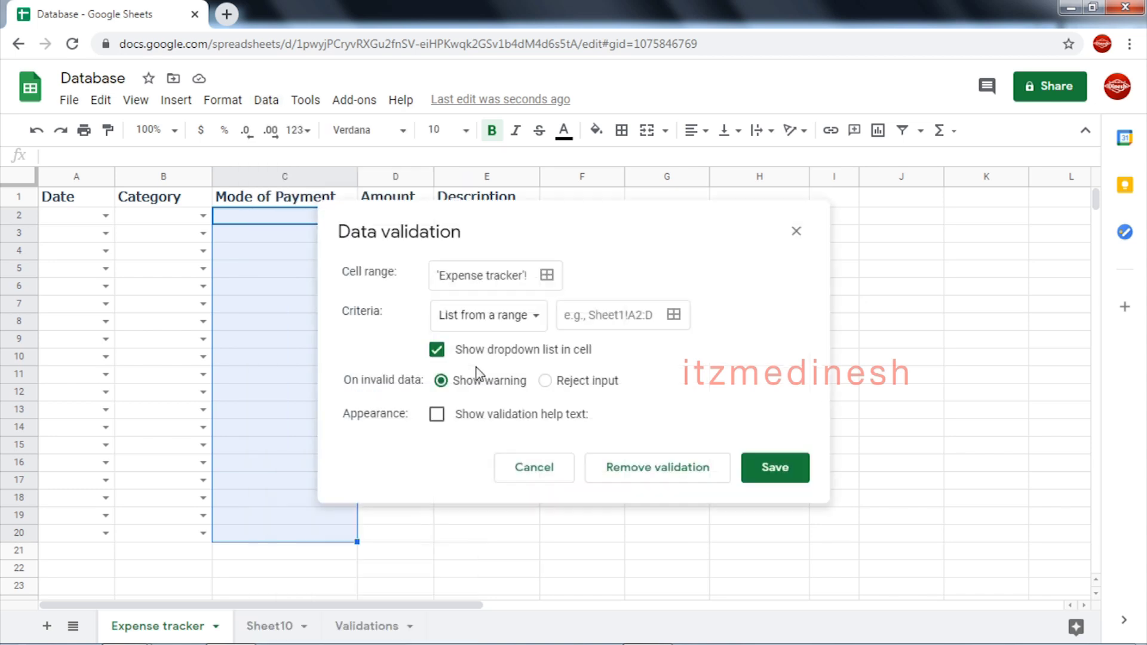
{"action": "left_click", "coordinate": [532, 318]}
{"action": "left_click", "coordinate": [518, 345]}
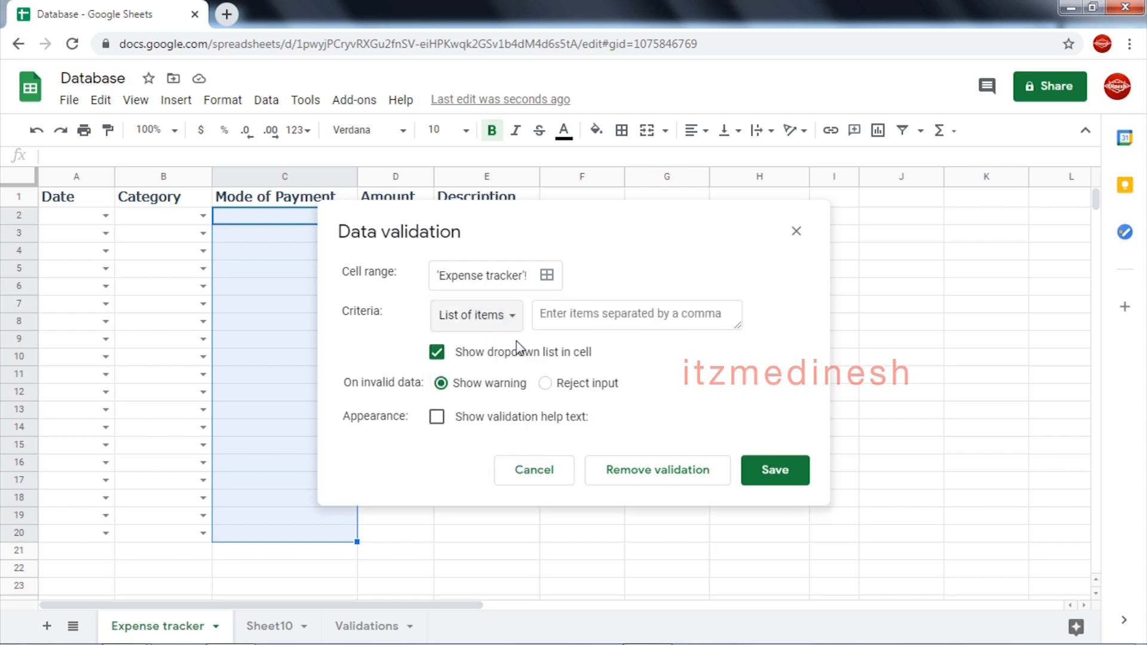
{"action": "left_click", "coordinate": [592, 314]}
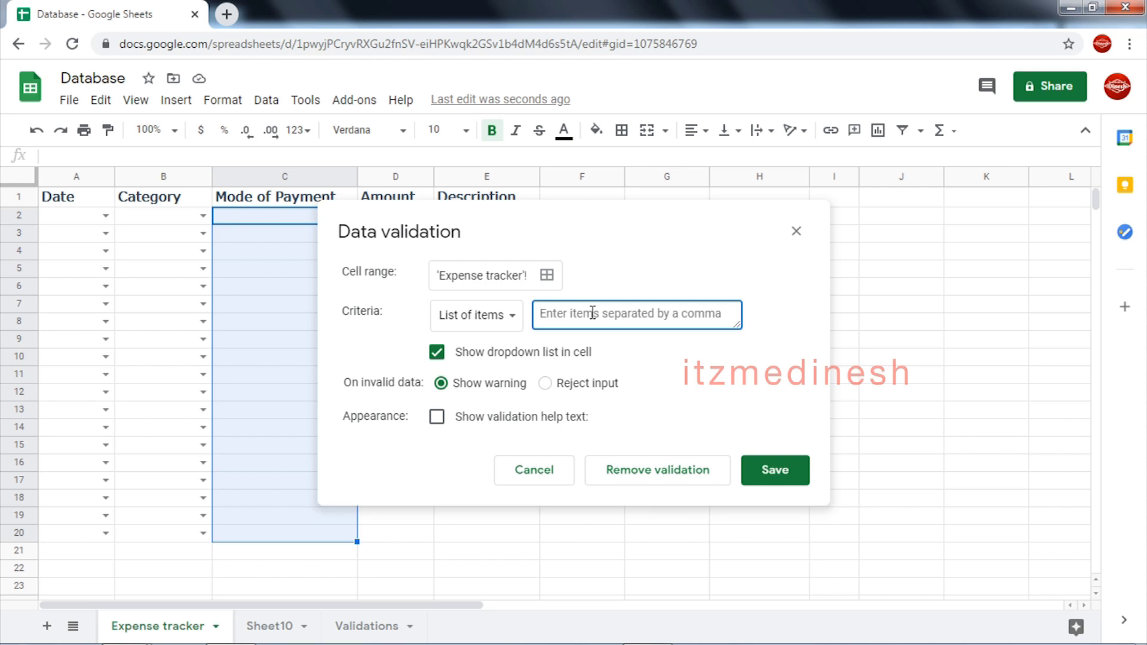
{"action": "type", "text": "Debit"}
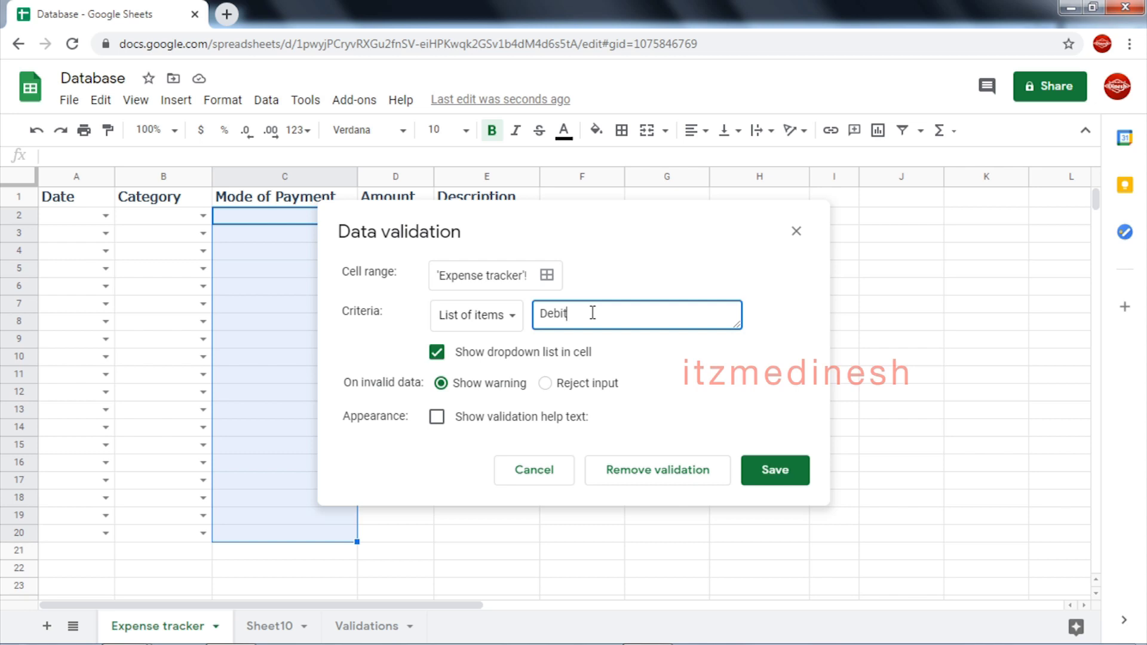
{"action": "type", "text": ",Credit,Cash"}
Make the rule reject invalid input with the help text "Invalid Mode of payment", save it, and dismiss the Windows color scheme prompt
{"action": "left_click", "coordinate": [545, 384]}
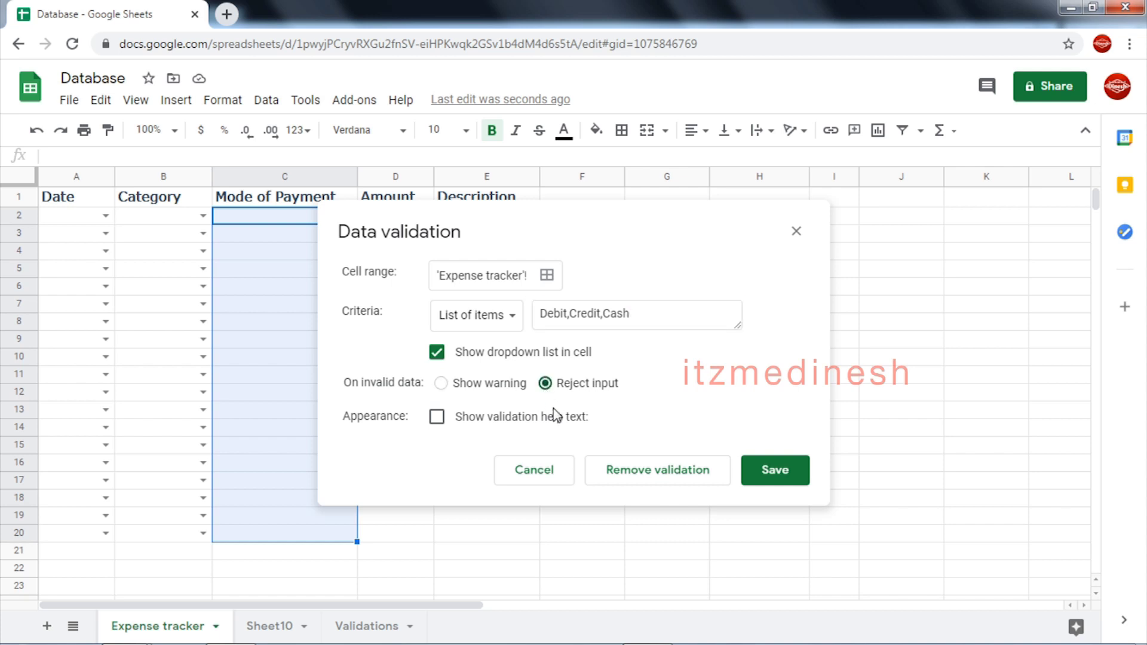
{"action": "left_click", "coordinate": [437, 418]}
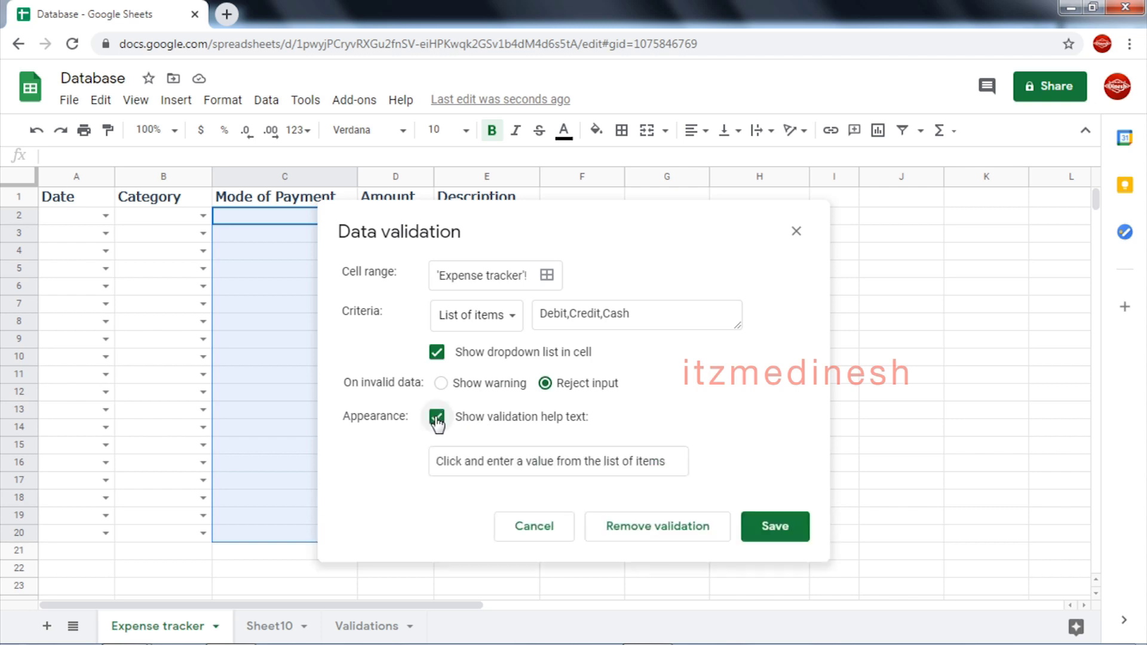
{"action": "left_click", "coordinate": [526, 461]}
{"action": "triple_click", "coordinate": [525, 461]}
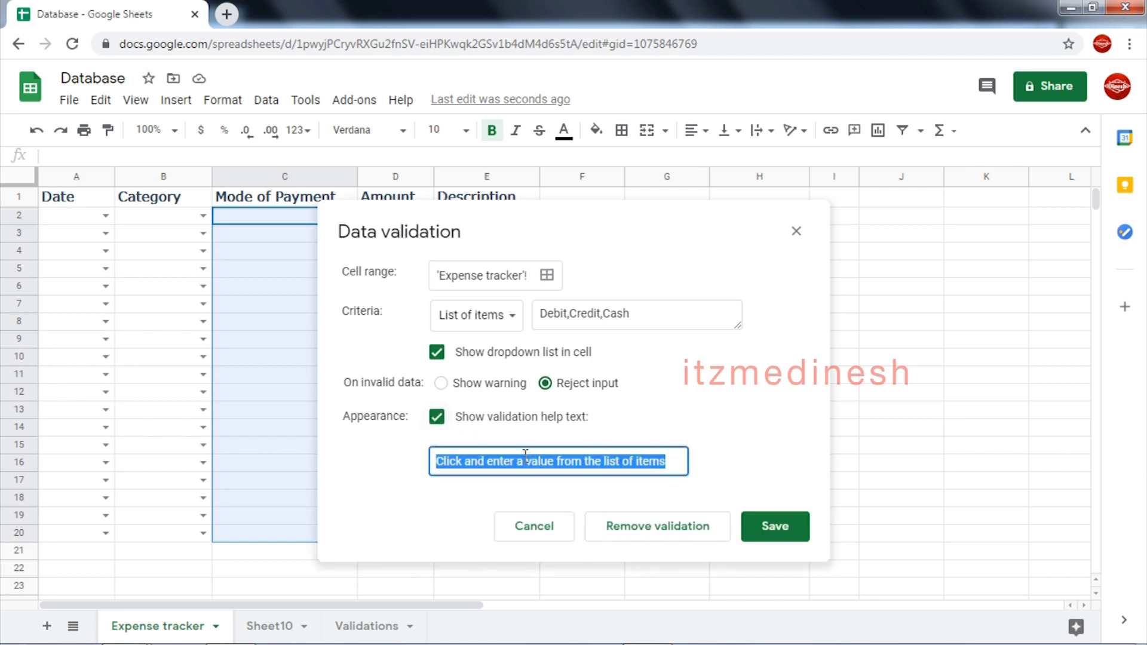
{"action": "type", "text": "Invalid Mode of payment"}
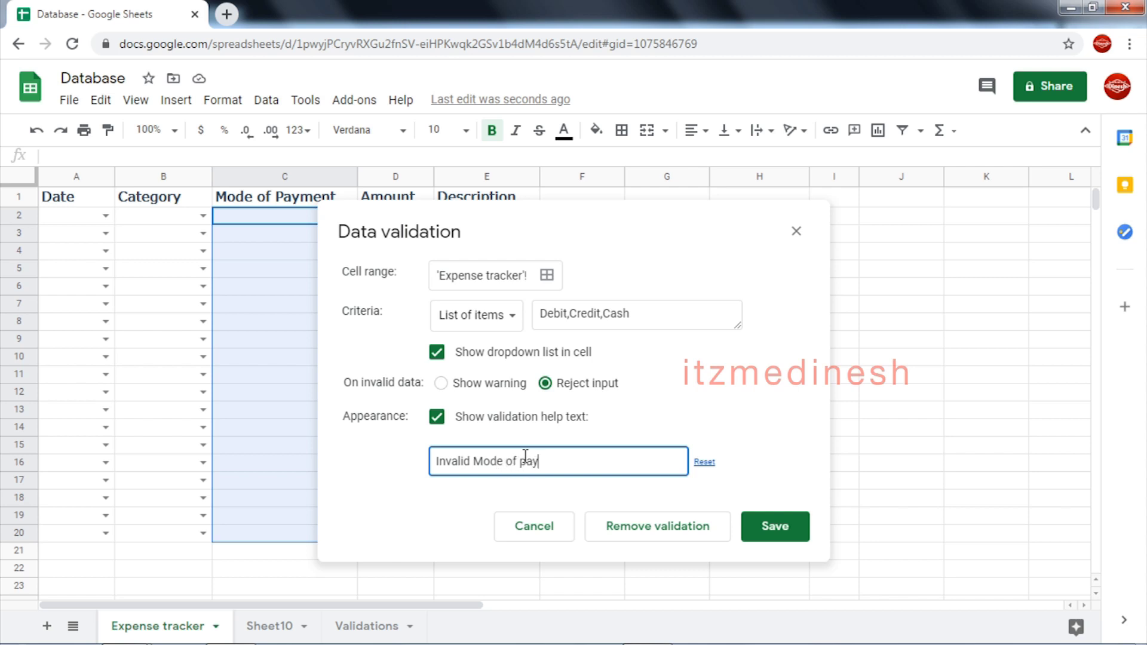
{"action": "left_click", "coordinate": [782, 528]}
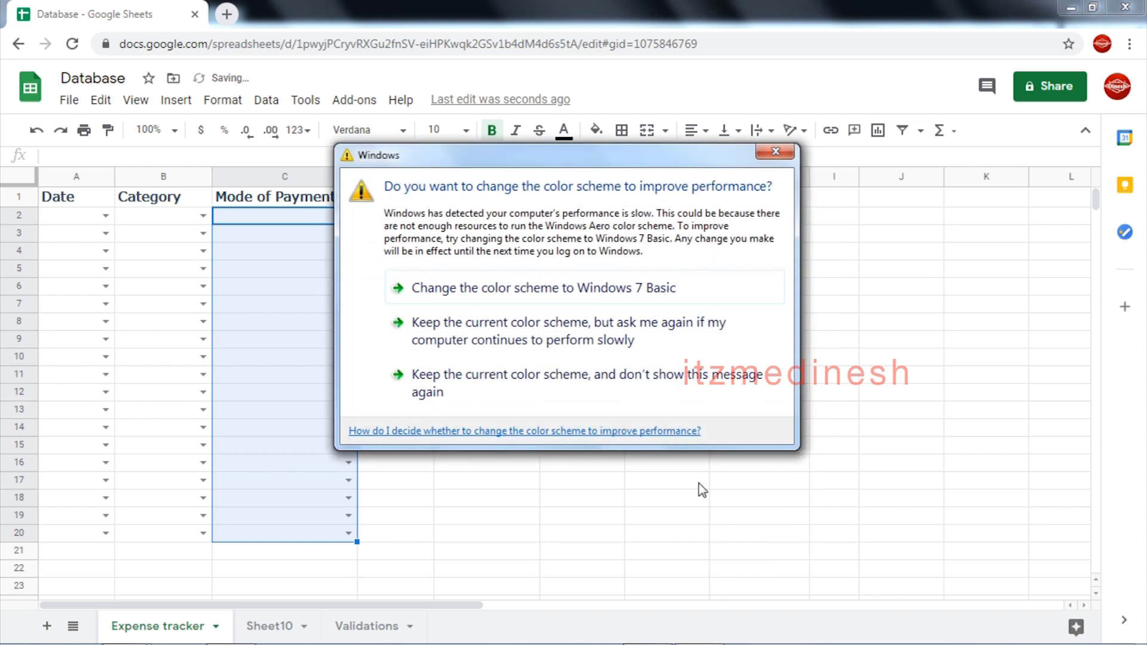
{"action": "left_click", "coordinate": [771, 154]}
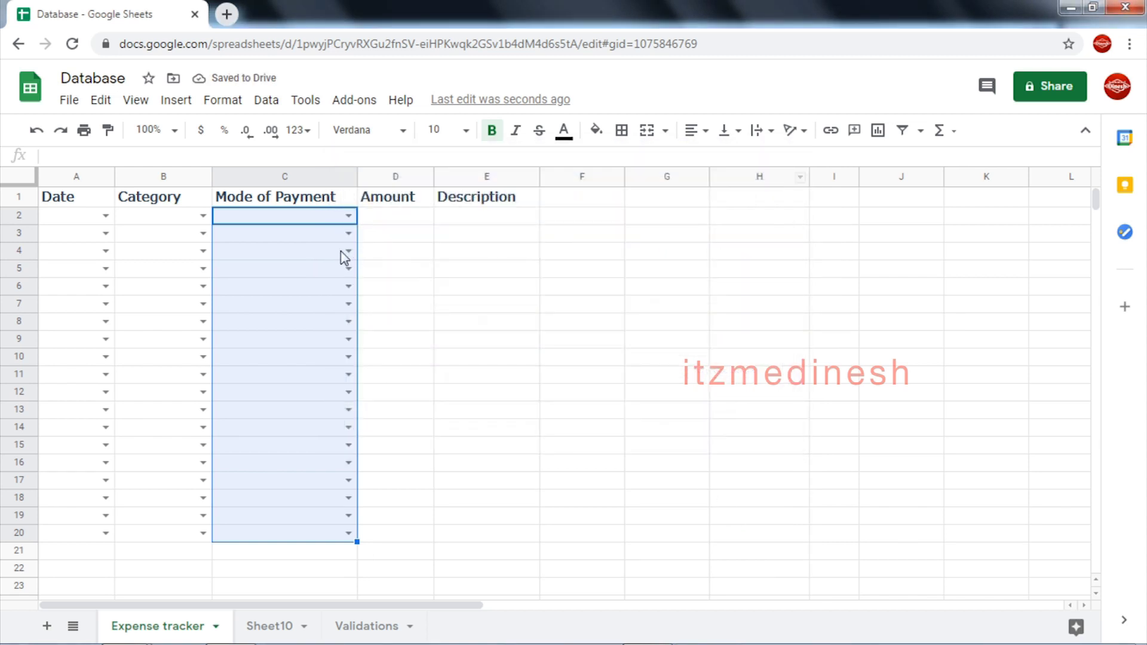
Check the validation help text and the payment choices in cell C2's dropdown
{"action": "mouse_move", "coordinate": [349, 217]}
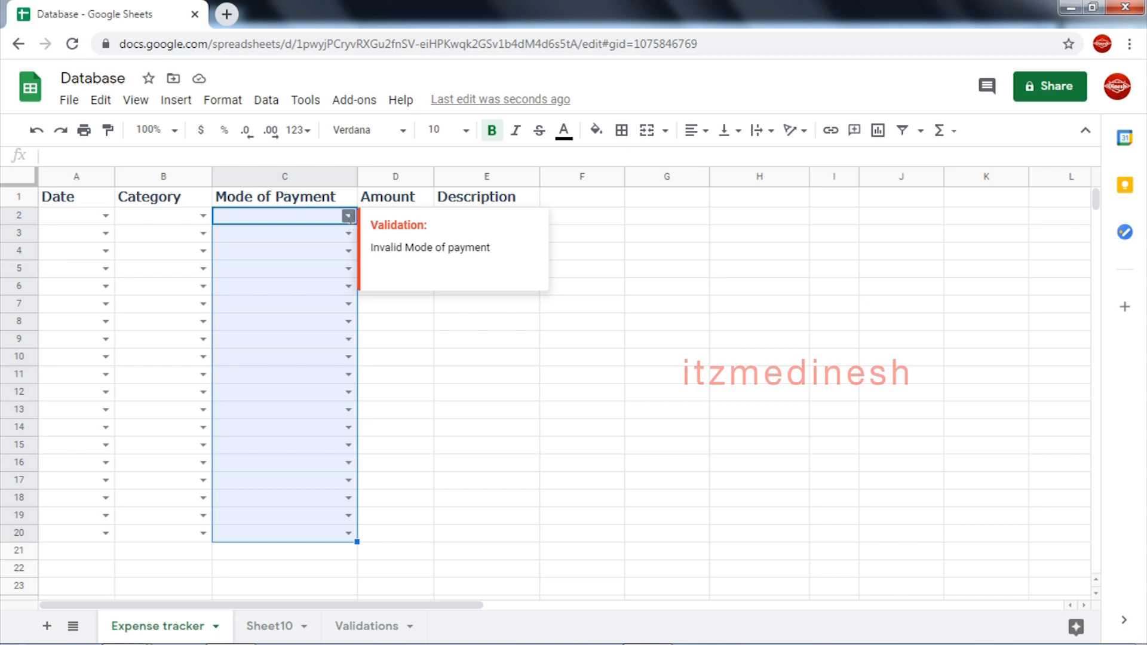
{"action": "left_click", "coordinate": [348, 217]}
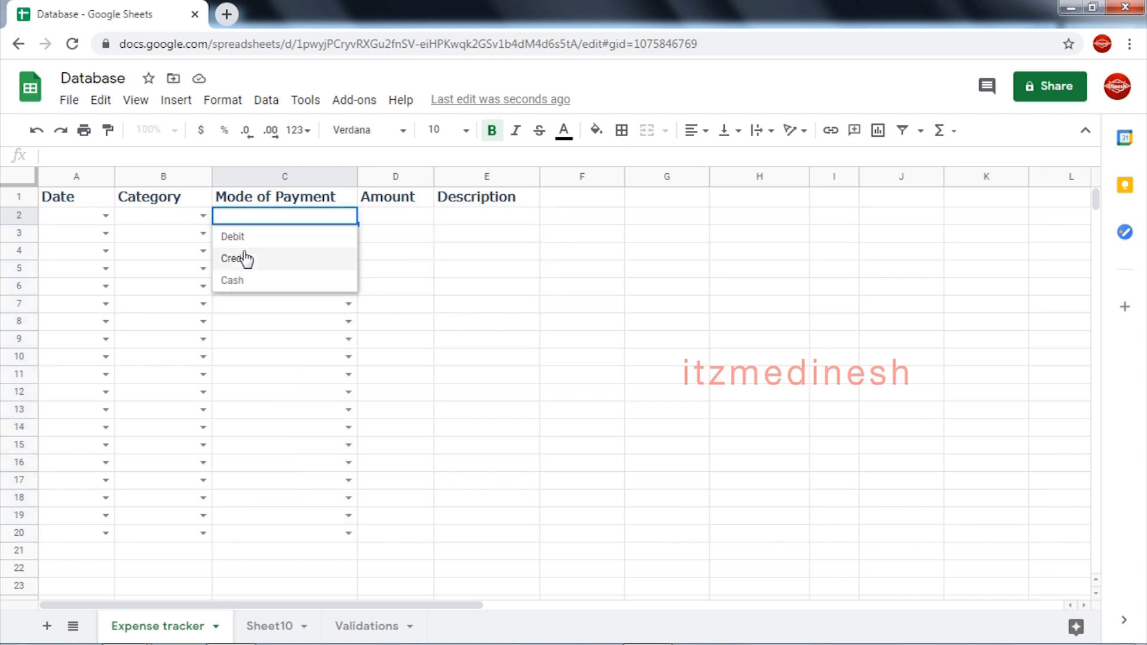
{"action": "left_click", "coordinate": [397, 306]}
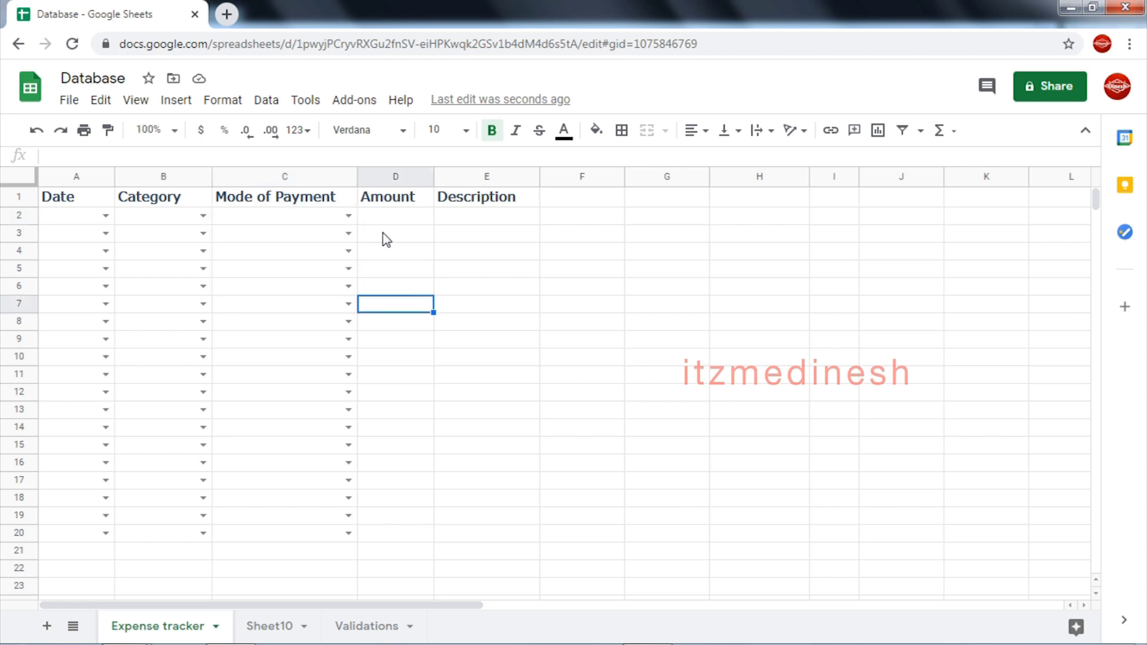
Start a data validation rule for the Amount cells D2:D20 with Number as the criterion
{"action": "left_click", "coordinate": [395, 218]}
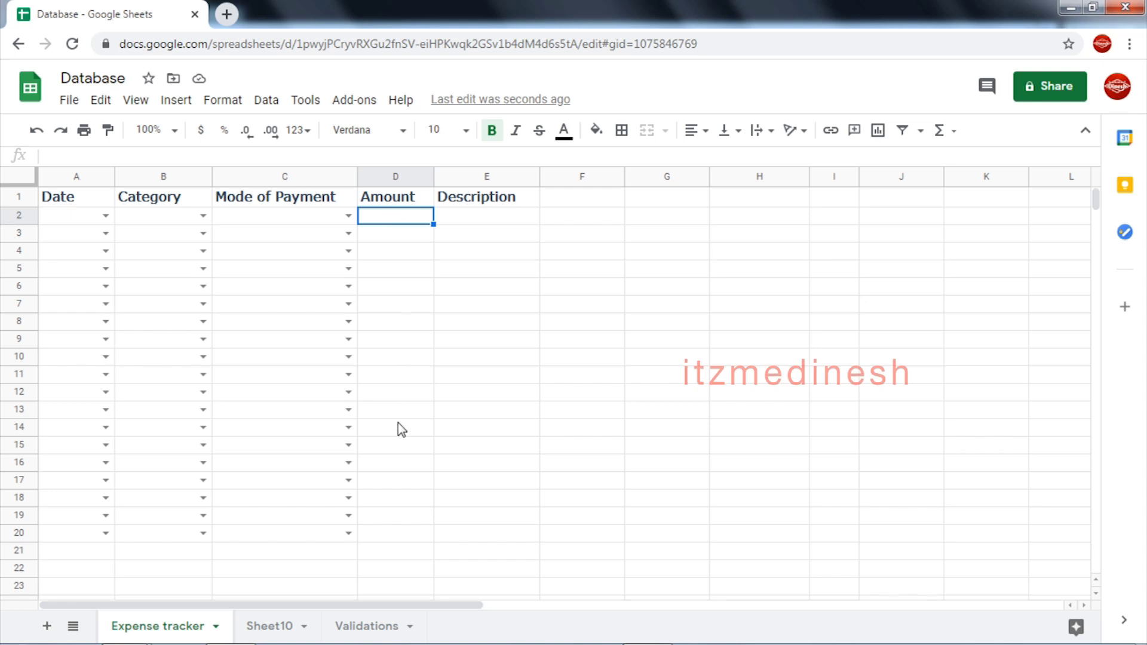
{"action": "left_click", "coordinate": [377, 531], "text": "shift"}
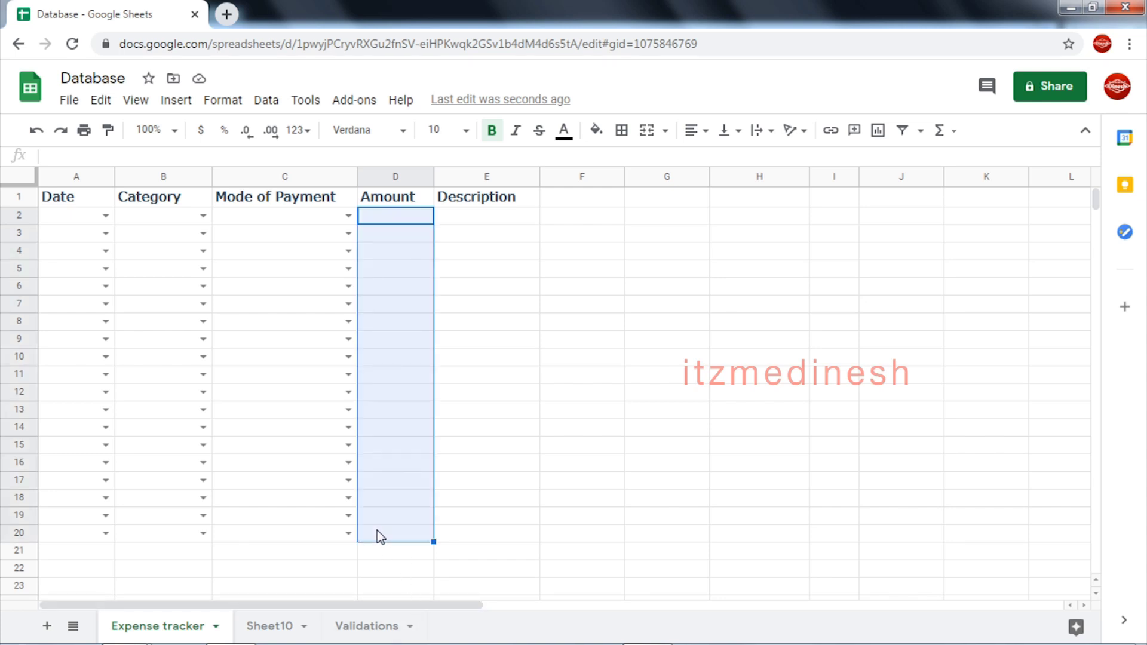
{"action": "right_click", "coordinate": [392, 221]}
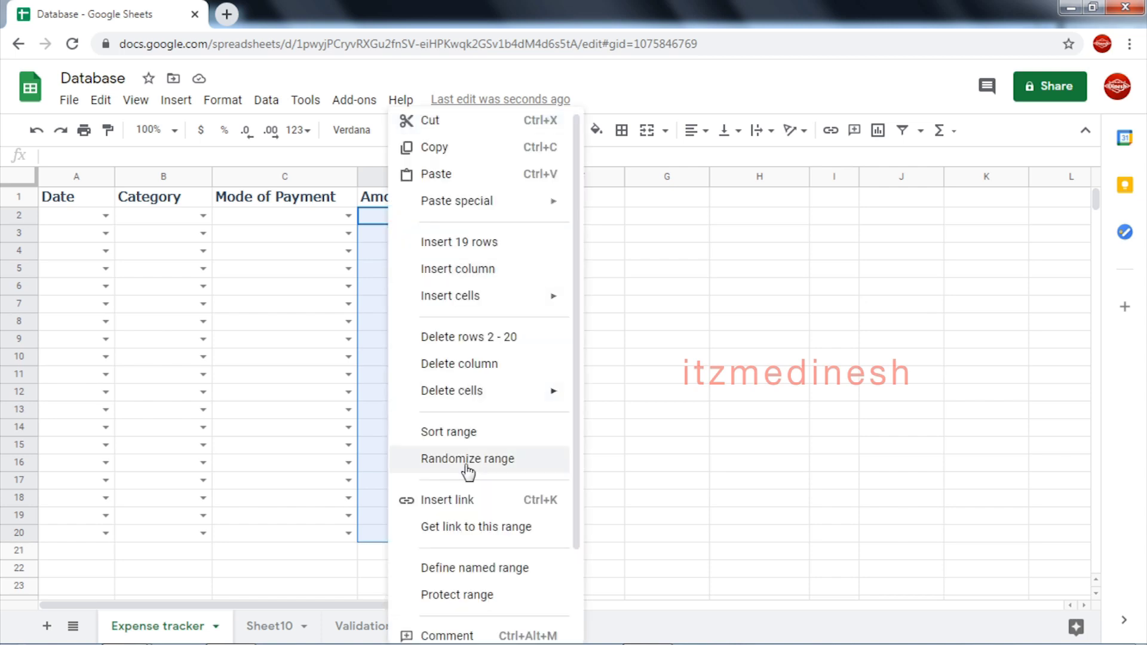
{"action": "scroll", "coordinate": [466, 472], "scroll_direction": "down", "scroll_amount": 2}
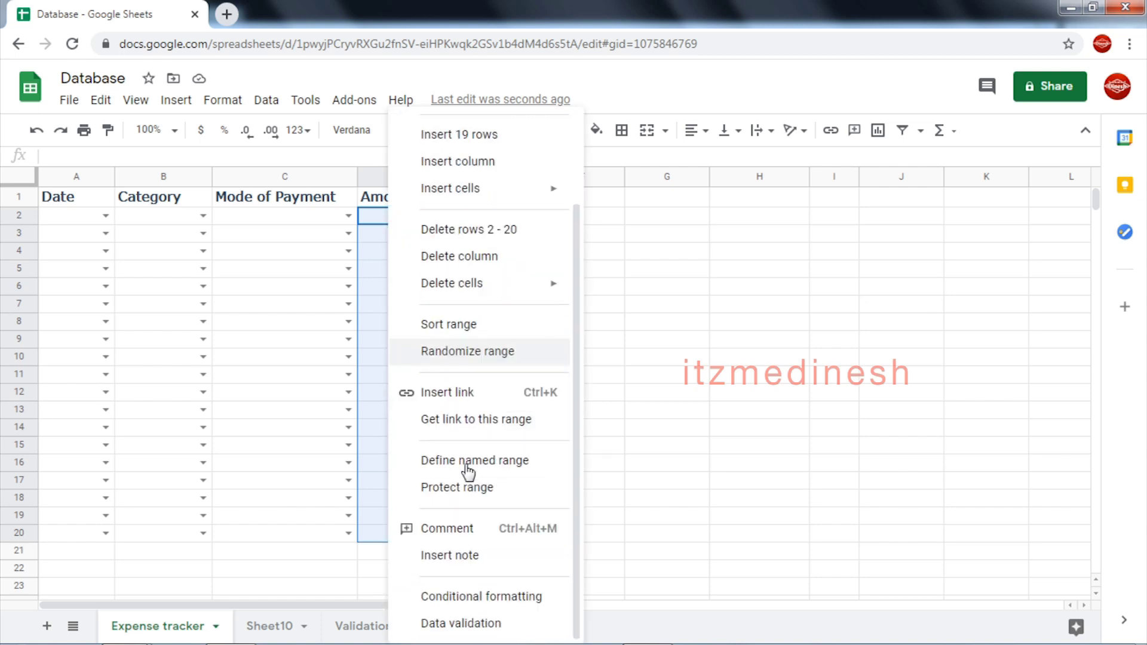
{"action": "left_click", "coordinate": [466, 622]}
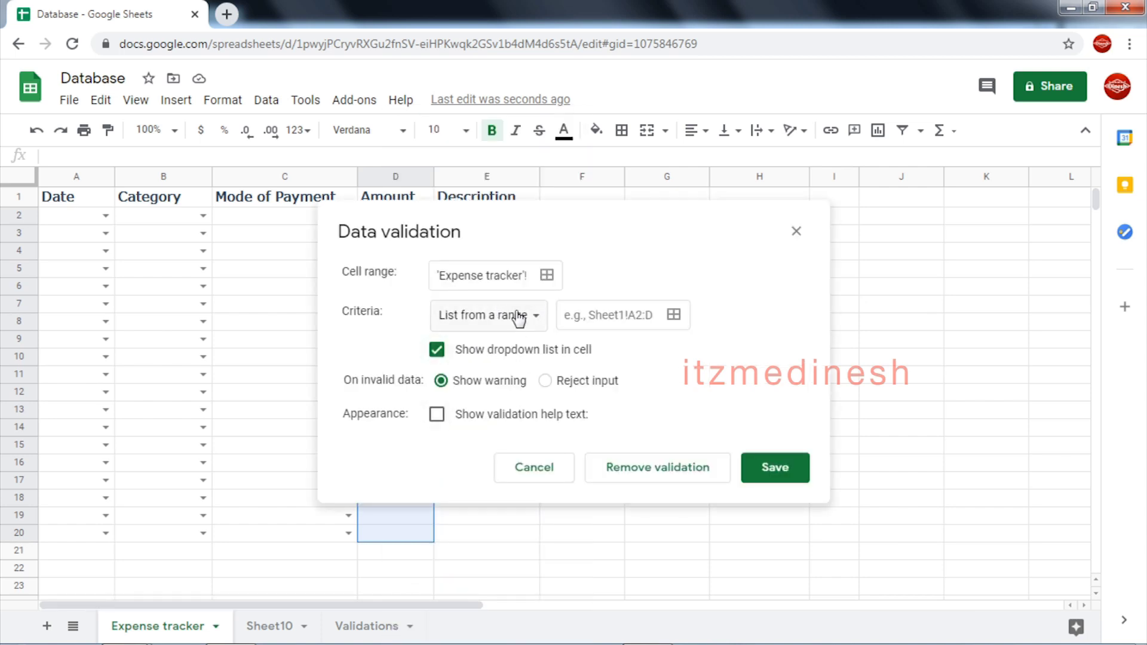
{"action": "left_click", "coordinate": [515, 316]}
{"action": "left_click", "coordinate": [495, 368]}
Limit the Amount rule to numbers between 0 and 10000 and save it
{"action": "left_click", "coordinate": [619, 316]}
{"action": "key", "text": "BackSpace"}
{"action": "left_click", "coordinate": [683, 313]}
{"action": "key", "text": "BackSpace"}
{"action": "key", "text": "BackSpace"}
{"action": "type", "text": "0000"}
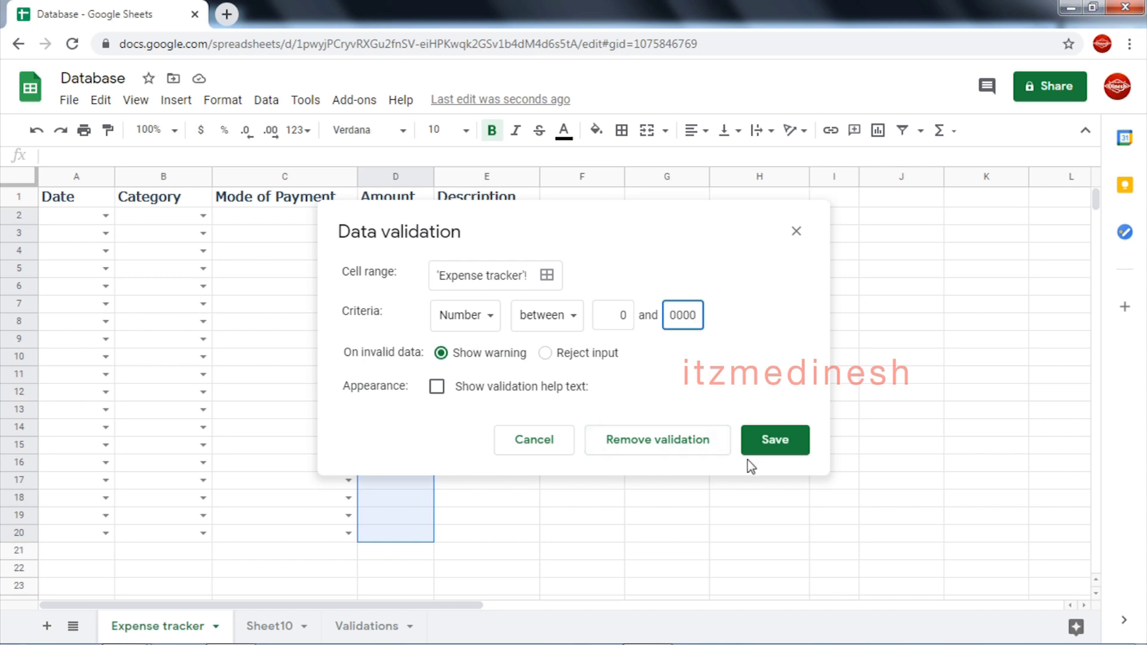
{"action": "left_click", "coordinate": [769, 442]}
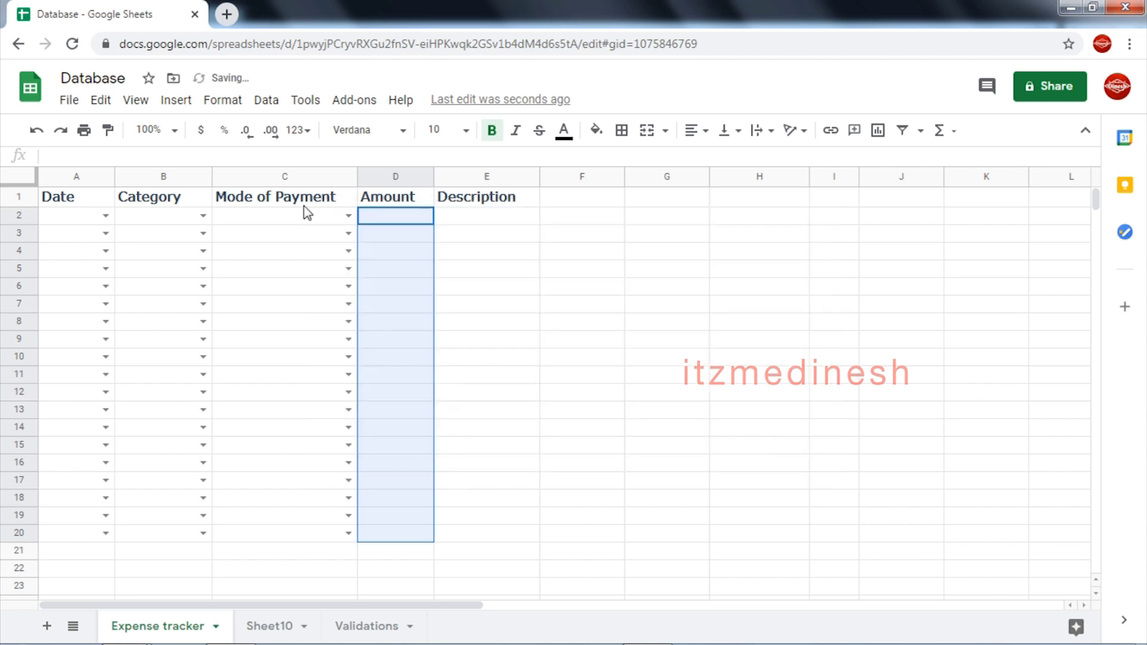
Enter 0 as a test amount in cell D2
{"action": "left_click", "coordinate": [399, 221]}
{"action": "left_click", "coordinate": [487, 335]}
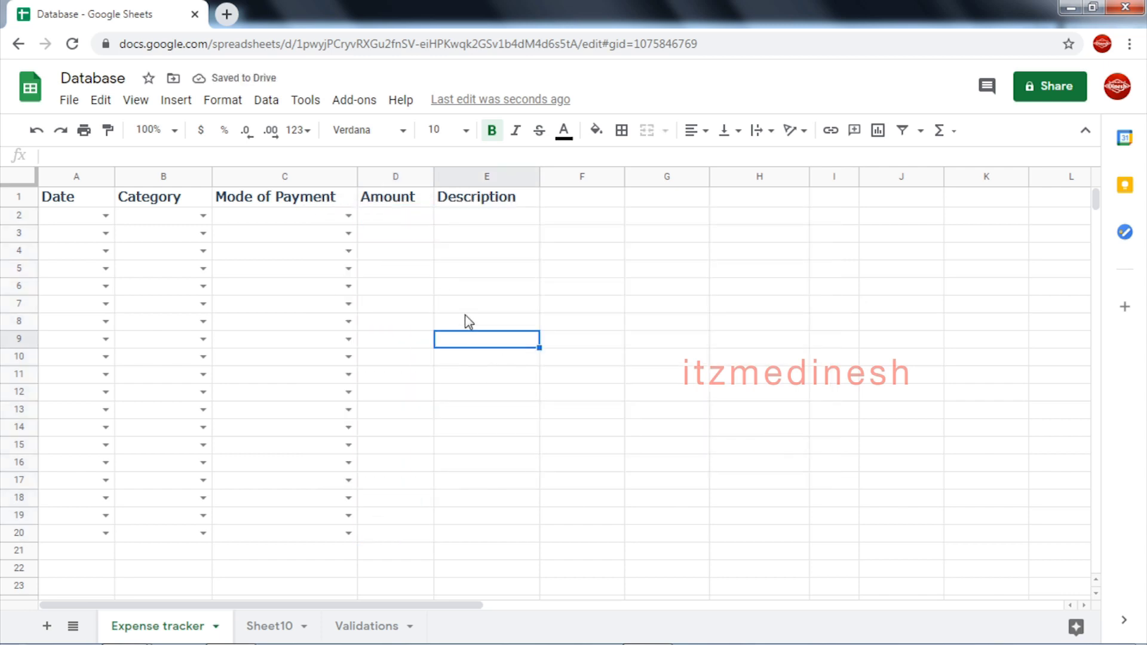
{"action": "left_click", "coordinate": [406, 218]}
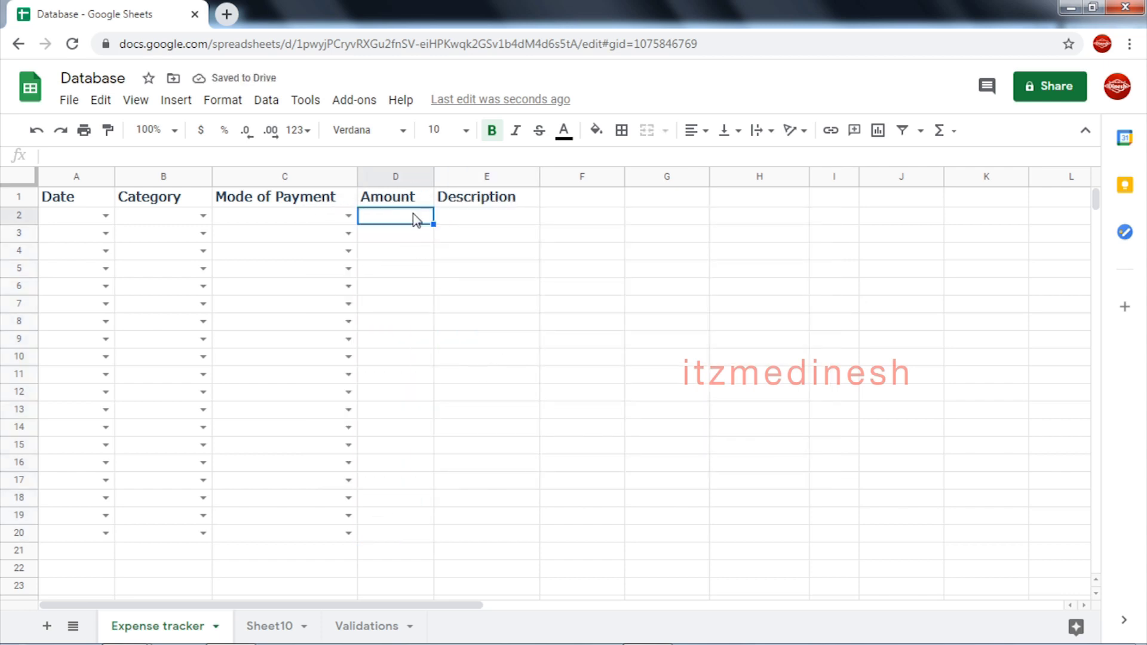
{"action": "type", "text": "0"}
{"action": "key", "text": "Return"}
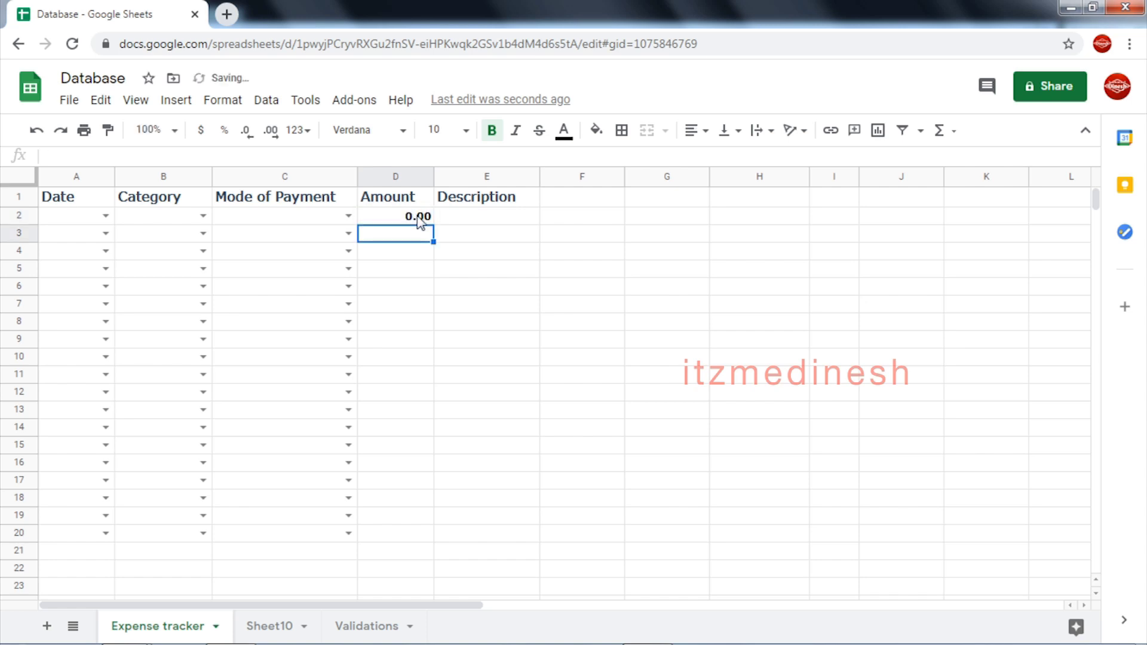
Check which number format is applied to cell D2 in the Amount column
{"action": "left_click", "coordinate": [420, 220]}
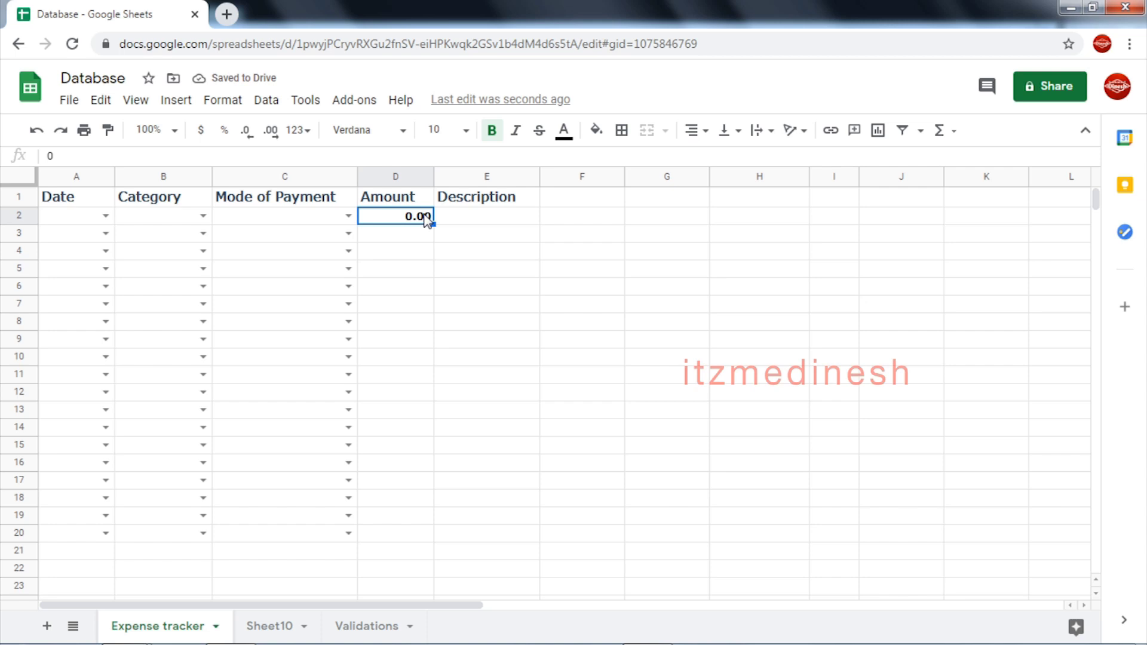
{"action": "left_click", "coordinate": [221, 100]}
{"action": "mouse_move", "coordinate": [255, 172]}
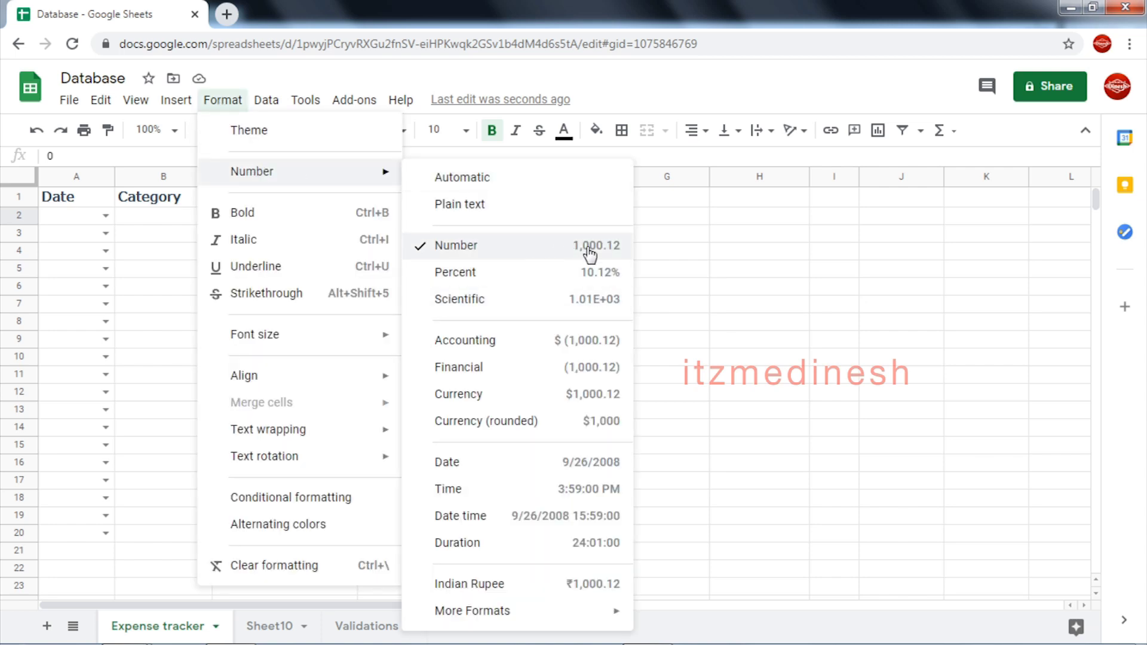
{"action": "left_click", "coordinate": [731, 268]}
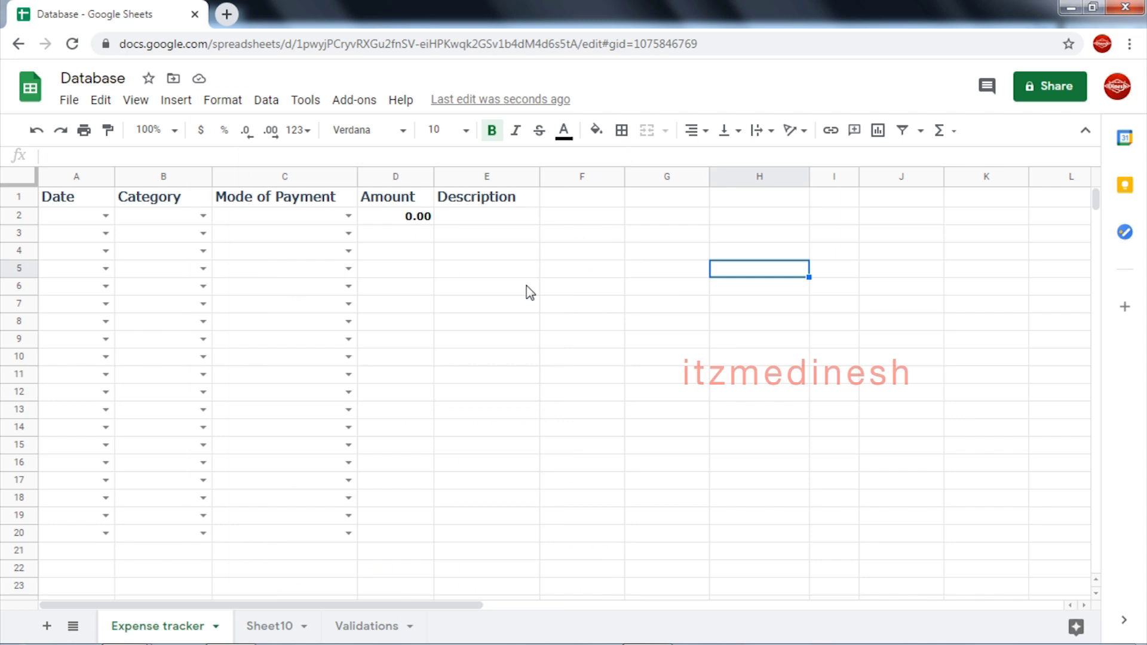
{"action": "left_click", "coordinate": [399, 236]}
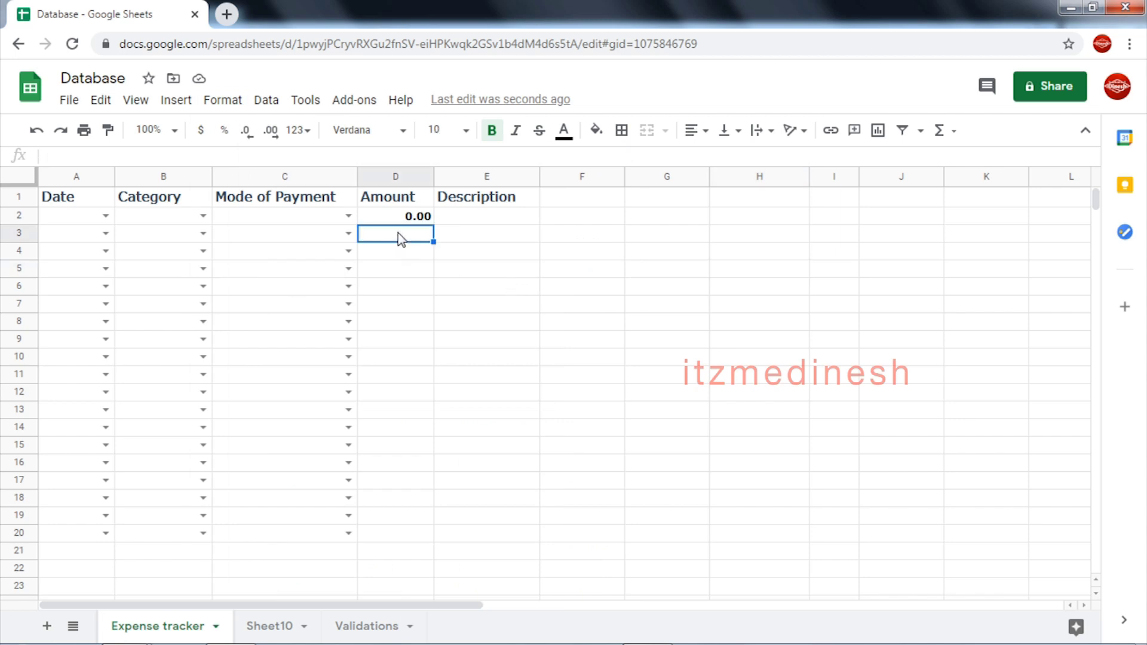
{"action": "left_click", "coordinate": [471, 215]}
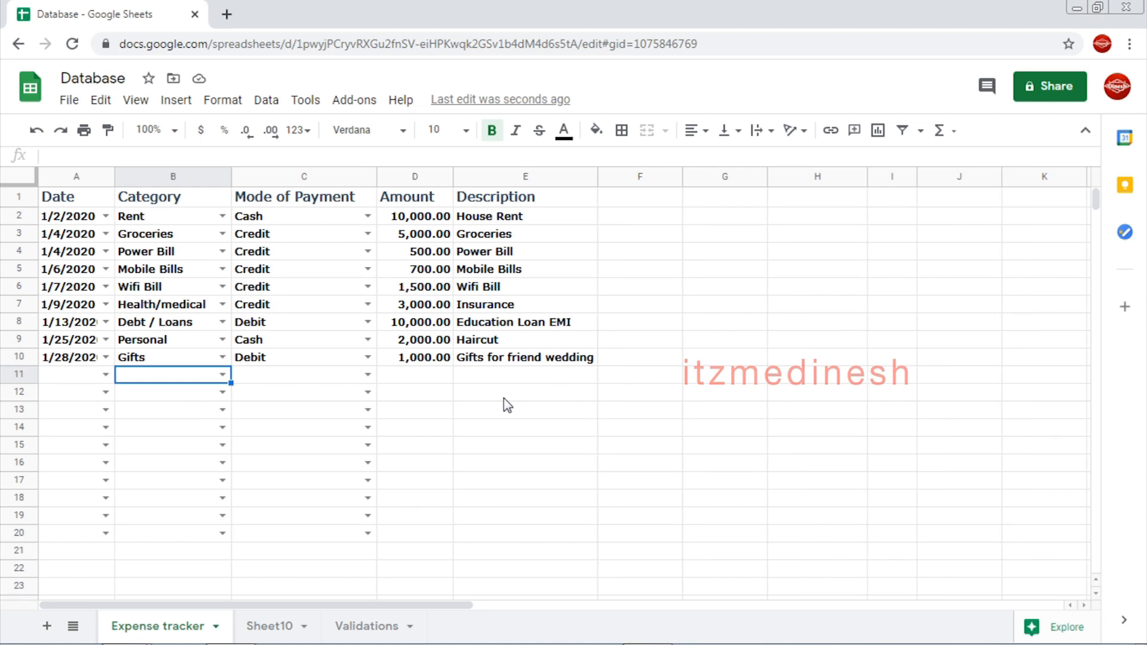
Select the expense table A1:E10 and fit the Amount column's width to its contents
{"action": "left_click", "coordinate": [63, 201]}
{"action": "left_click_drag", "start_coordinate": [69, 220], "coordinate": [501, 366]}
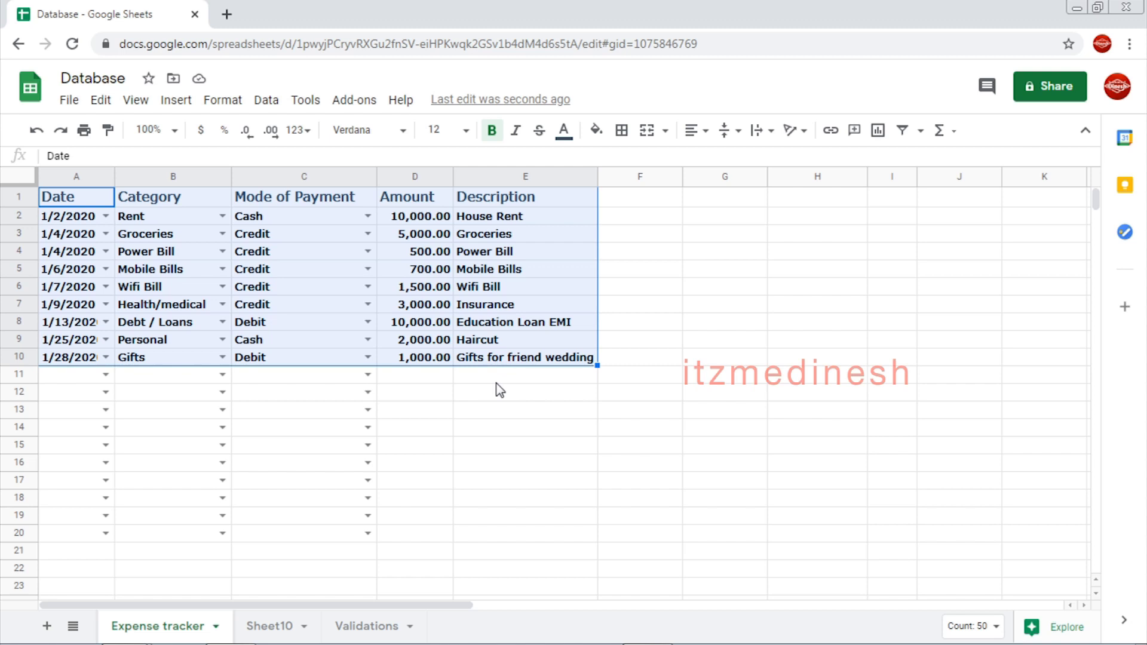
{"action": "double_click", "coordinate": [453, 175]}
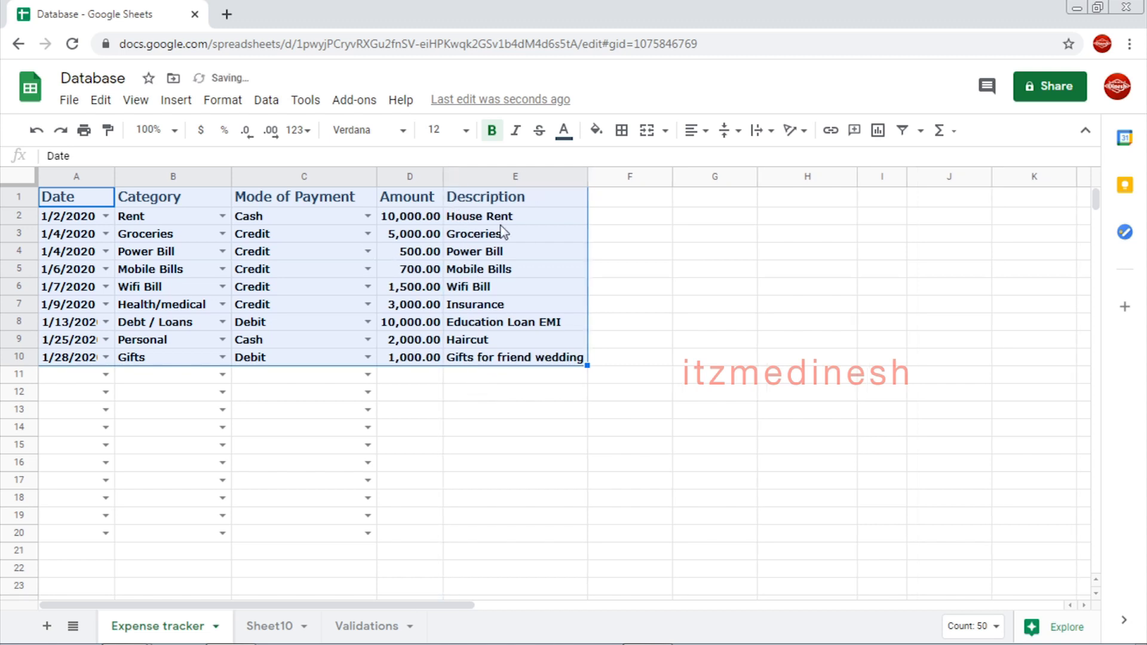
{"action": "left_click", "coordinate": [652, 378]}
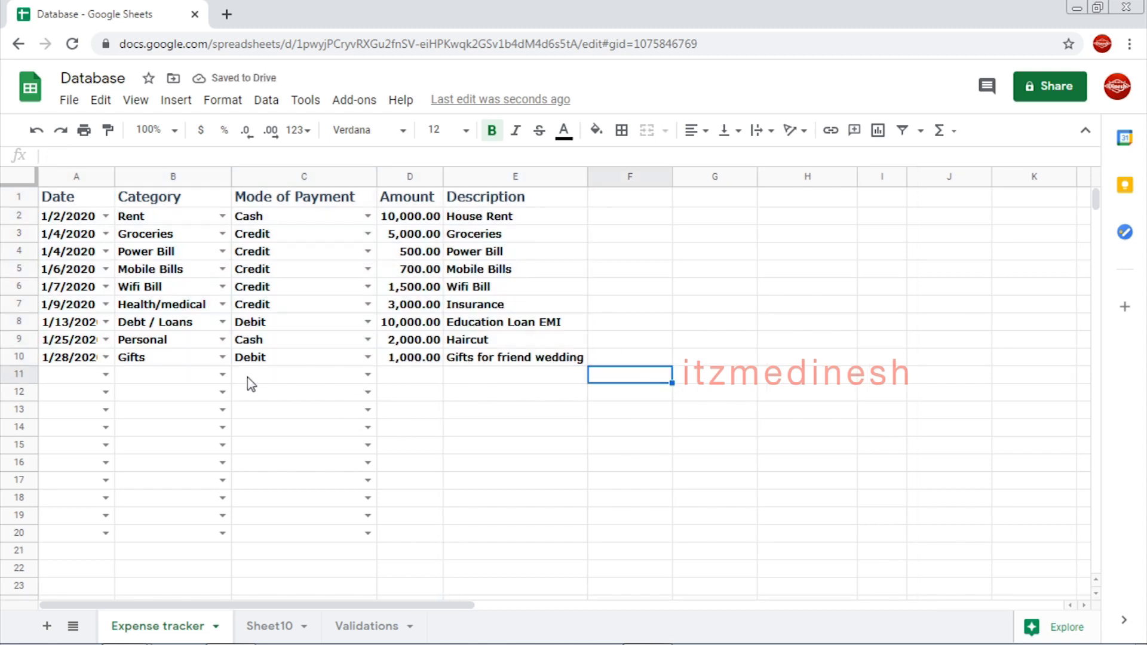
Review the sample entries in the Category, Mode of Payment, Amount and Description columns
{"action": "left_click", "coordinate": [143, 215]}
{"action": "left_click", "coordinate": [158, 241]}
{"action": "left_click", "coordinate": [160, 305]}
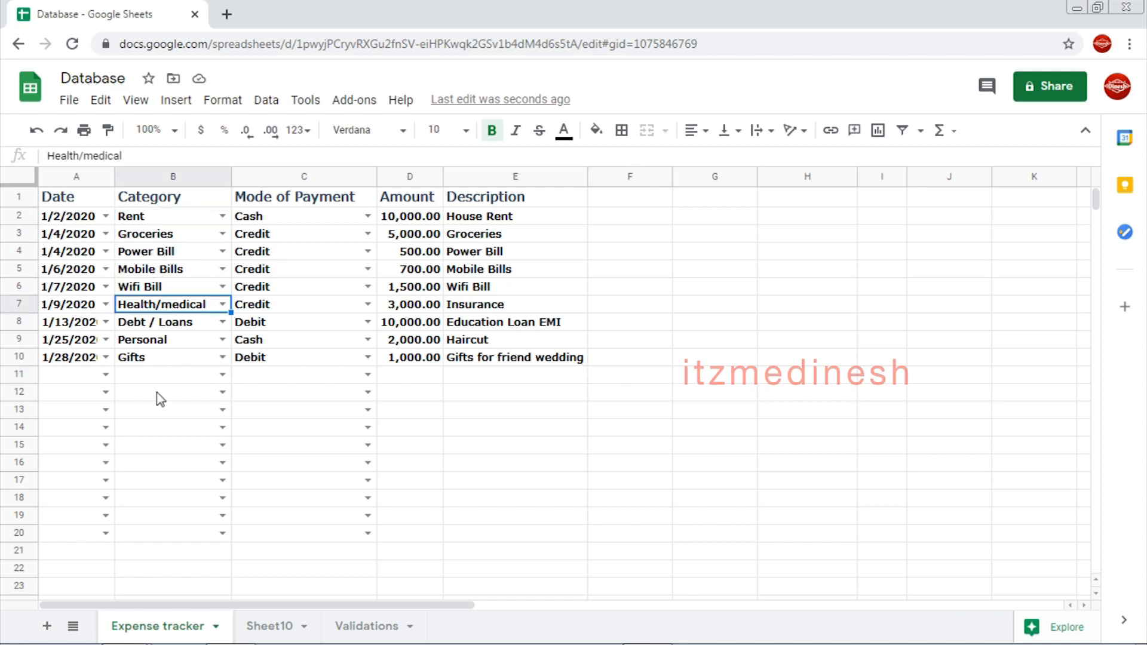
{"action": "left_click", "coordinate": [266, 218]}
{"action": "left_click", "coordinate": [272, 254]}
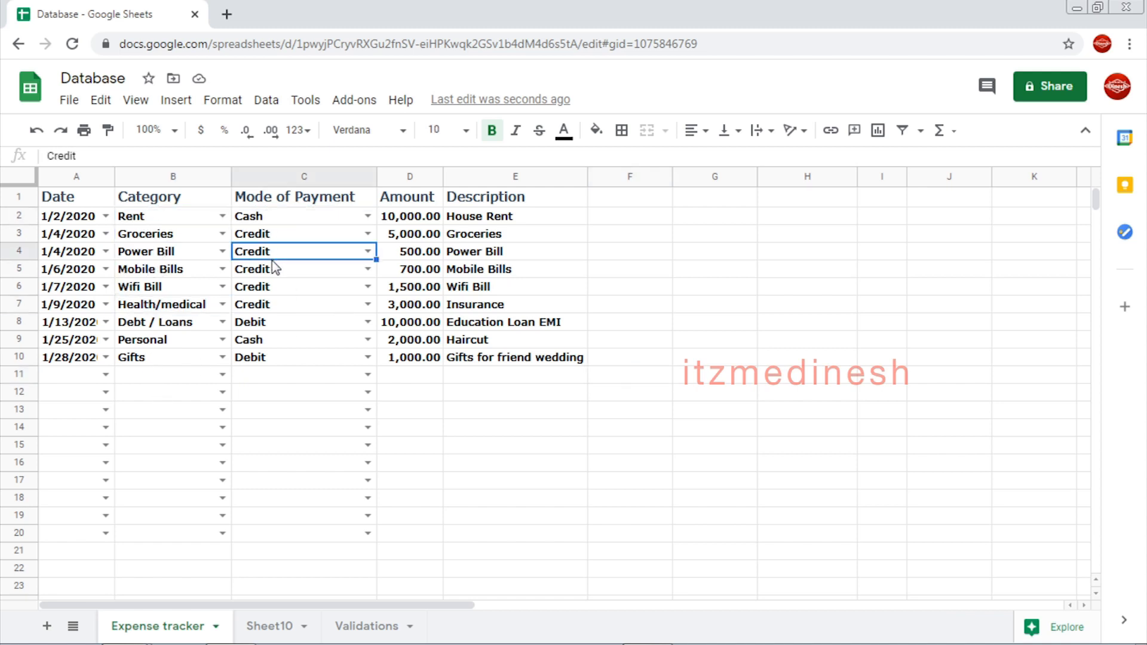
{"action": "left_click", "coordinate": [271, 359]}
{"action": "left_click_drag", "start_coordinate": [406, 220], "coordinate": [421, 364]}
{"action": "left_click_drag", "start_coordinate": [475, 218], "coordinate": [494, 372]}
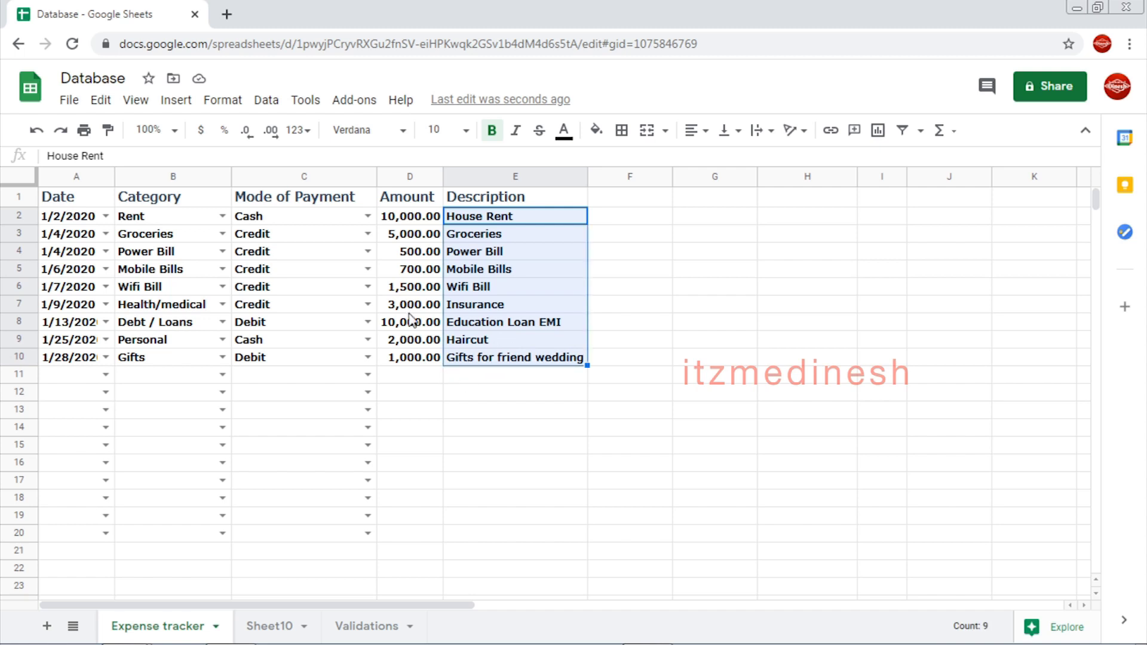
{"action": "left_click_drag", "start_coordinate": [412, 221], "coordinate": [422, 361]}
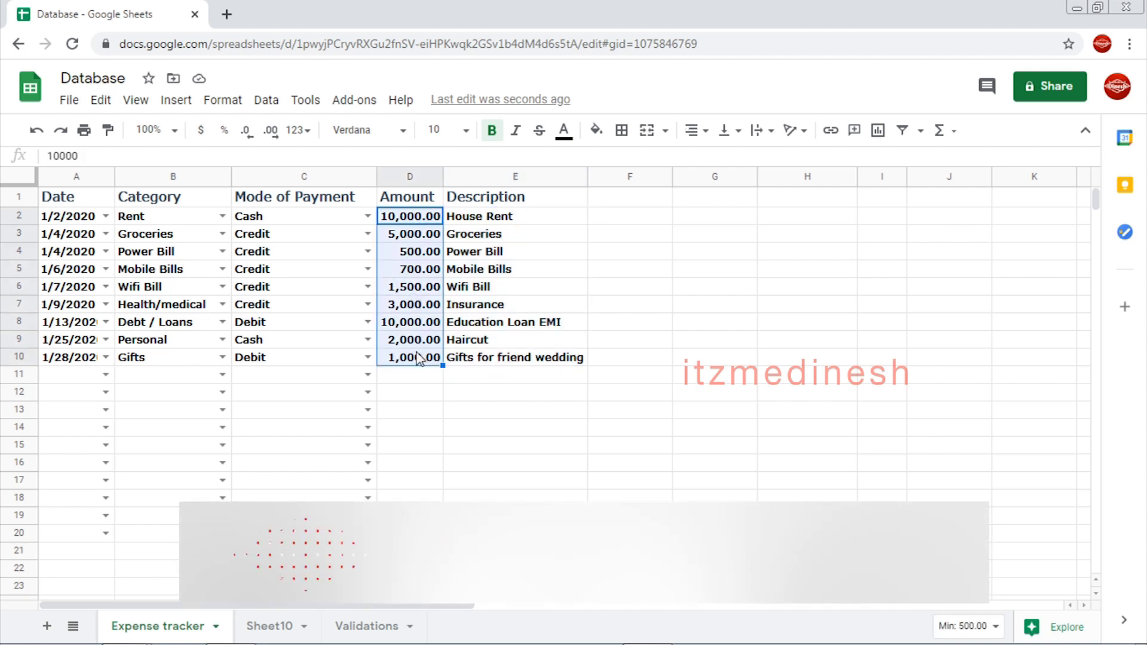
Set the Education Loan EMI amount in cell D8 to 11000 to test the Amount validation
{"action": "double_click", "coordinate": [406, 216]}
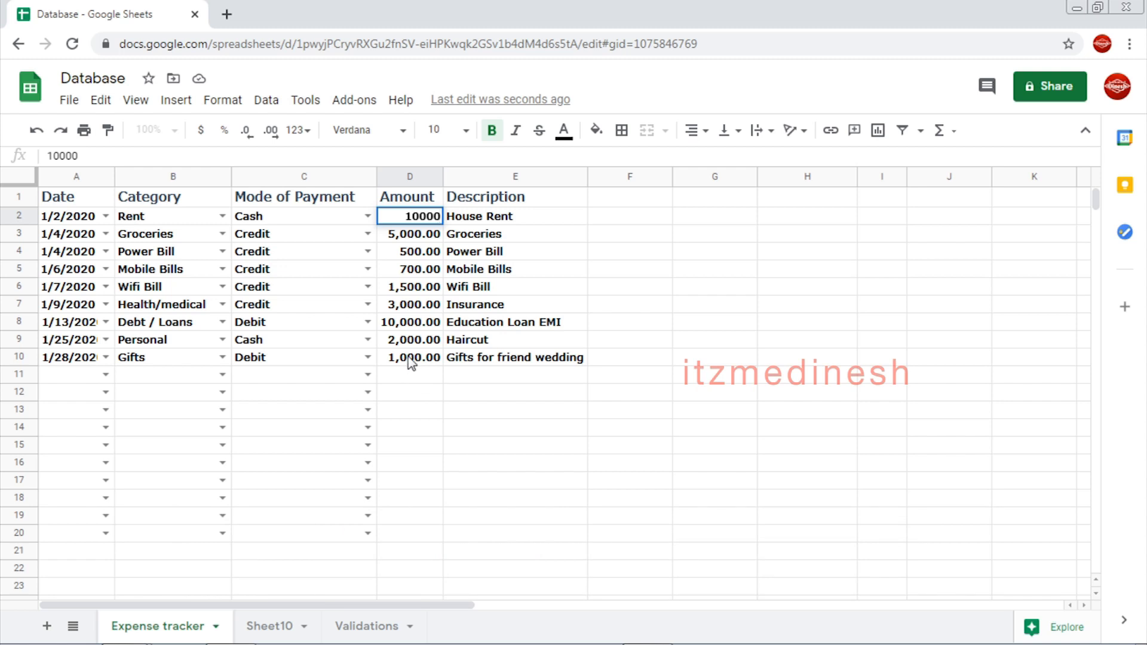
{"action": "left_click", "coordinate": [400, 323]}
{"action": "double_click", "coordinate": [401, 323]}
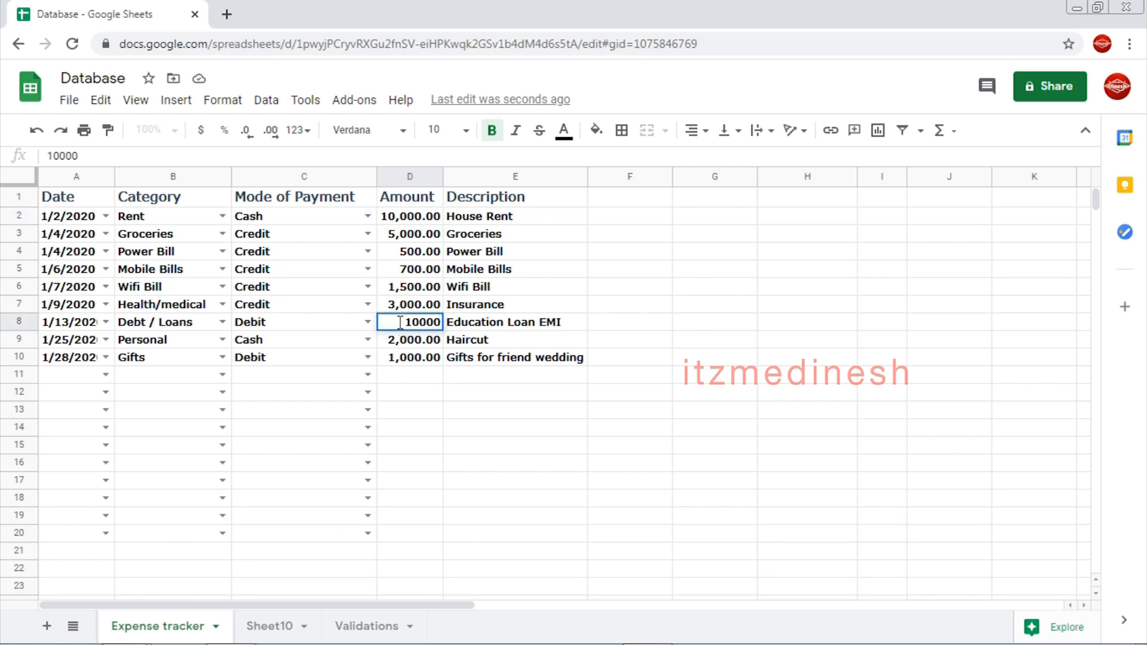
{"action": "key", "text": "BackSpace"}
{"action": "key", "text": "BackSpace"}
{"action": "key", "text": "BackSpace"}
{"action": "type", "text": "100"}
{"action": "key", "text": "Return"}
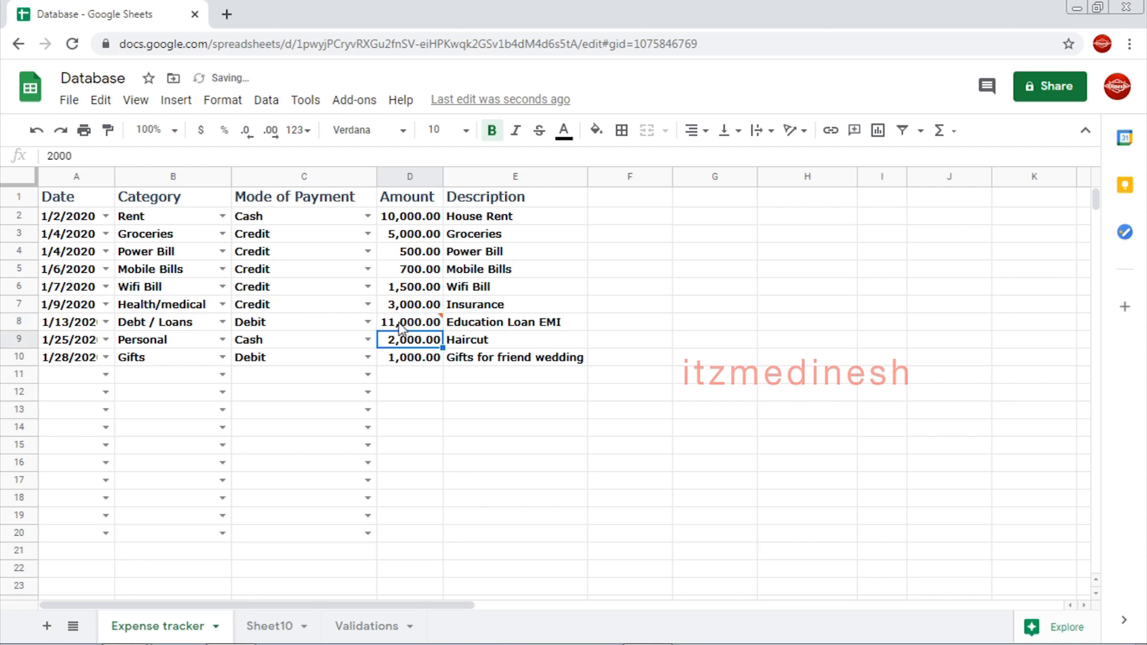
Read the validation warning on the Education Loan EMI amount in cell D8
{"action": "left_click", "coordinate": [435, 307]}
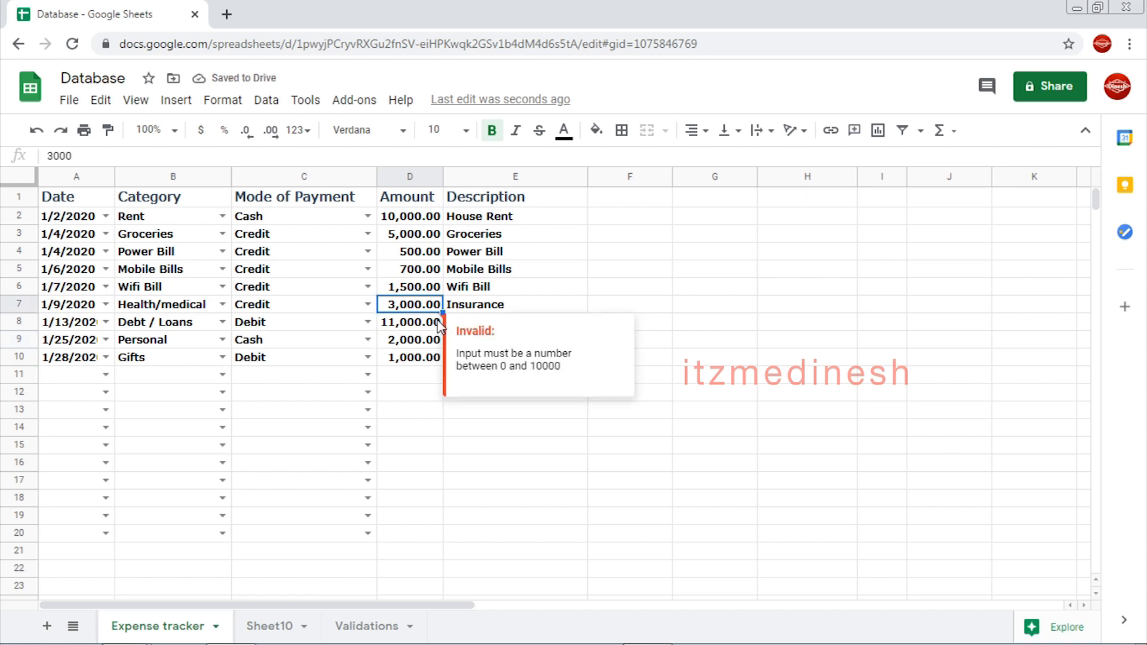
{"action": "left_click", "coordinate": [438, 324]}
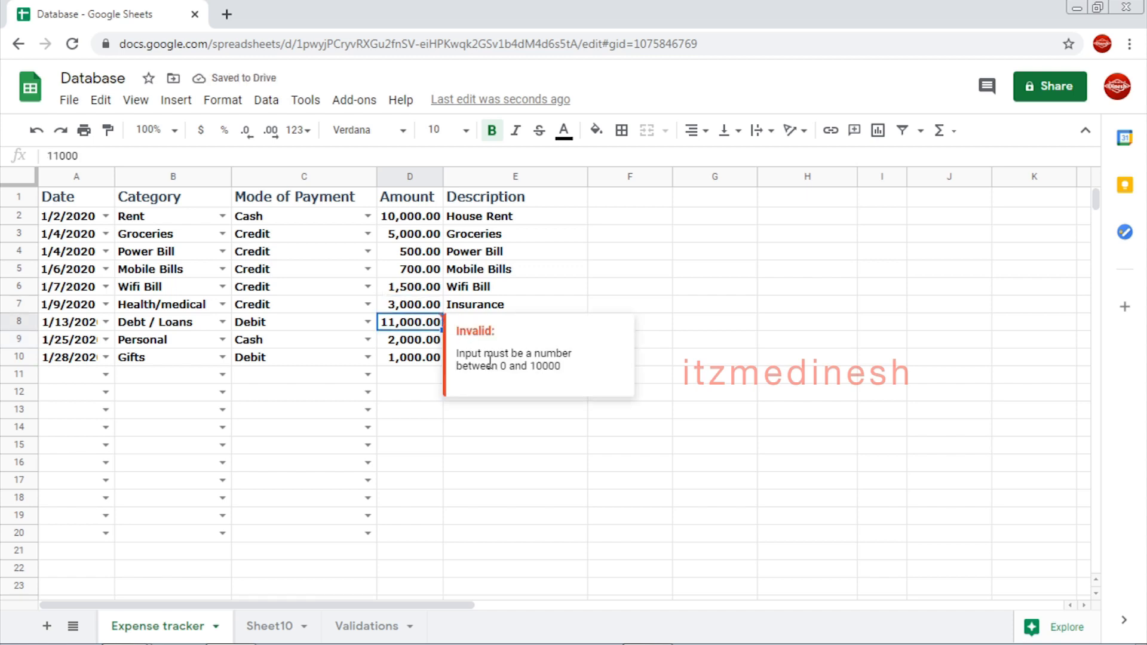
{"action": "left_click_drag", "start_coordinate": [480, 366], "coordinate": [584, 377]}
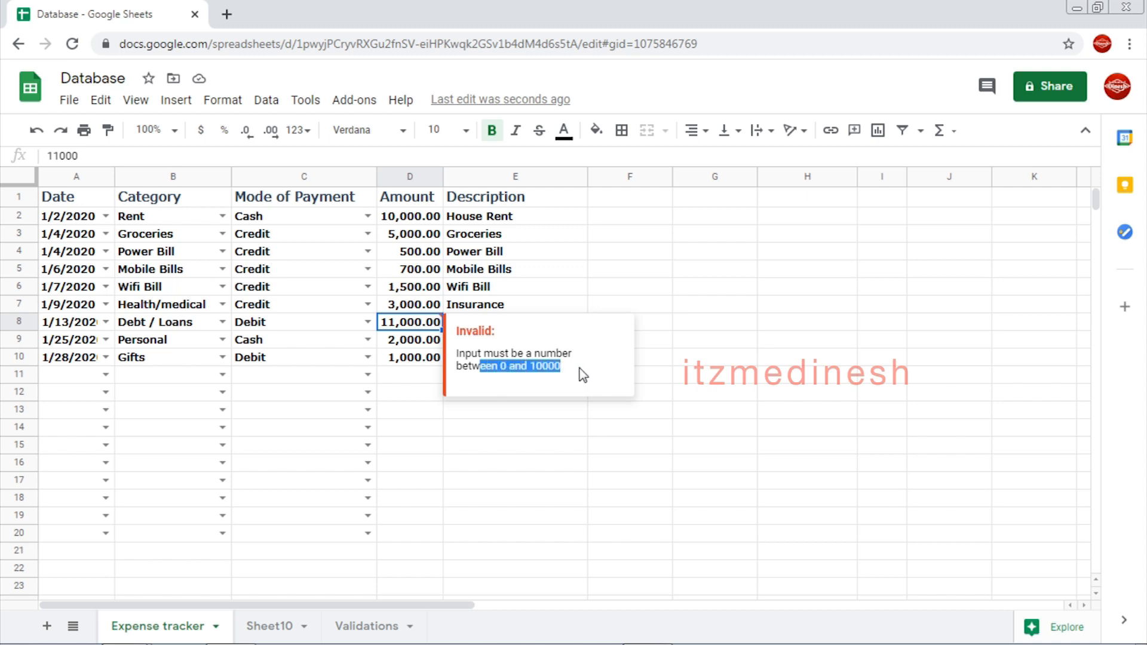
{"action": "left_click", "coordinate": [417, 330]}
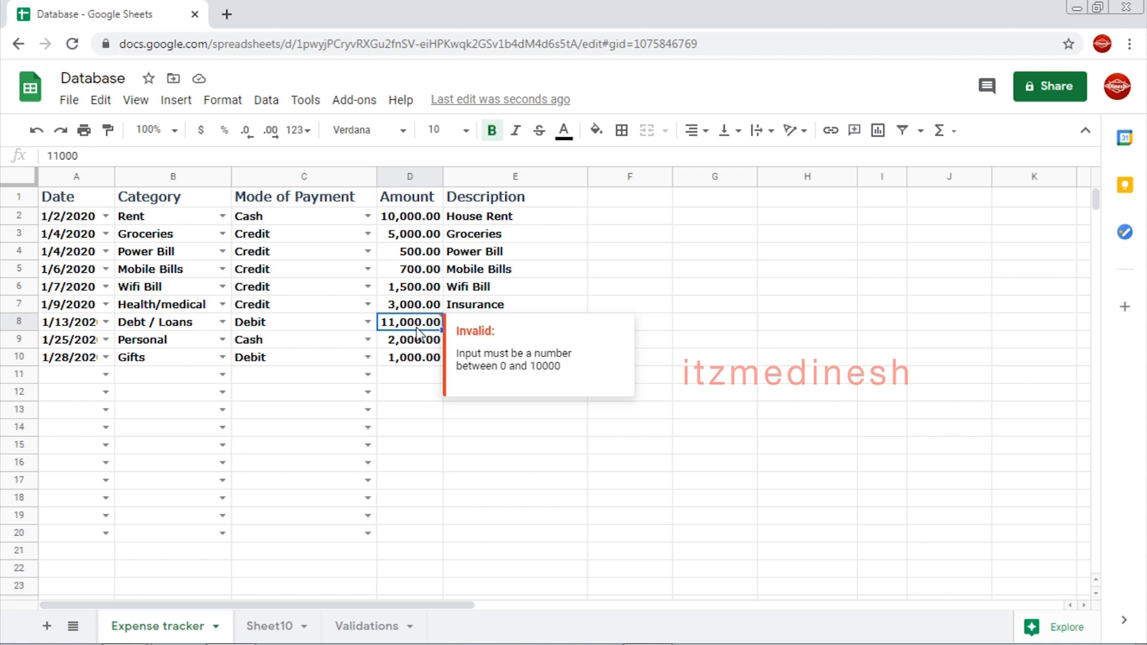
{"action": "left_click", "coordinate": [430, 395]}
Set the Education Loan EMI amount in cell D8 back to 10000
{"action": "left_click", "coordinate": [431, 329]}
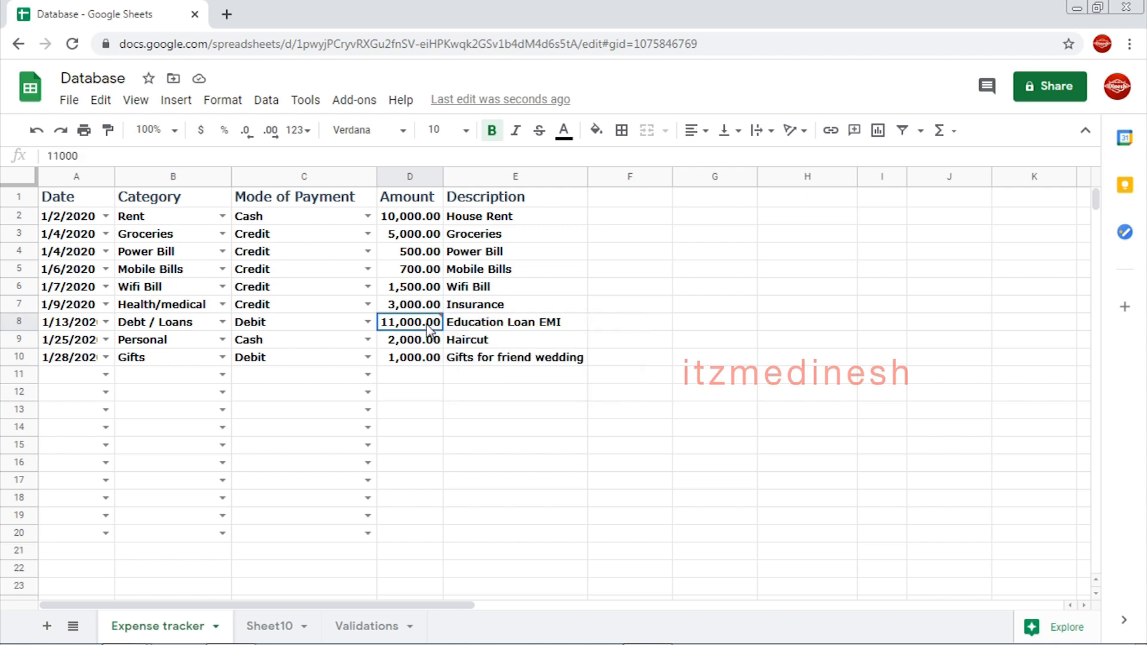
{"action": "type", "text": "10000"}
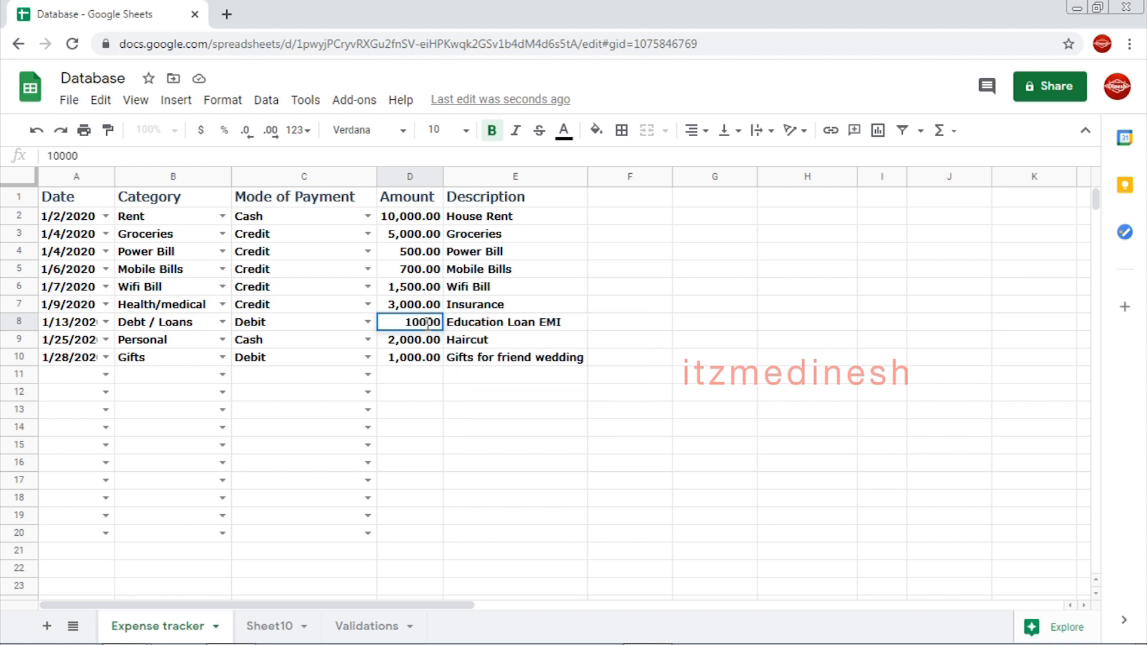
{"action": "key", "text": "Return"}
{"action": "left_click", "coordinate": [428, 325]}
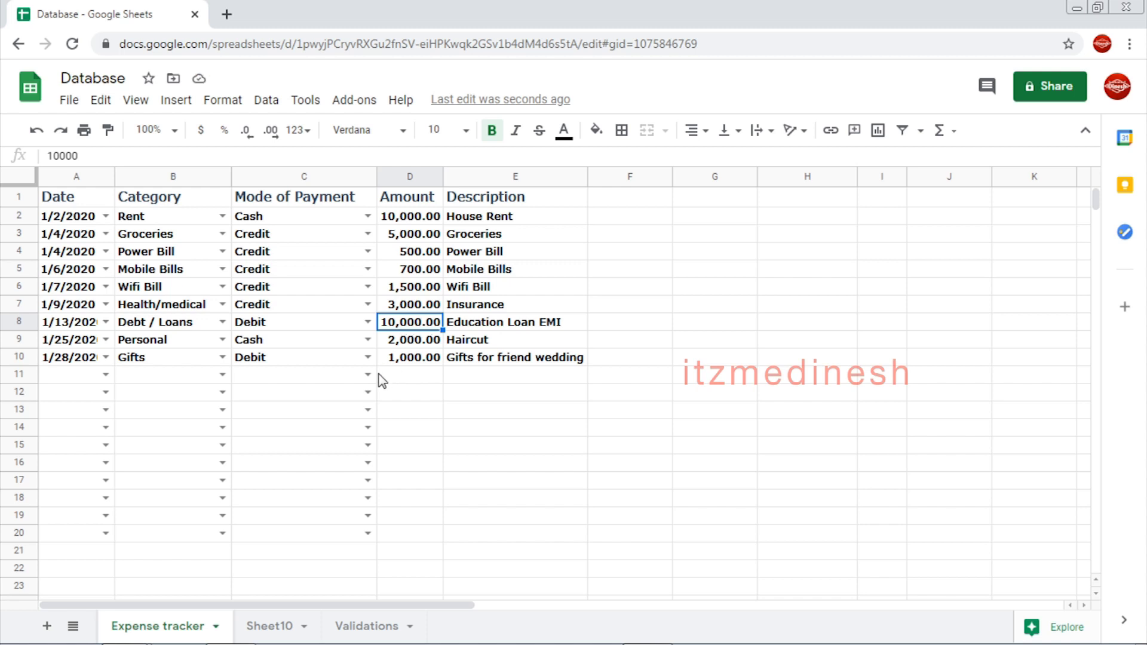
Choose 1/26/2020 as the date of the new expense entry in cell A11
{"action": "left_click", "coordinate": [105, 375]}
{"action": "scroll", "coordinate": [89, 507], "scroll_direction": "down", "scroll_amount": 5}
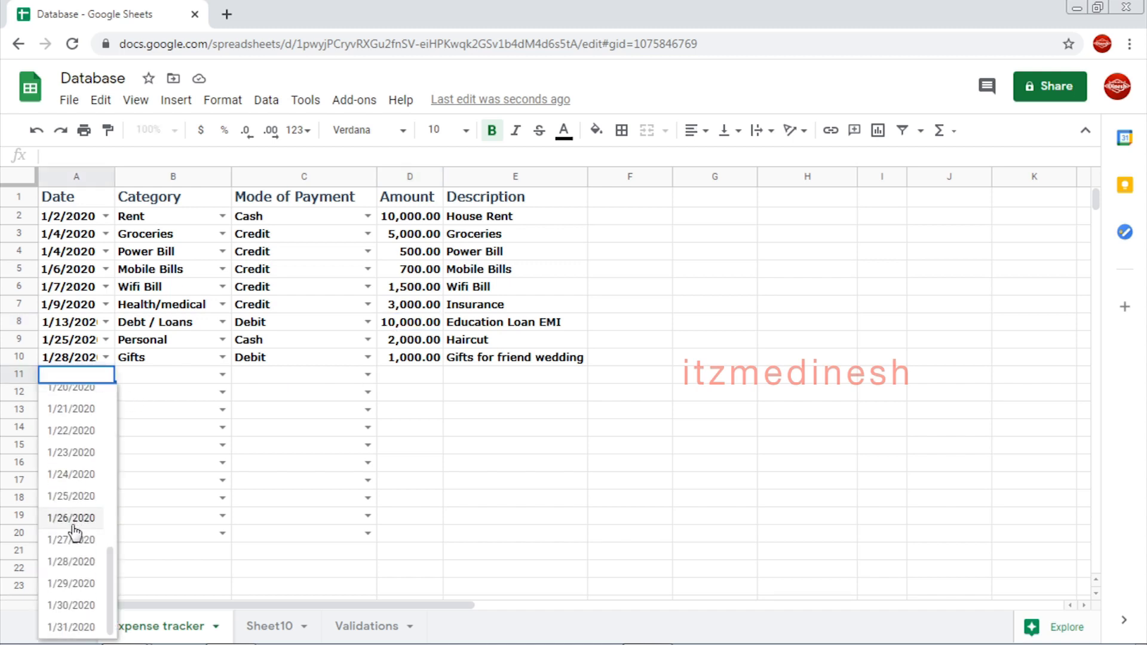
{"action": "left_click", "coordinate": [74, 518]}
Choose Shopping as the category of the new expense entry in cell B11
{"action": "left_click", "coordinate": [164, 379]}
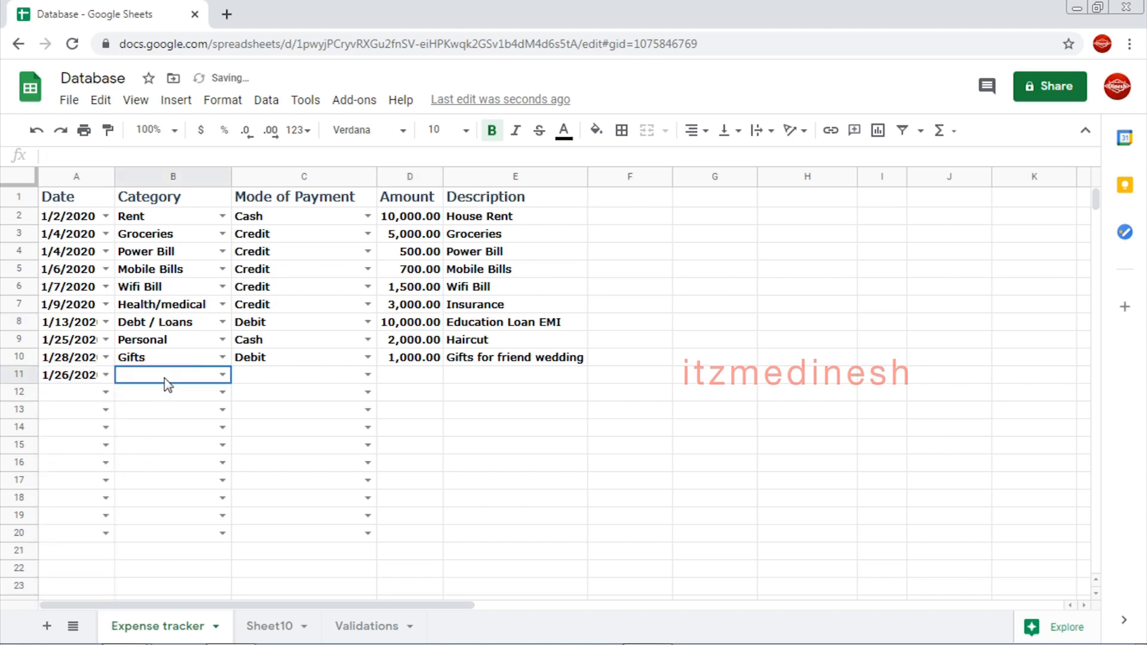
{"action": "left_click", "coordinate": [222, 375]}
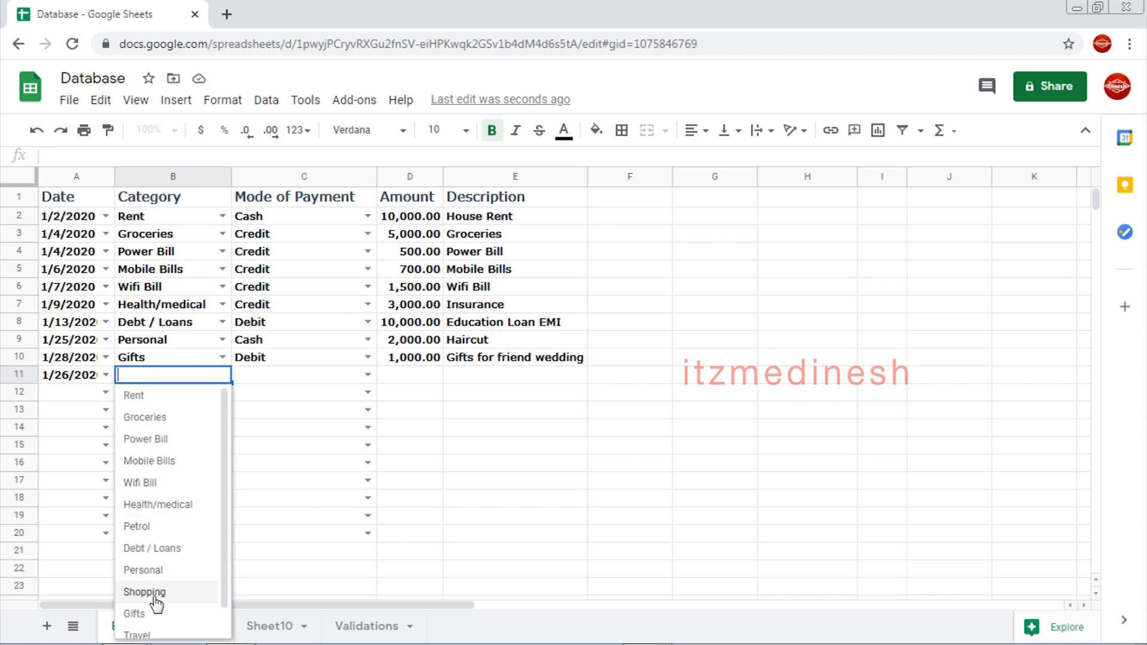
{"action": "scroll", "coordinate": [156, 598], "scroll_direction": "down", "scroll_amount": 1}
{"action": "left_click", "coordinate": [153, 562]}
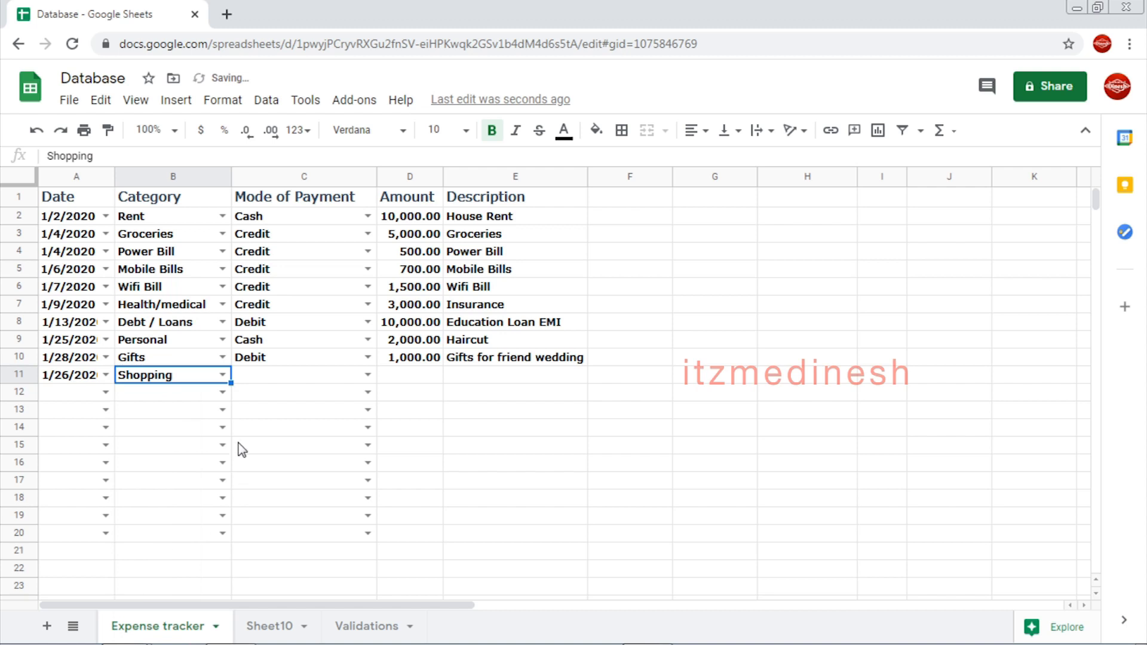
Try to enter Gpay as the mode of payment in cell C11 to test the validation, and read the allowed values
{"action": "left_click", "coordinate": [342, 378]}
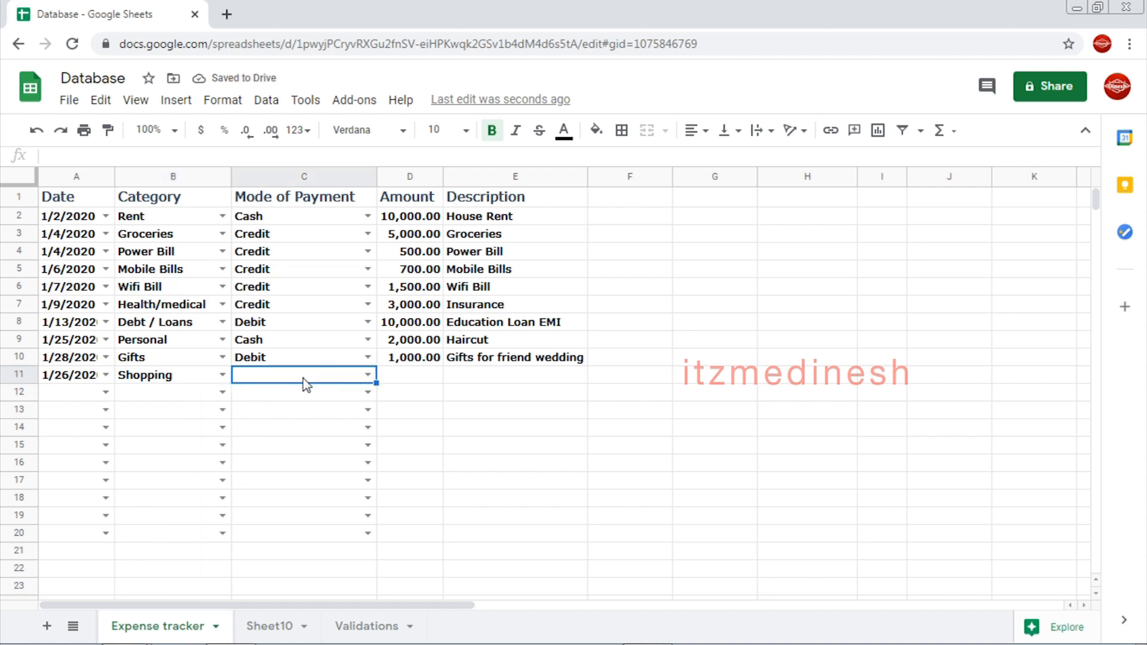
{"action": "type", "text": "Gpay"}
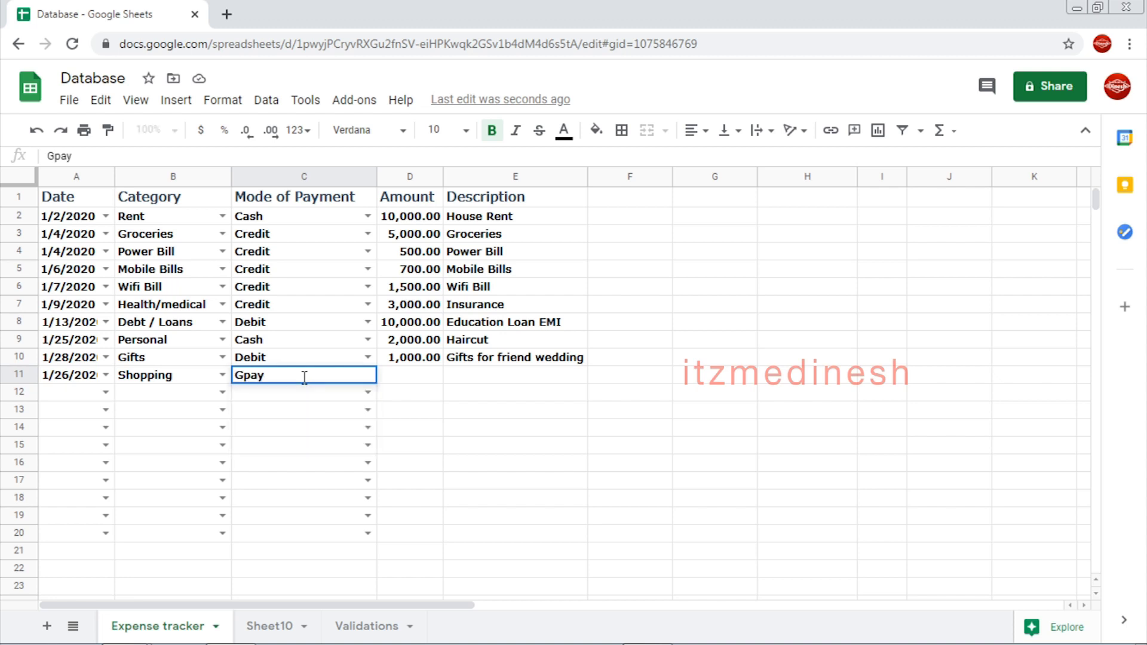
{"action": "key", "text": "Return"}
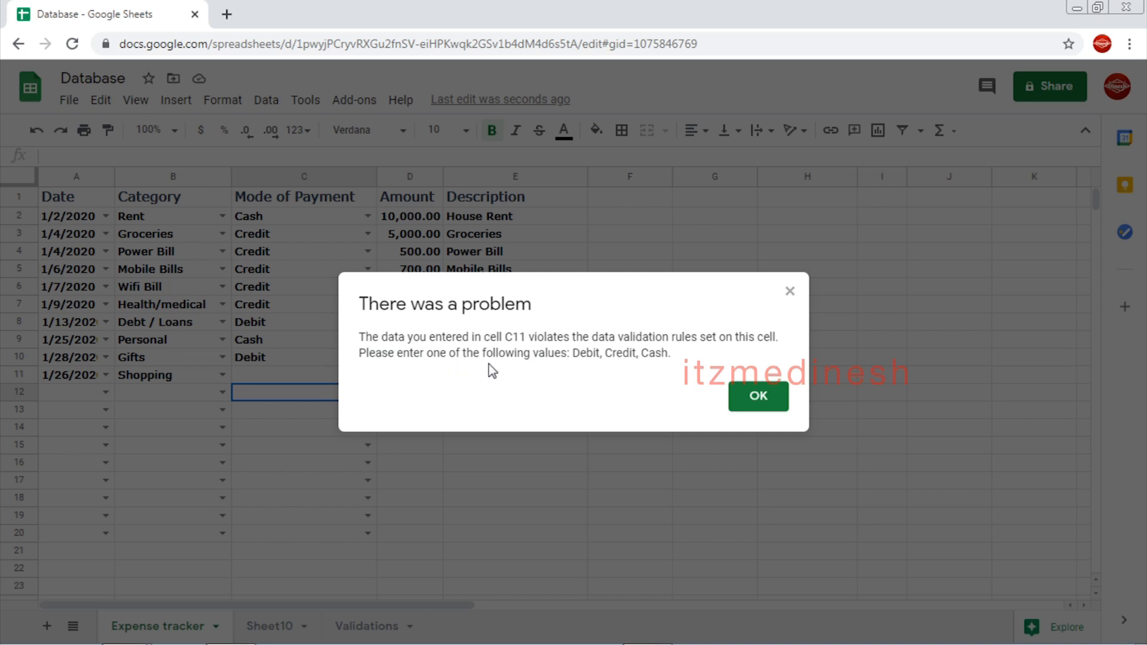
{"action": "left_click_drag", "start_coordinate": [571, 353], "coordinate": [673, 353]}
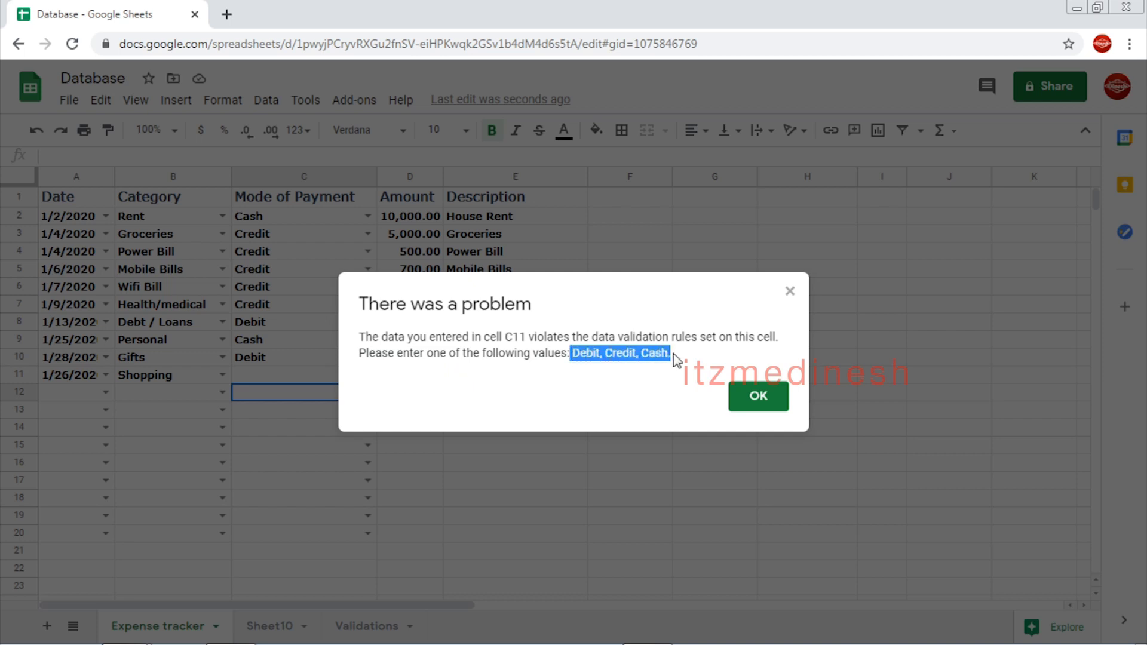
{"action": "left_click", "coordinate": [759, 401]}
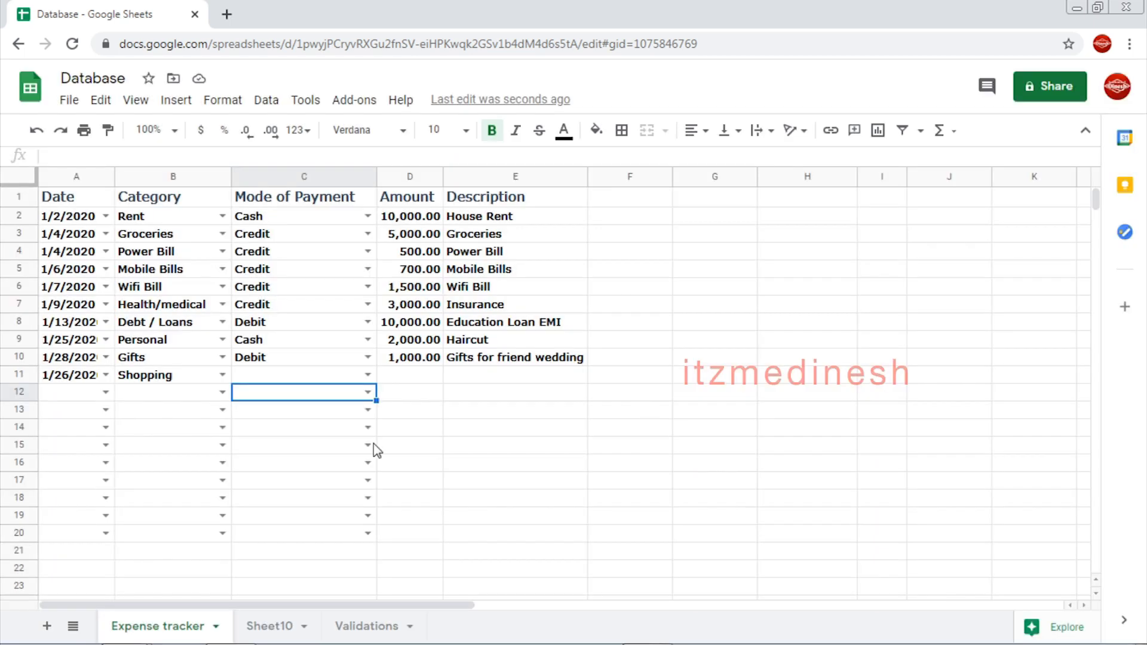
Choose Cash as the mode of payment for the Shopping entry in cell C11
{"action": "left_click", "coordinate": [276, 378]}
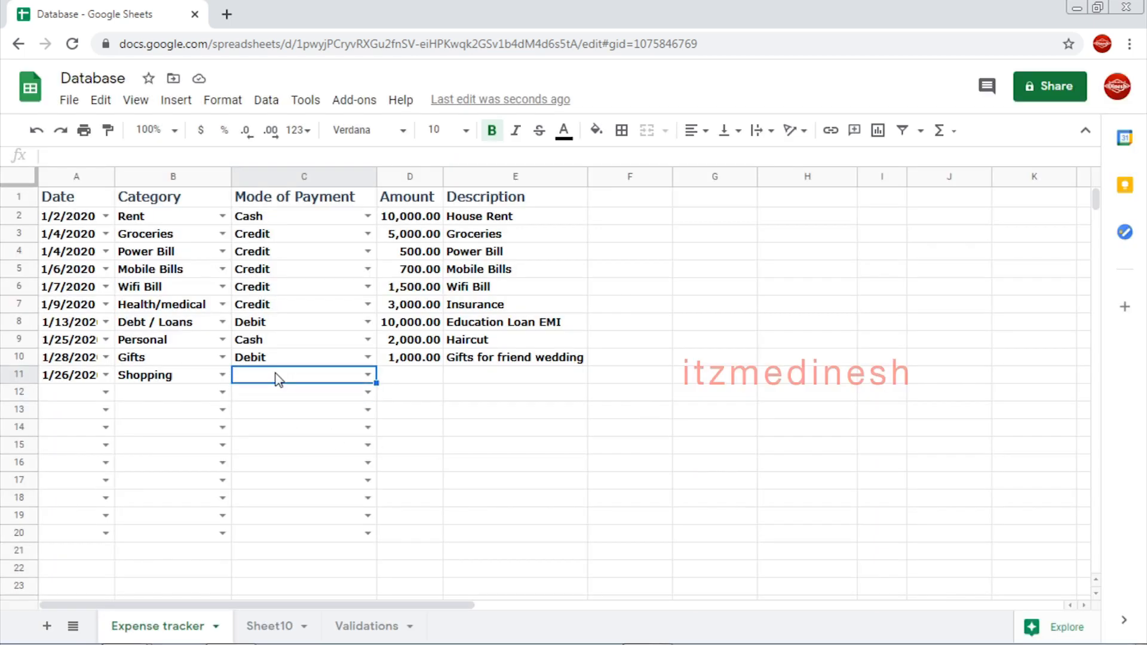
{"action": "left_click", "coordinate": [368, 375]}
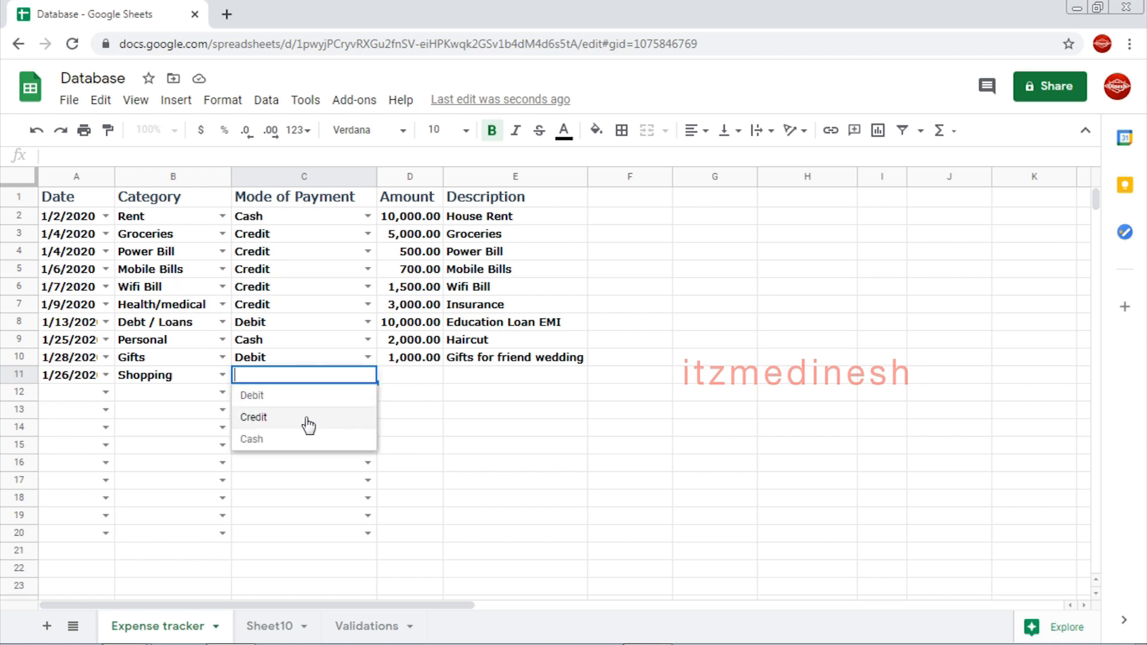
{"action": "left_click", "coordinate": [274, 439]}
Enter an amount of 500 and the description Shopping for the expense in row 11
{"action": "left_click", "coordinate": [410, 379]}
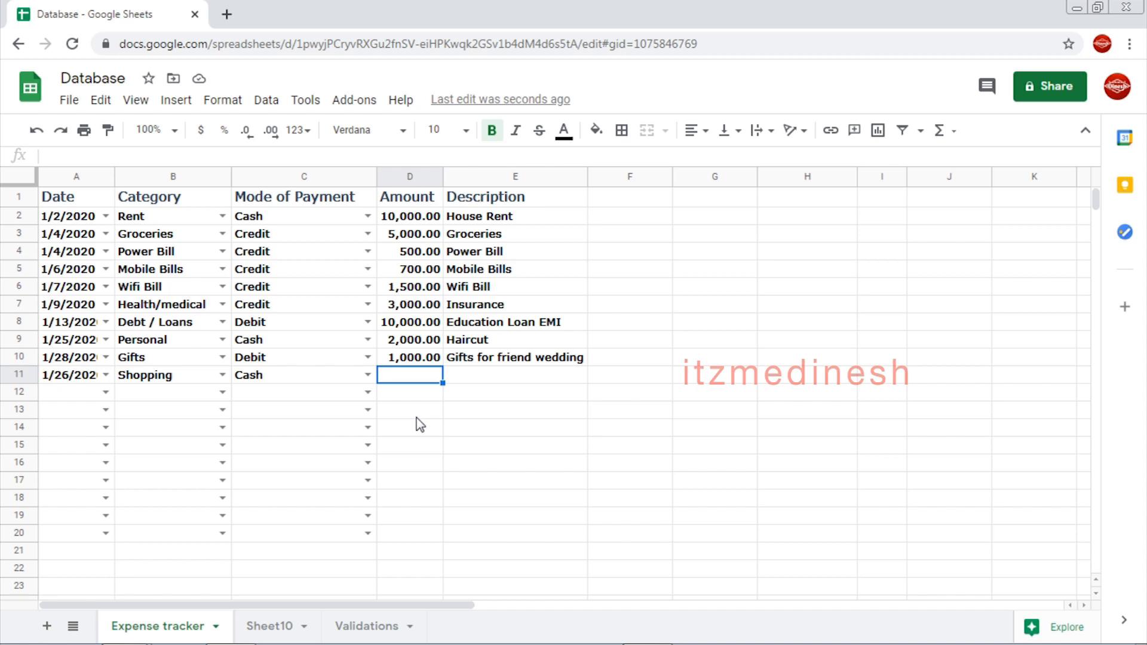
{"action": "type", "text": "500"}
{"action": "key", "text": "Tab"}
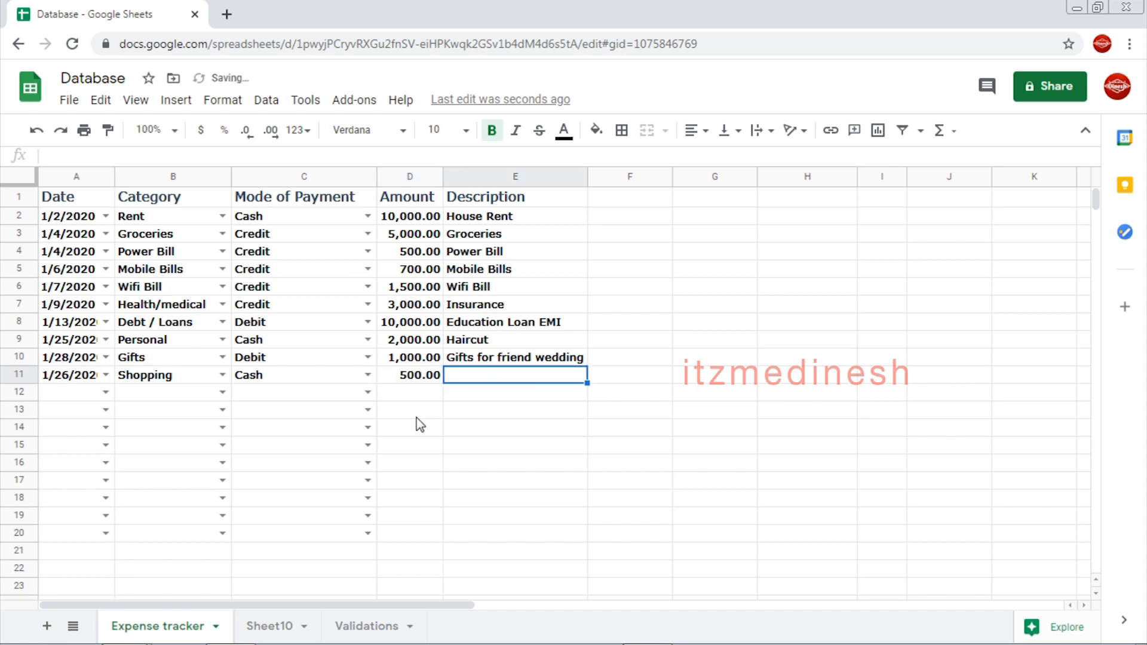
{"action": "type", "text": "Shopping"}
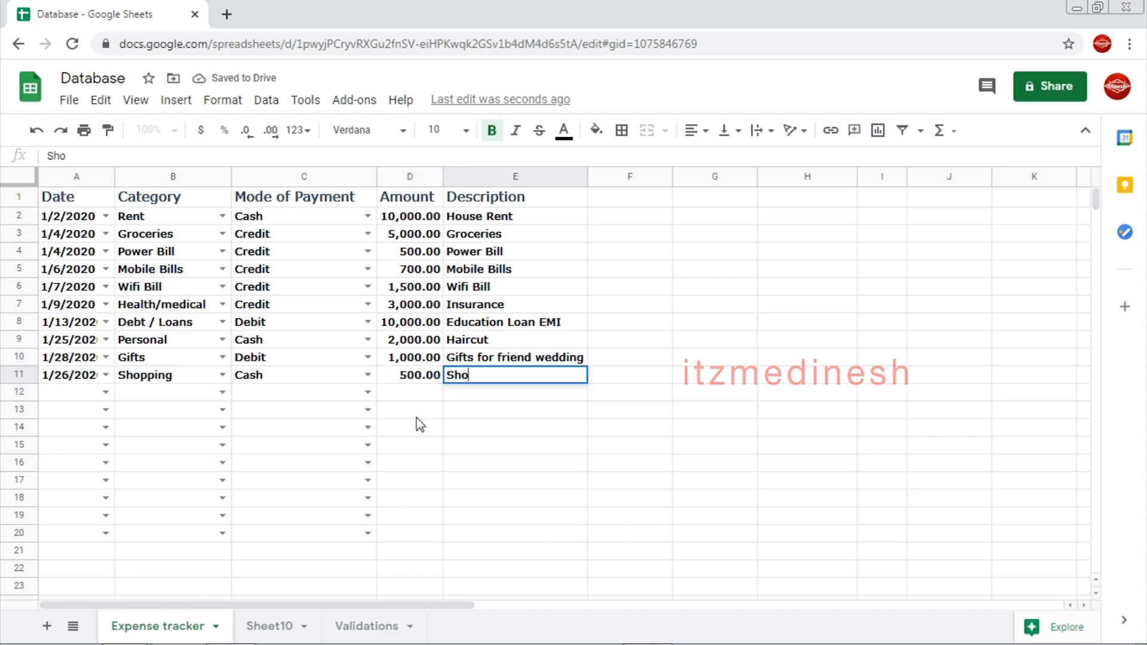
{"action": "key", "text": "Return"}
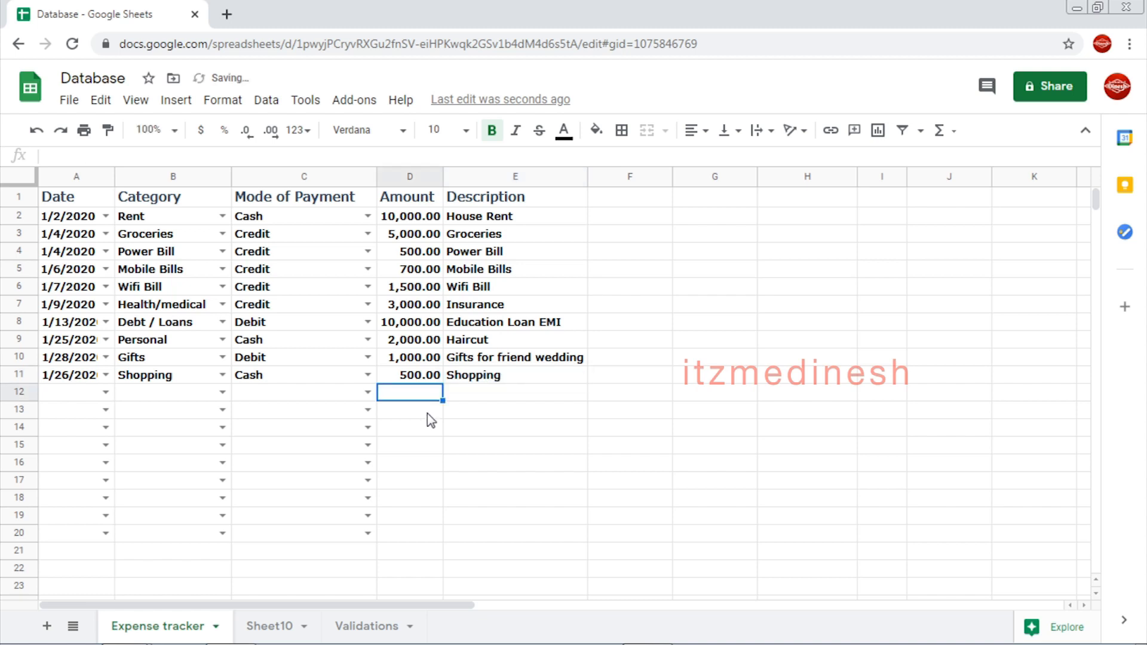
Review the conditions offered for Text criteria in the data validation of cell D12, without saving any change
{"action": "left_click", "coordinate": [263, 100]}
{"action": "left_click", "coordinate": [314, 306]}
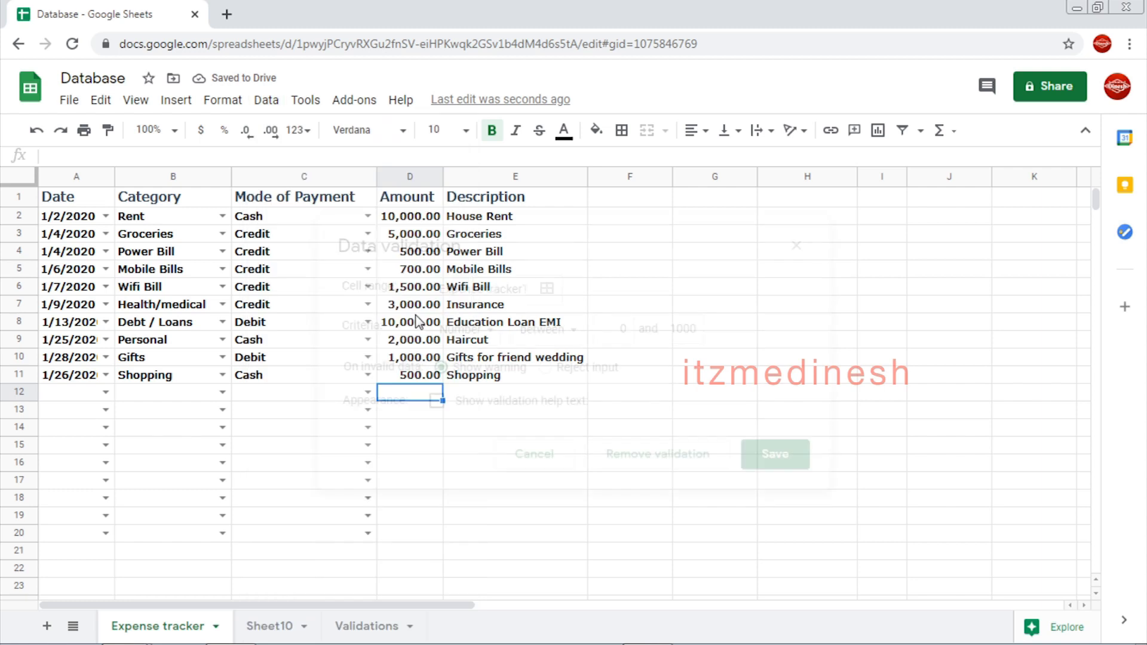
{"action": "left_click", "coordinate": [494, 330]}
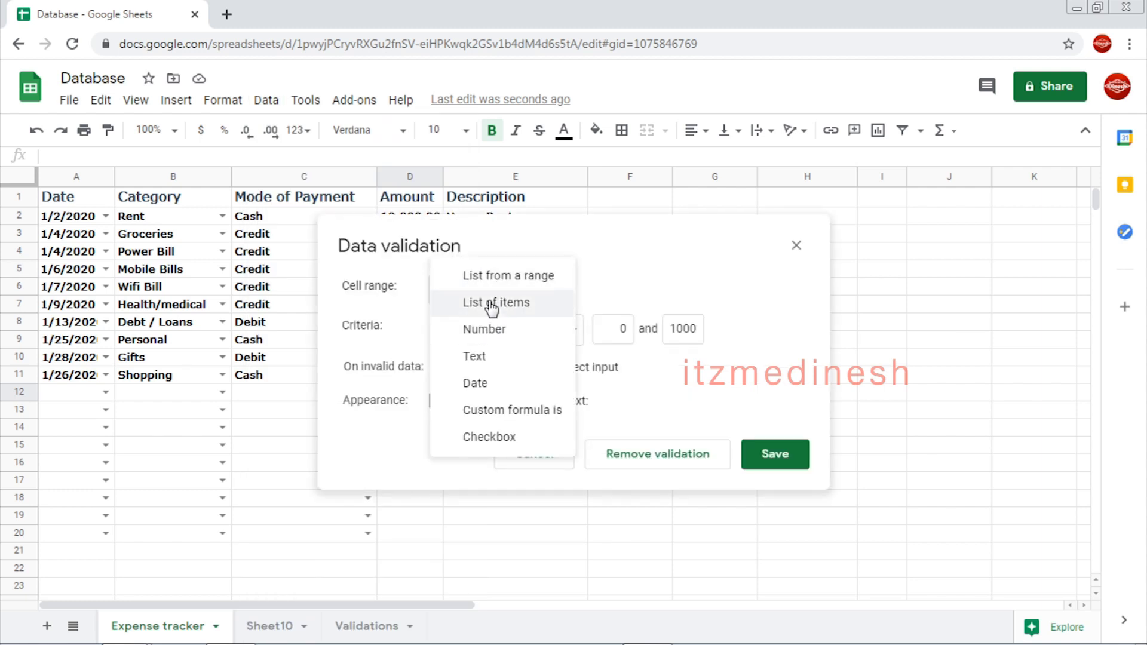
{"action": "left_click", "coordinate": [487, 358]}
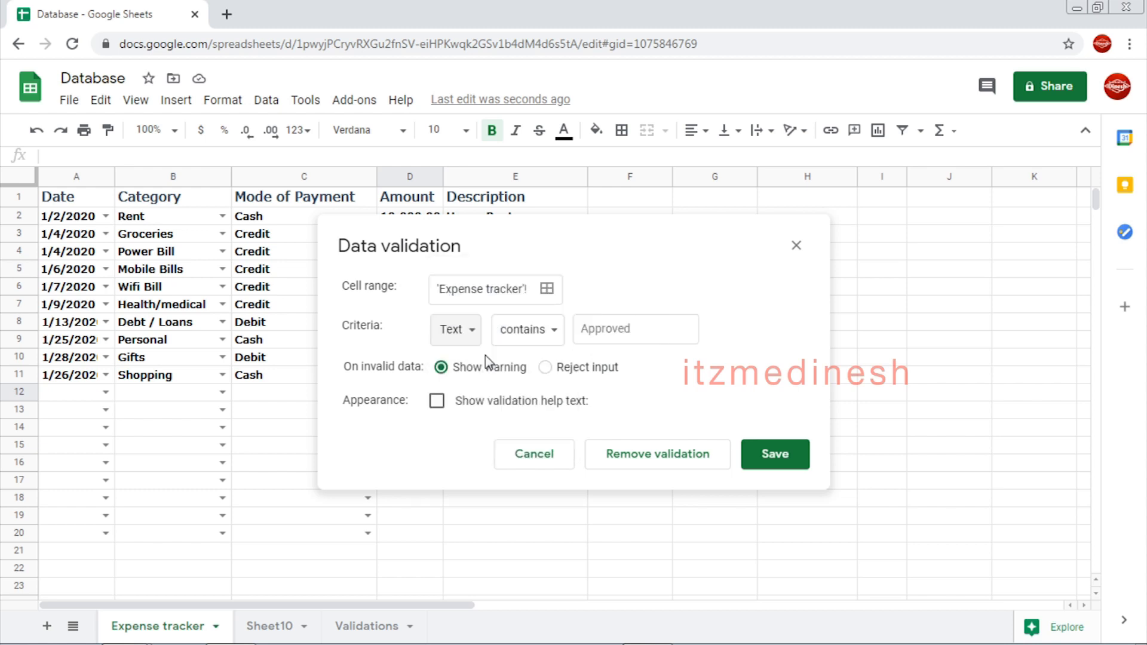
{"action": "left_click", "coordinate": [528, 334]}
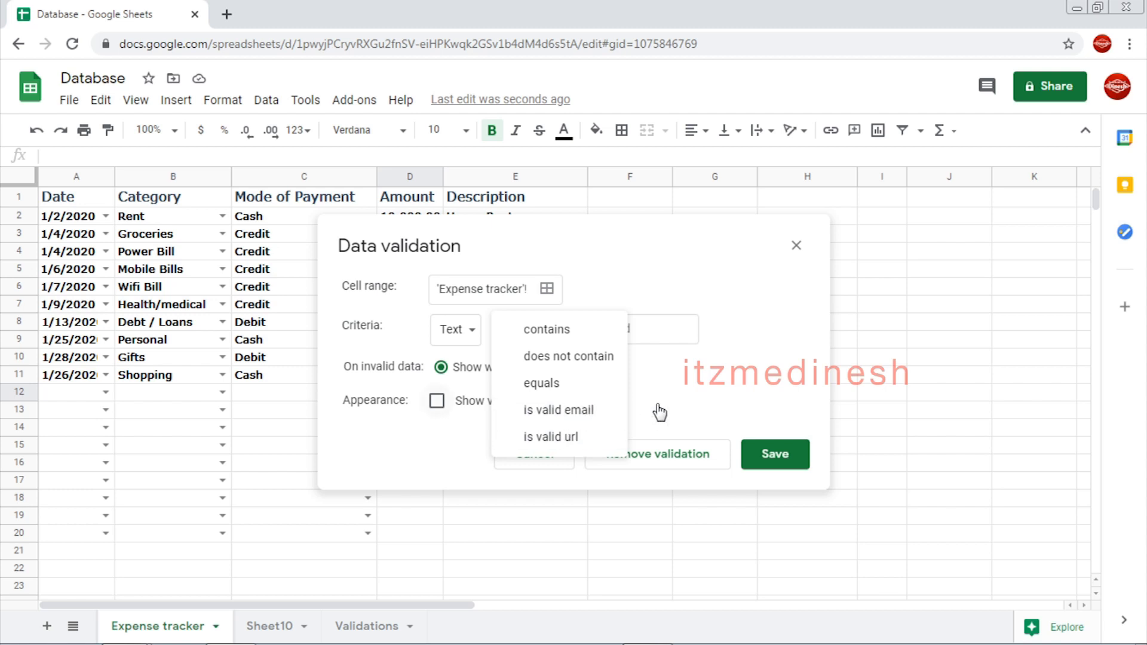
{"action": "left_click", "coordinate": [797, 246]}
Add data validation to cell H4 requiring text that is a valid email, rejecting invalid input and showing the help text "Enter a valid email"
{"action": "left_click", "coordinate": [776, 251]}
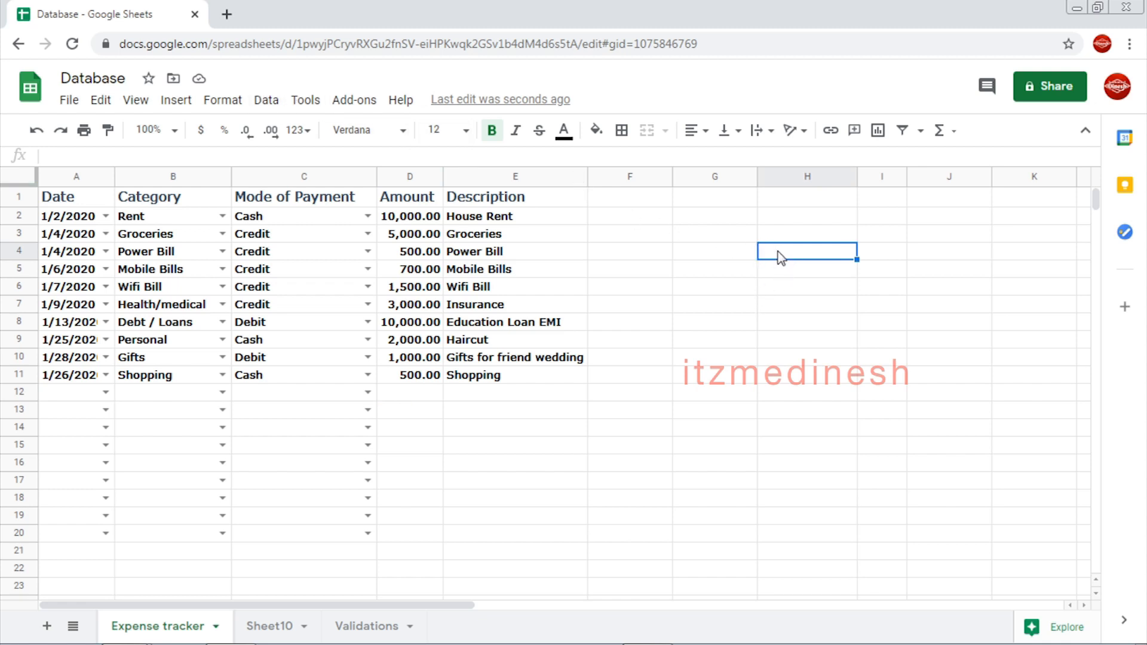
{"action": "right_click", "coordinate": [778, 257]}
{"action": "scroll", "coordinate": [845, 525], "scroll_direction": "down", "scroll_amount": 2}
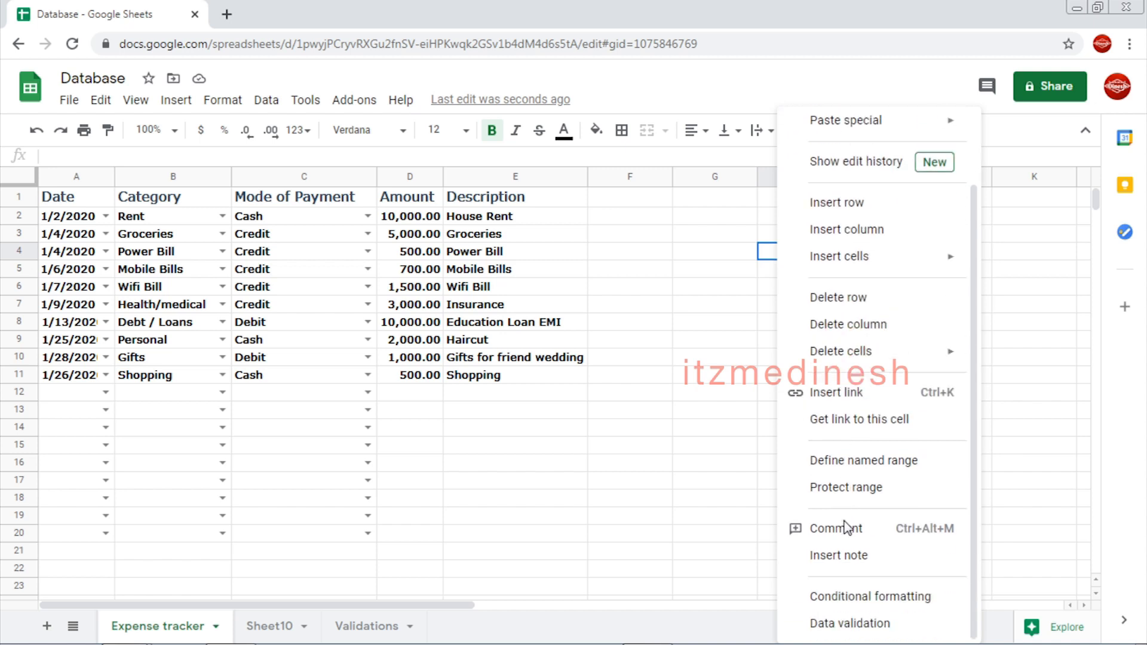
{"action": "left_click", "coordinate": [844, 625]}
{"action": "left_click", "coordinate": [528, 316]}
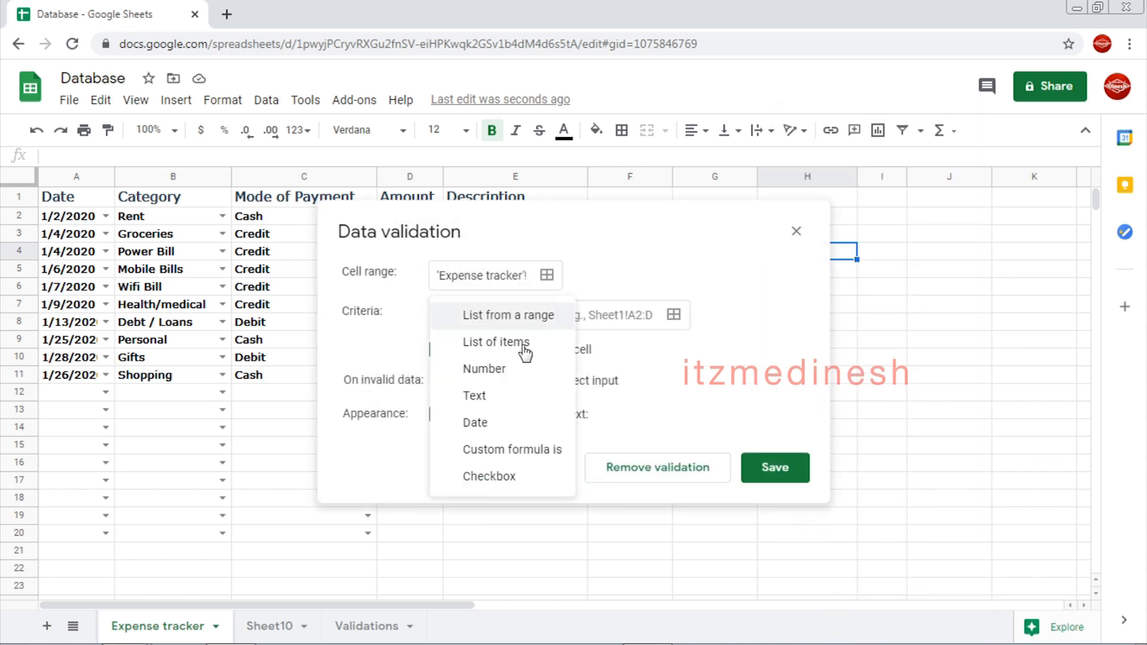
{"action": "left_click", "coordinate": [500, 397]}
{"action": "left_click", "coordinate": [537, 315]}
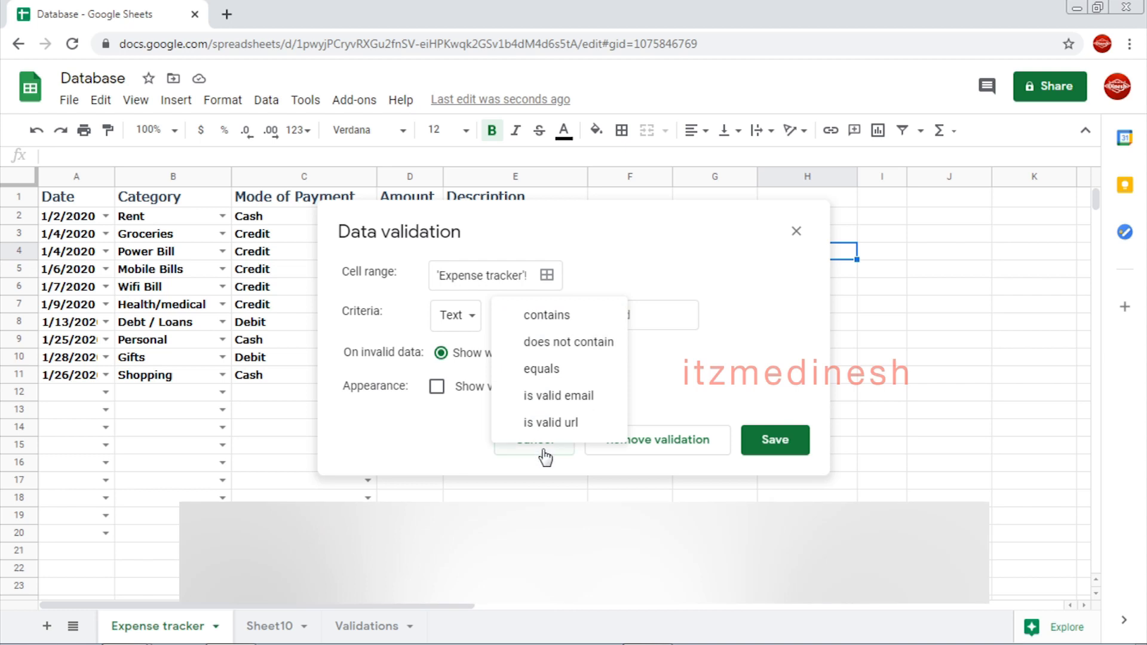
{"action": "left_click", "coordinate": [559, 397]}
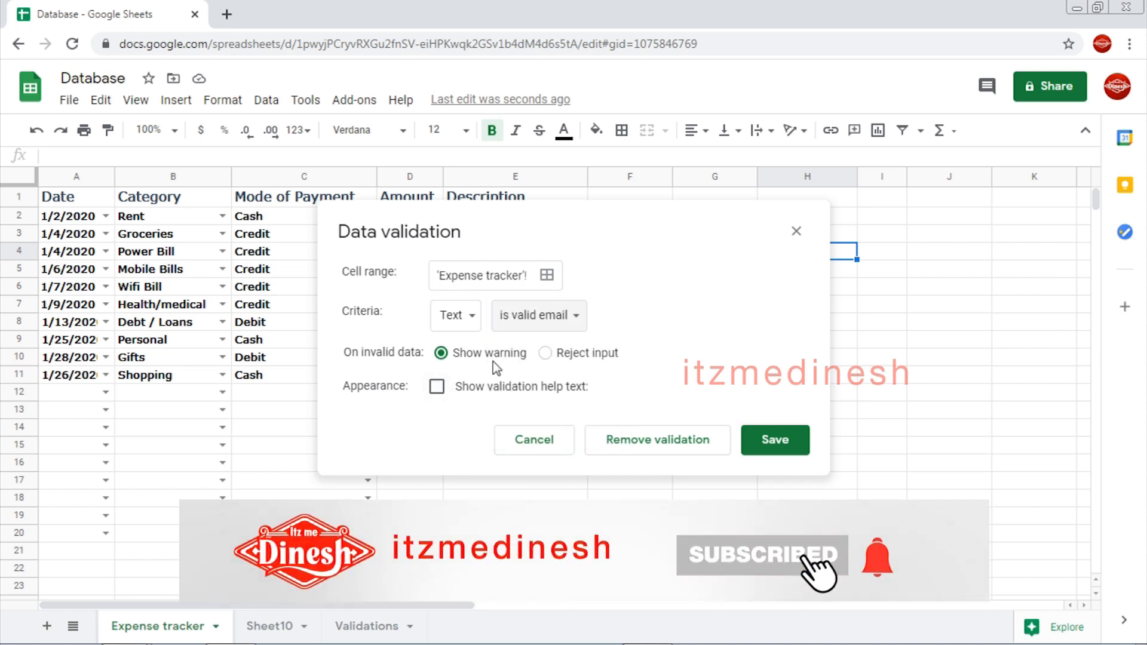
{"action": "left_click", "coordinate": [544, 354]}
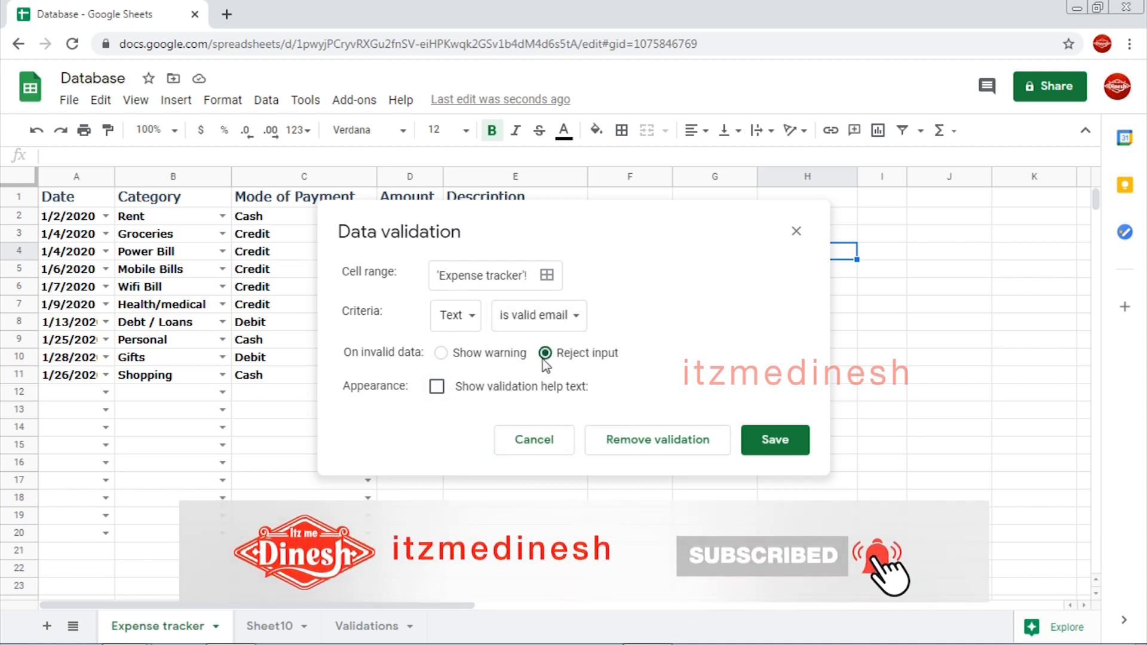
{"action": "left_click", "coordinate": [449, 393]}
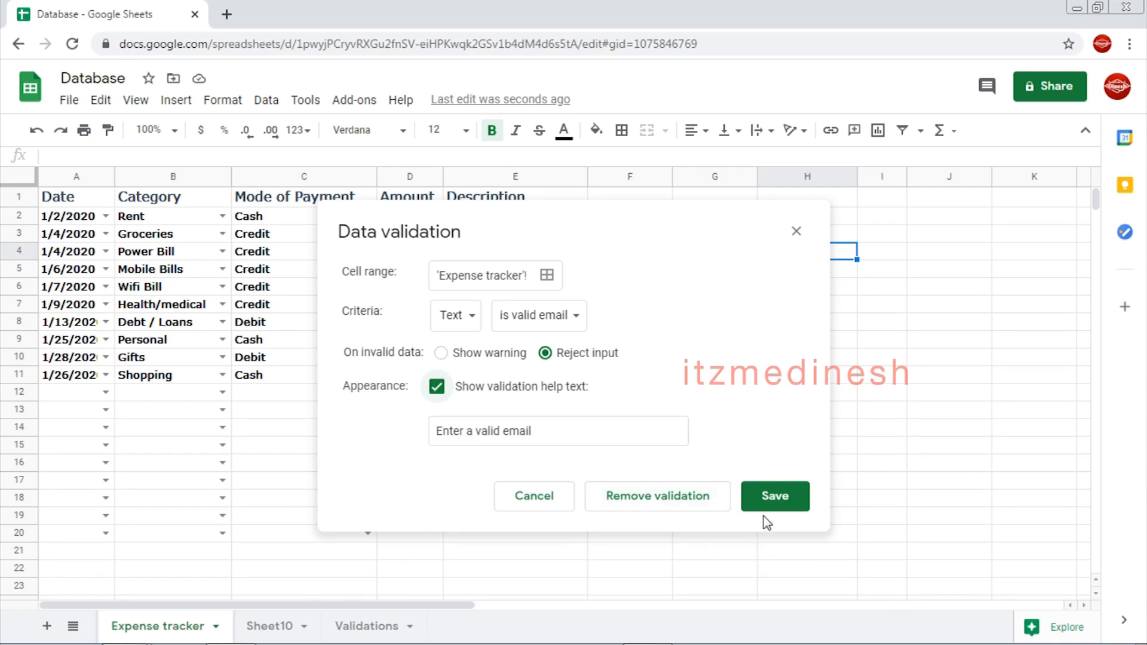
{"action": "left_click", "coordinate": [781, 501]}
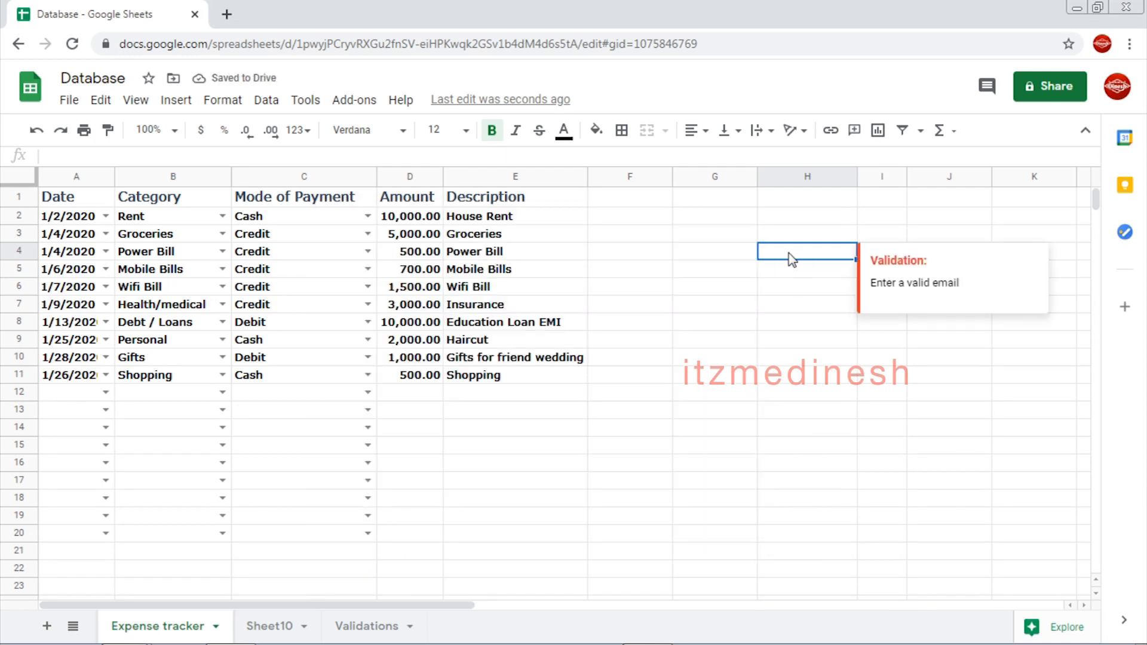
Enter a complete sample e-mail address in cell H4 to test the email validation
{"action": "type", "text": "1"}
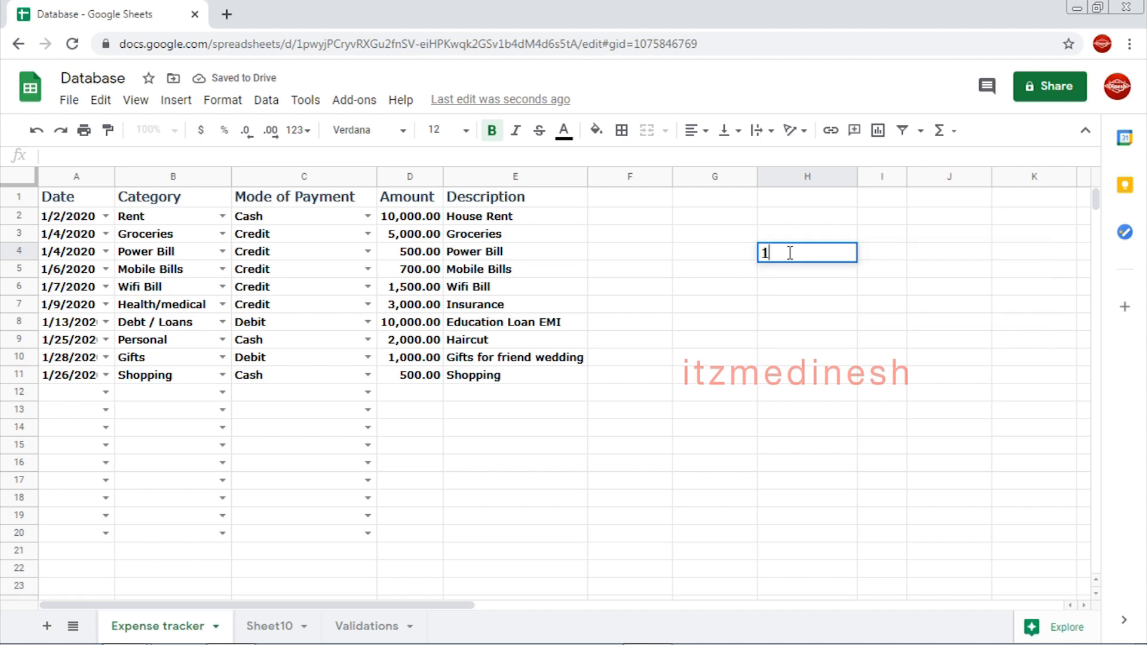
{"action": "type", "text": "23@"}
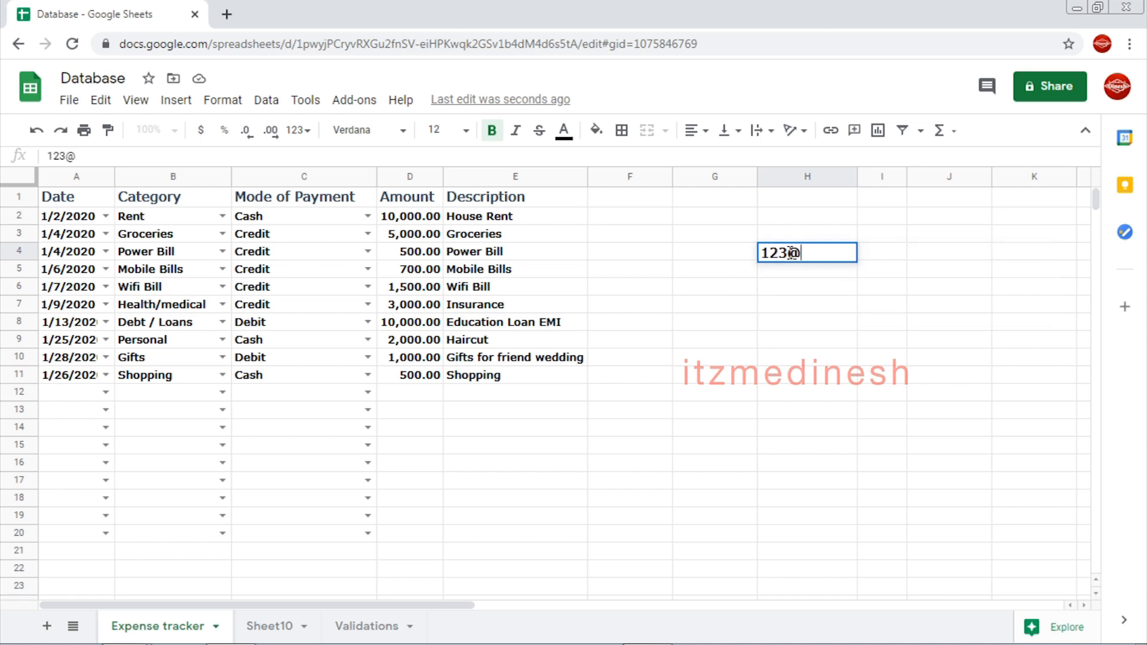
{"action": "type", "text": "xyz.com"}
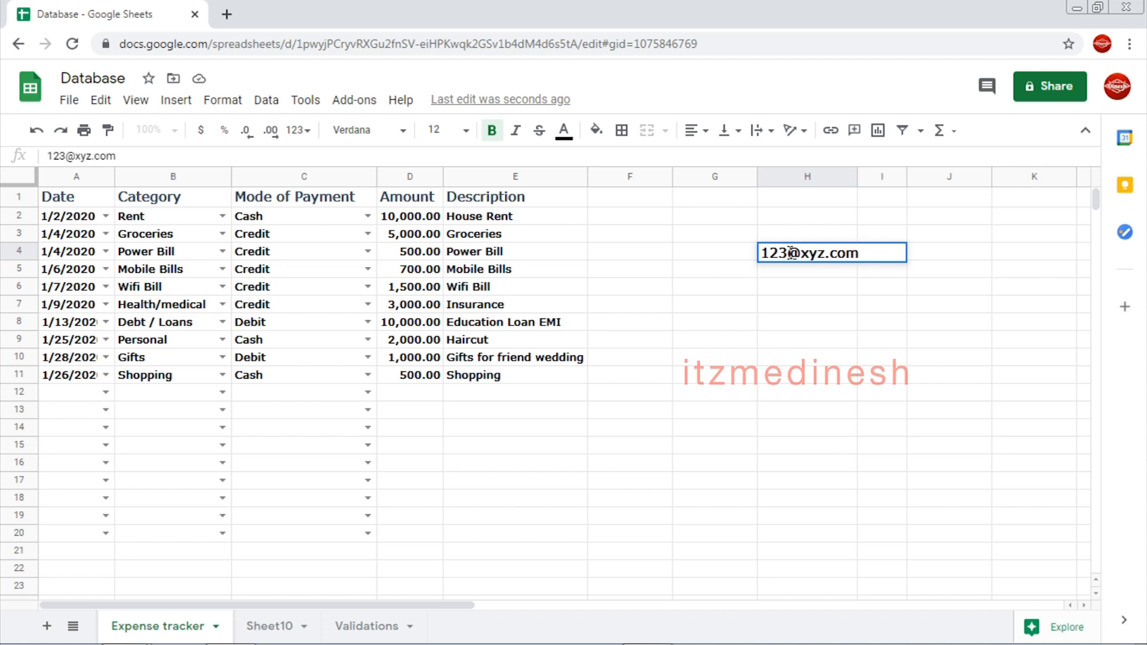
{"action": "key", "text": "Return"}
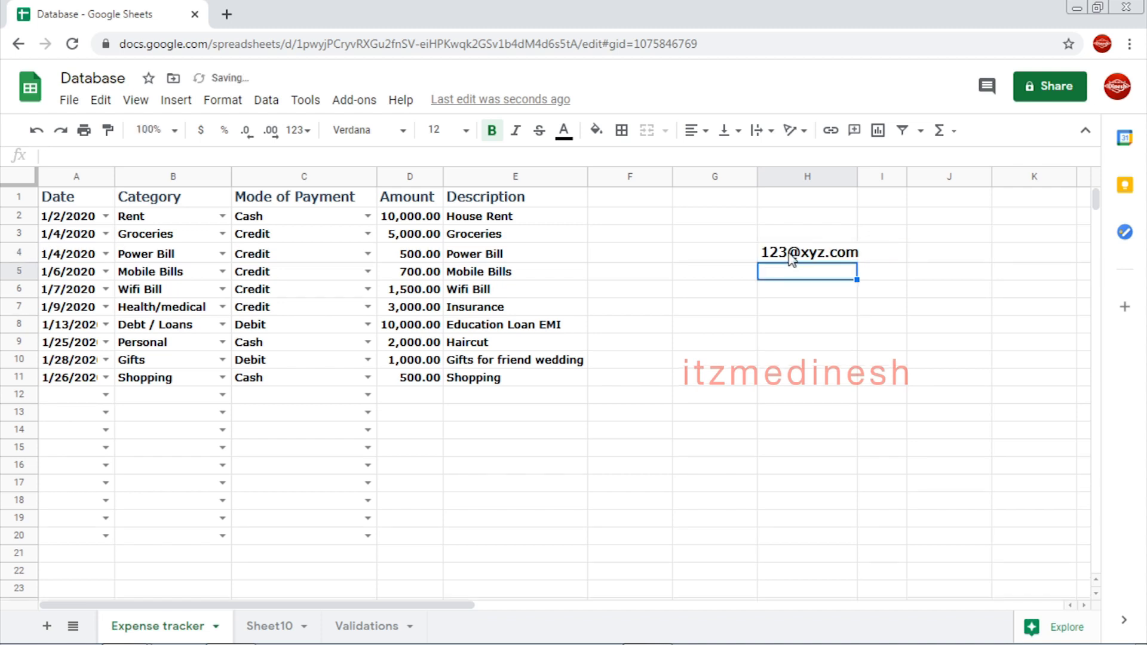
Widen column H to fit the sample e-mail address and clear it from cell H4
{"action": "left_click", "coordinate": [823, 258]}
{"action": "left_click_drag", "start_coordinate": [856, 175], "coordinate": [895, 174]}
{"action": "mouse_move", "coordinate": [824, 265]}
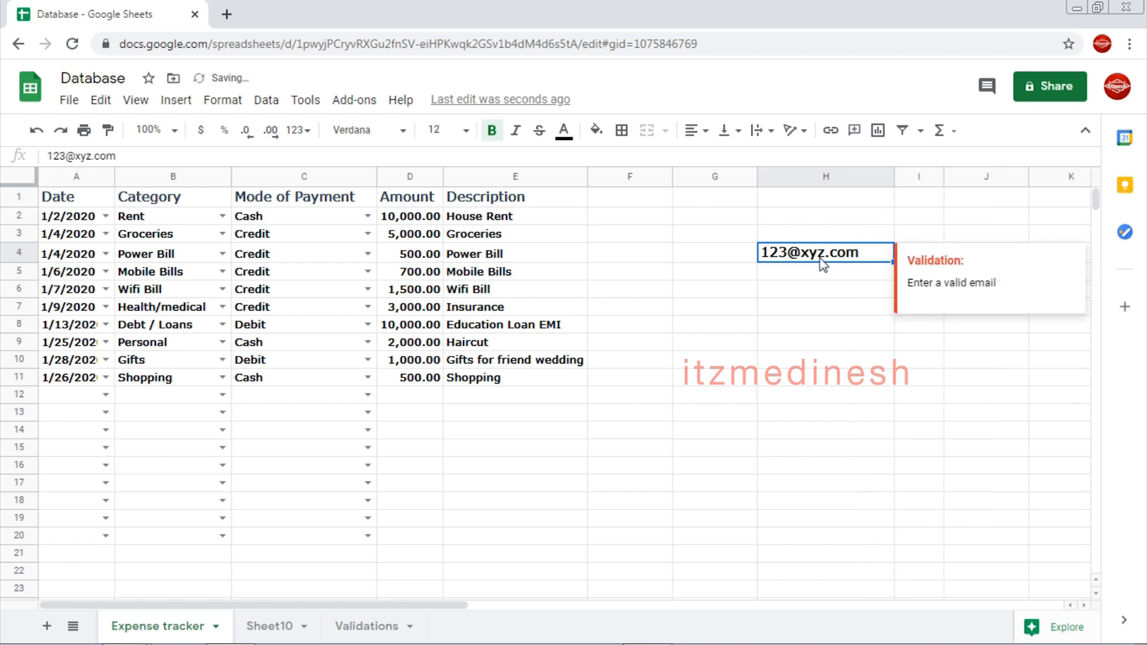
{"action": "key", "text": "Delete"}
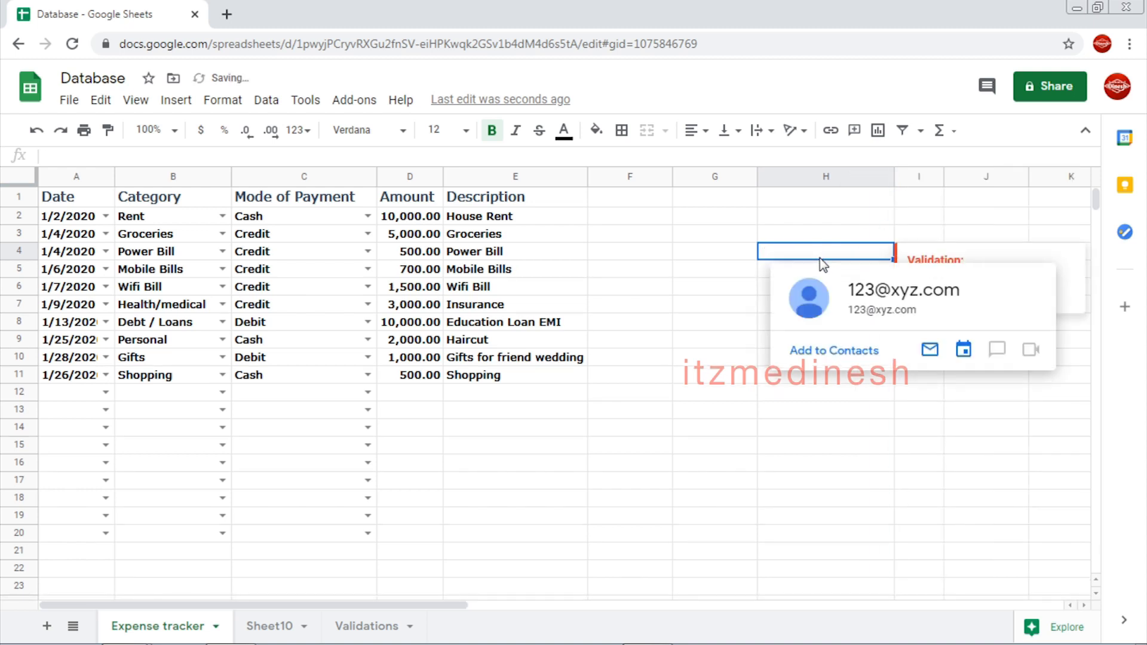
Try to enter the incomplete address 123@ in cell H4 to test the email validation, and dismiss the resulting message
{"action": "type", "text": "123@"}
{"action": "key", "text": "Return"}
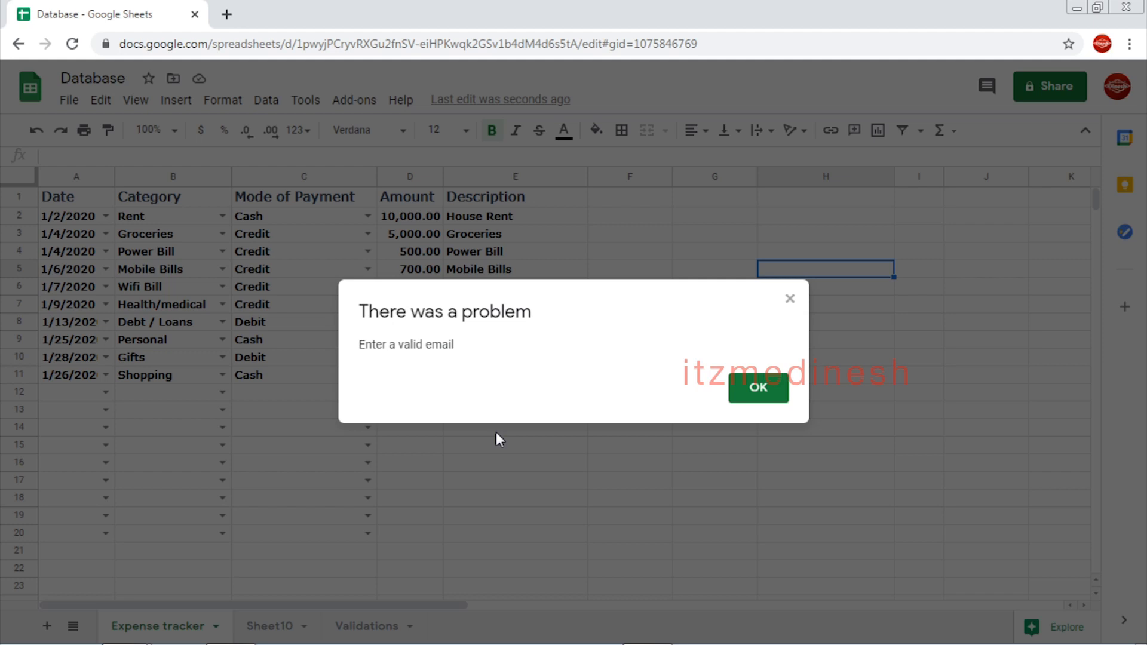
{"action": "left_click", "coordinate": [757, 394]}
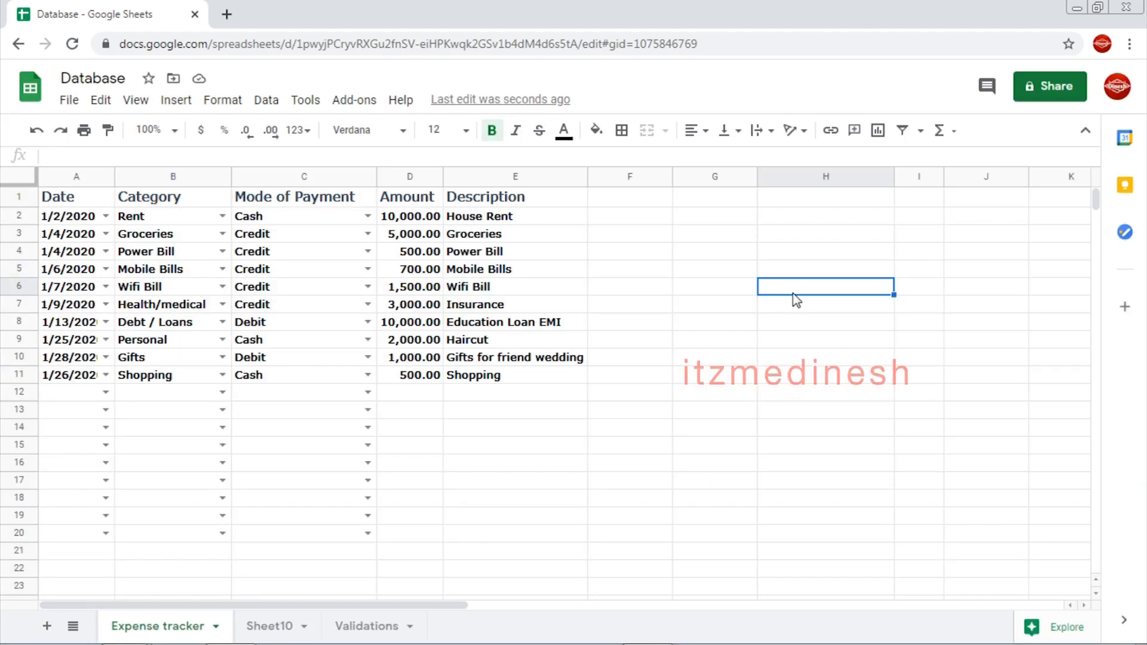
Try to enter the incomplete address 123@xyz. in cell H6 to test the email validation, and dismiss the resulting message
{"action": "type", "text": "123@"}
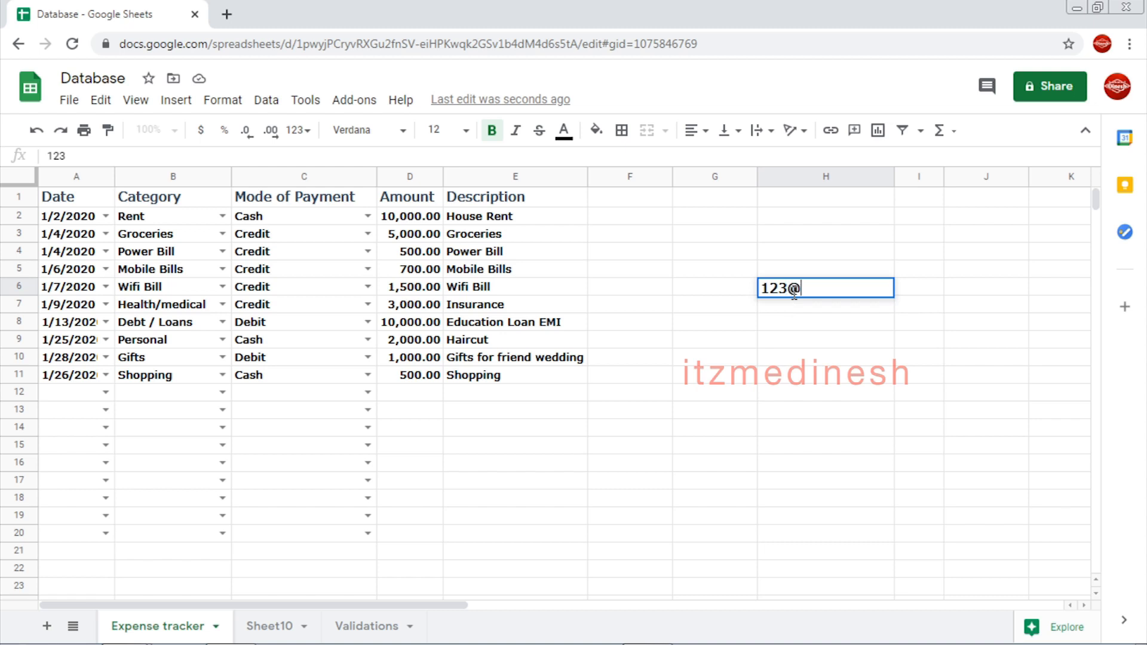
{"action": "type", "text": "xyz."}
{"action": "key", "text": "Return"}
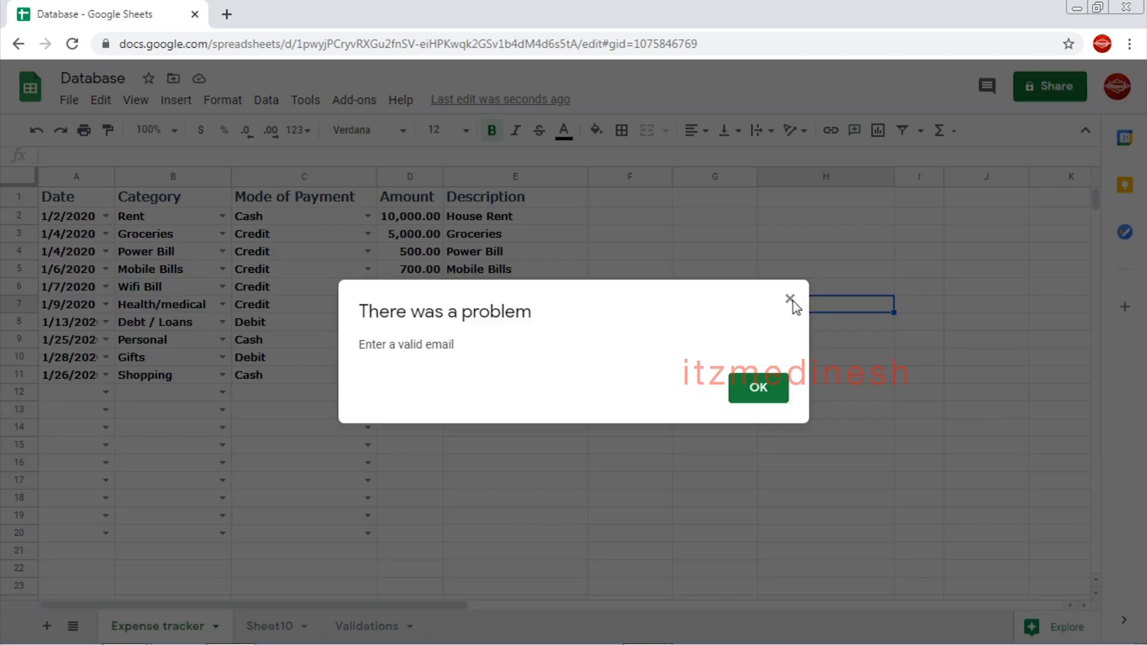
{"action": "left_click", "coordinate": [759, 390]}
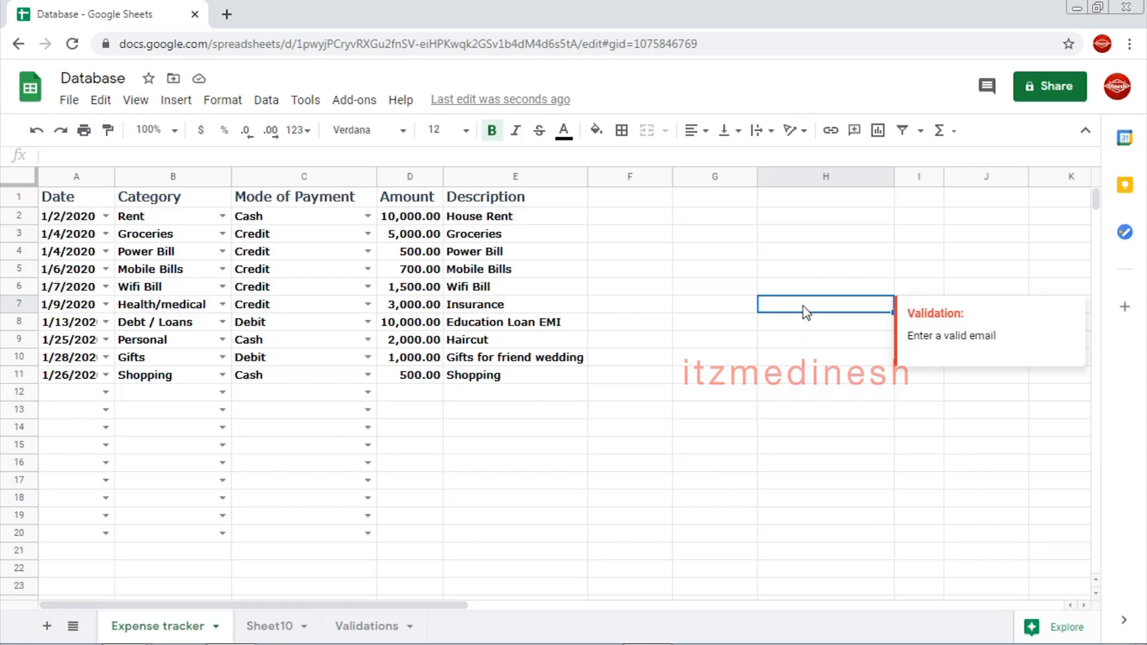
Try to enter a sample e-mail address ending in .zz in cell H7, and dismiss the resulting message
{"action": "type", "text": "12"}
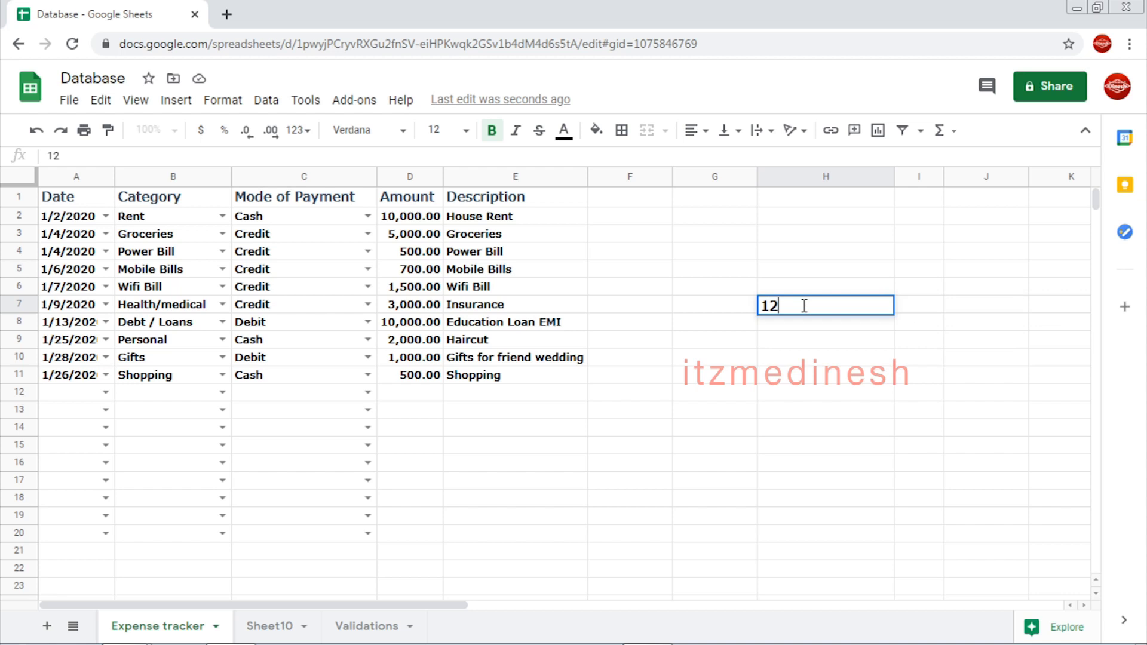
{"action": "type", "text": "3@xyz.zz"}
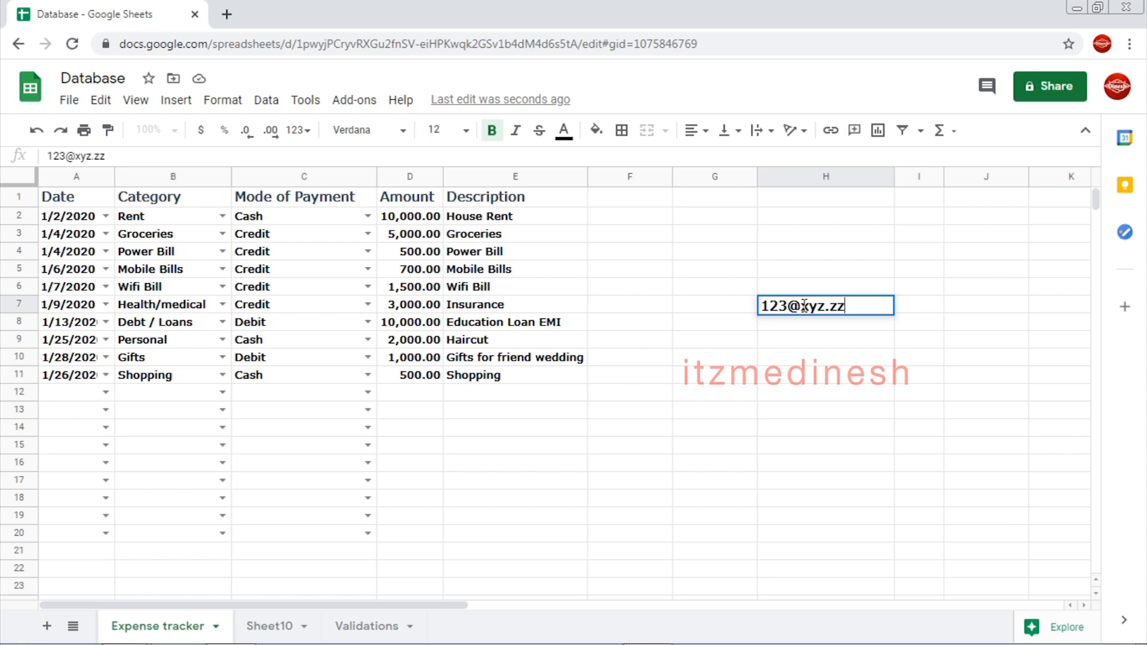
{"action": "key", "text": "Return"}
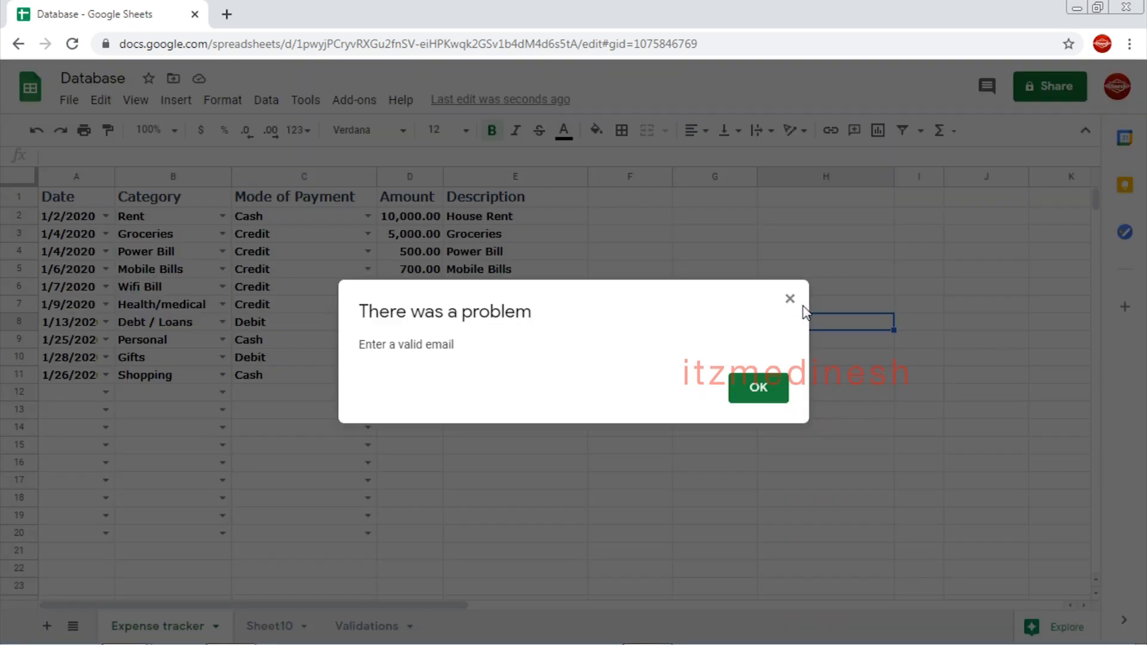
{"action": "left_click", "coordinate": [751, 400]}
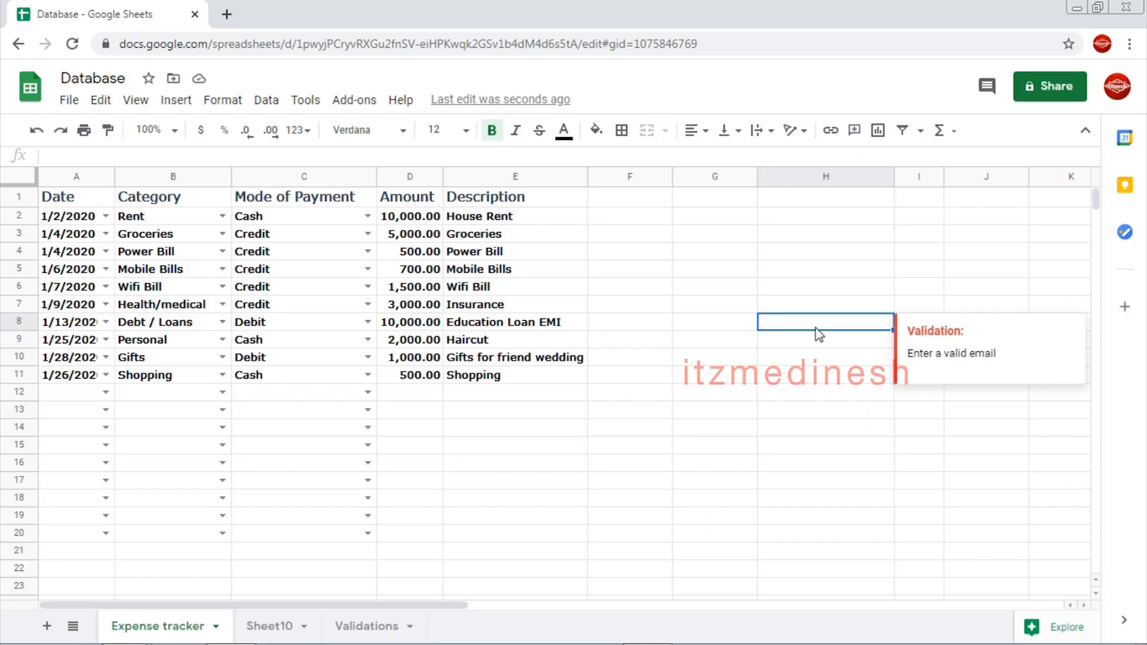
Enter a sample e-mail address ending in .co in cell H8 to test the email validation
{"action": "type", "text": "123"}
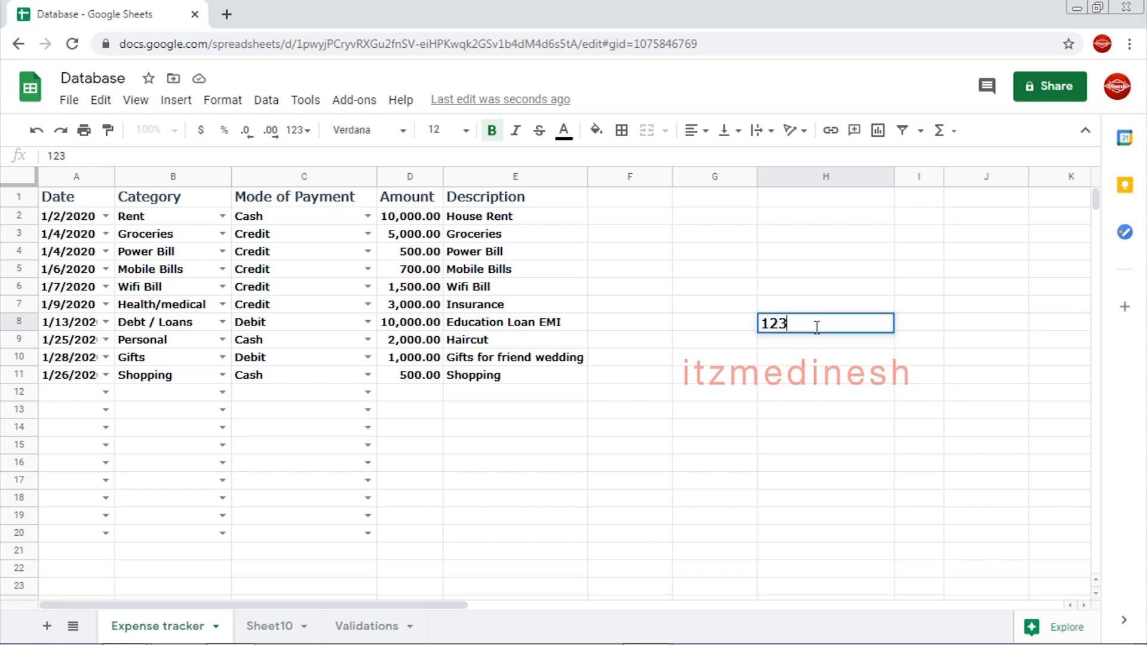
{"action": "type", "text": "@xyz.com"}
{"action": "key", "text": "BackSpace"}
{"action": "key", "text": "Return"}
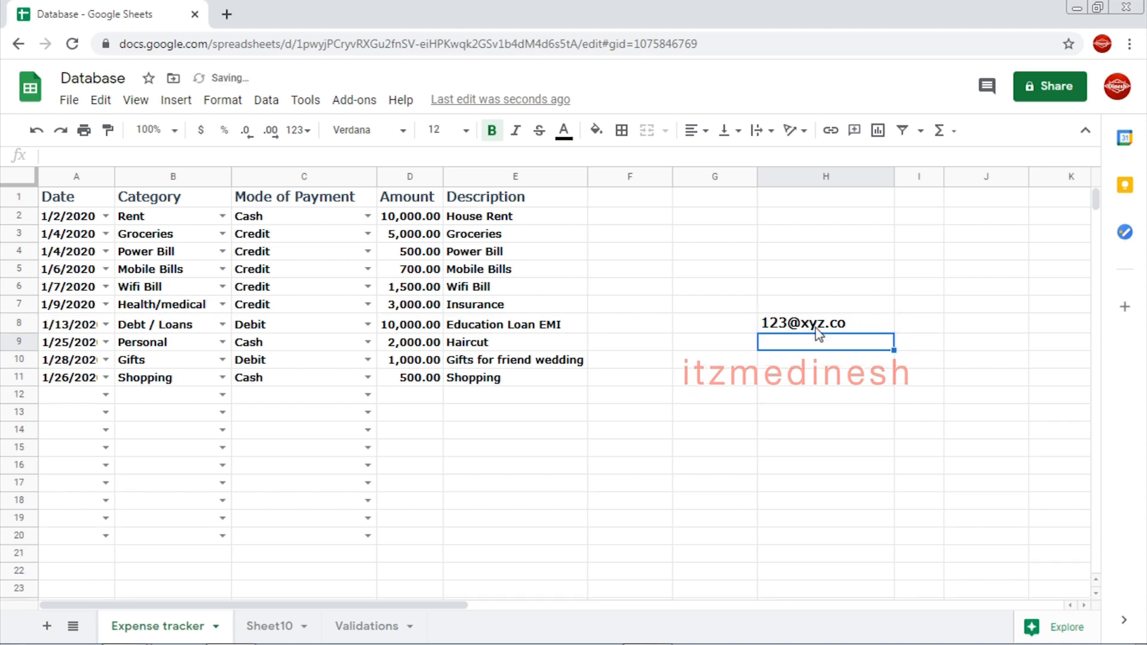
Extend the sample e-mail address in cell H8 with .in to test a two-part domain ending
{"action": "left_click", "coordinate": [816, 329]}
{"action": "double_click", "coordinate": [817, 328]}
{"action": "type", "text": ".in"}
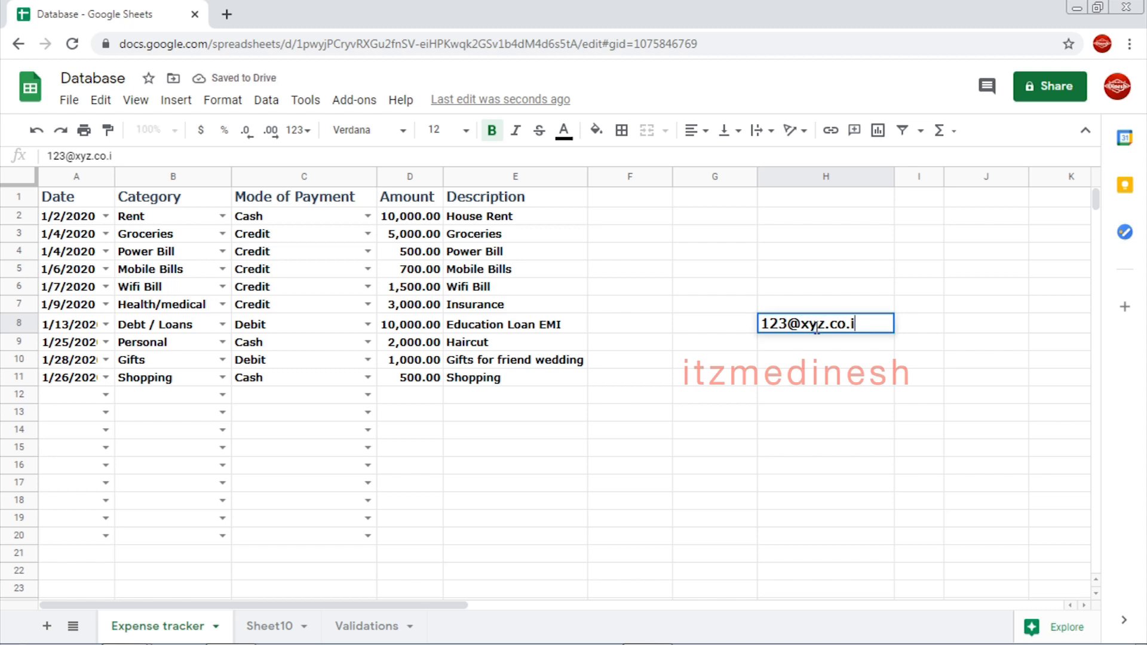
{"action": "key", "text": "Return"}
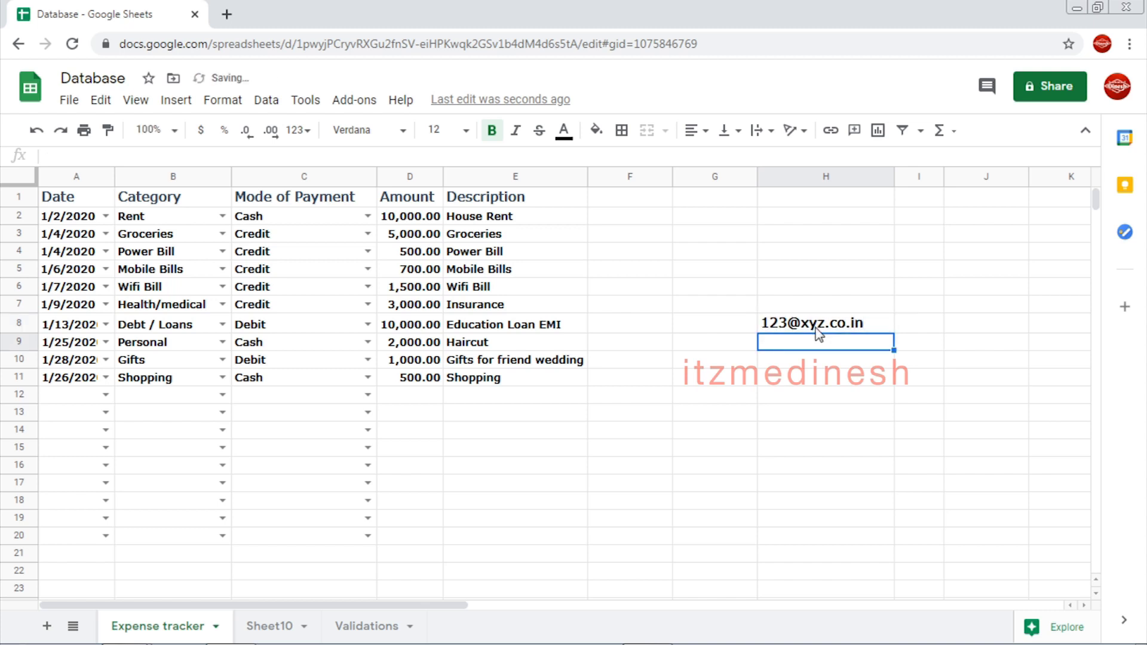
Try to change the domain ending of the address in cell H8 to .l, dismiss the message and clear the cell
{"action": "left_click", "coordinate": [817, 327]}
{"action": "double_click", "coordinate": [817, 328]}
{"action": "key", "text": "BackSpace"}
{"action": "key", "text": "BackSpace"}
{"action": "key", "text": "BackSpace"}
{"action": "key", "text": "BackSpace"}
{"action": "key", "text": "BackSpace"}
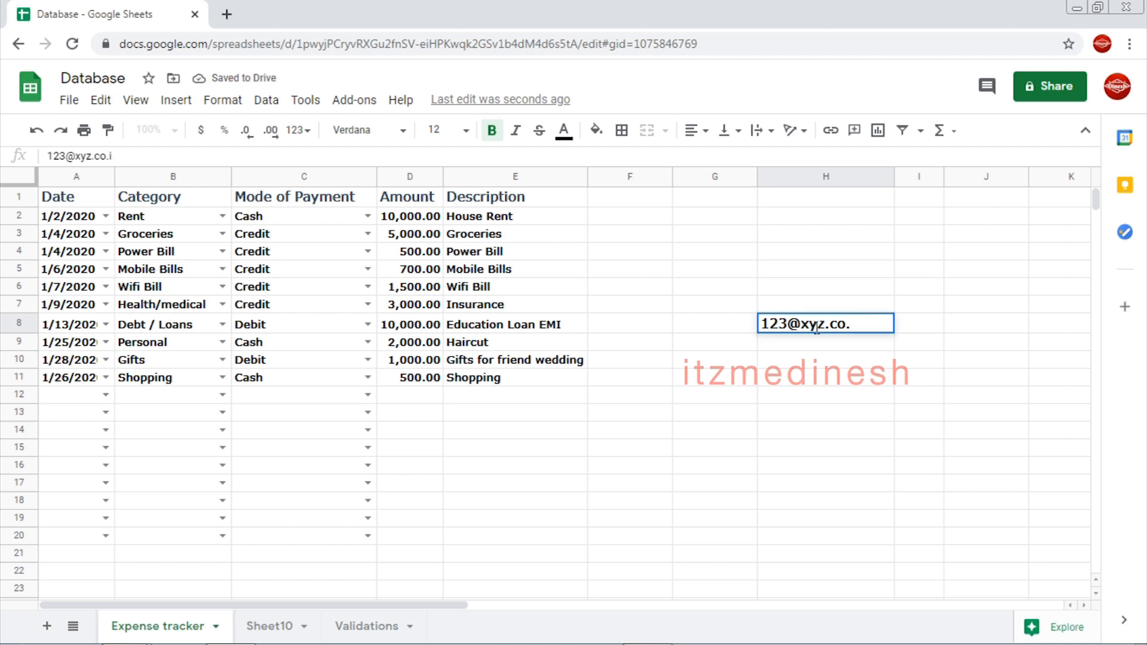
{"action": "type", "text": "l"}
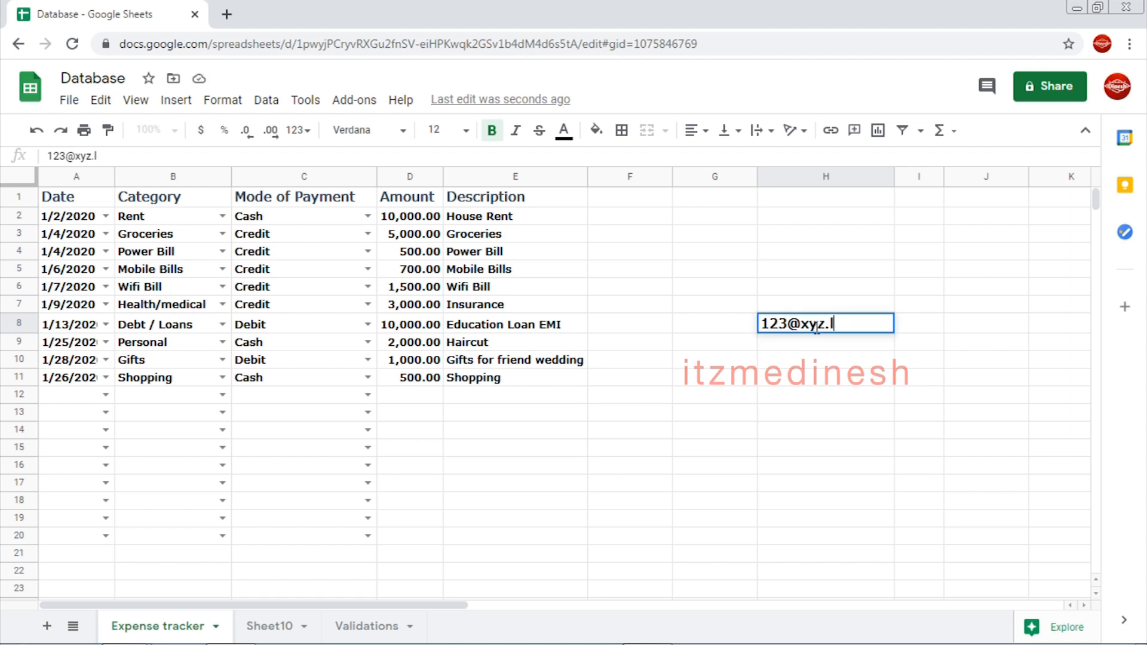
{"action": "key", "text": "Return"}
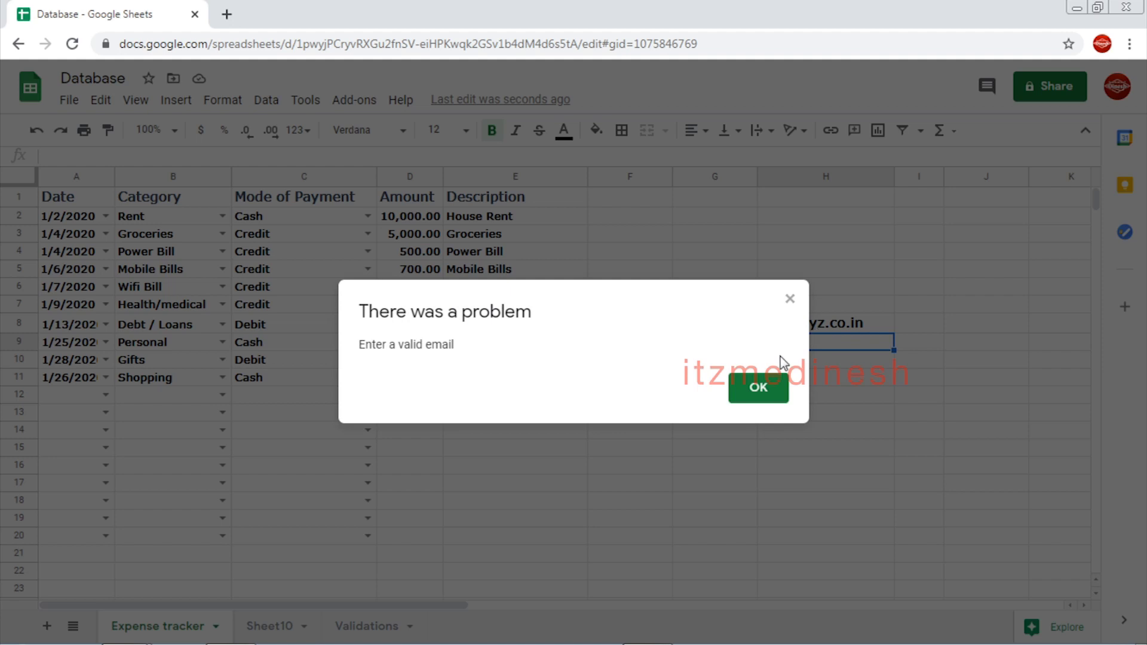
{"action": "left_click", "coordinate": [758, 392]}
{"action": "left_click", "coordinate": [806, 326]}
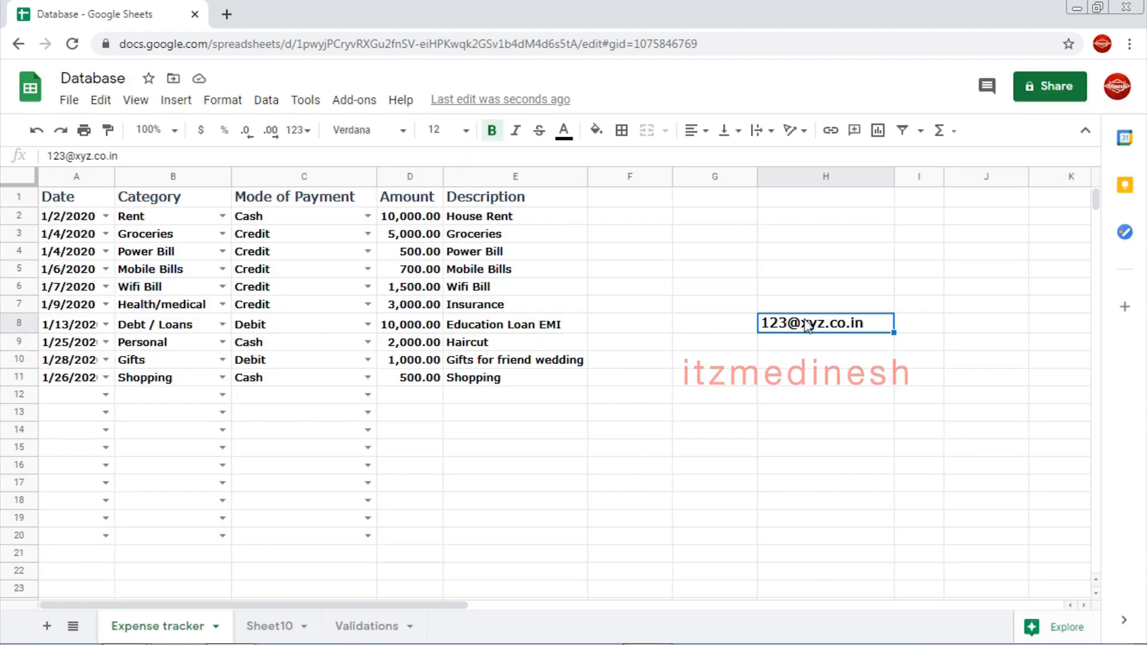
{"action": "key", "text": "Delete"}
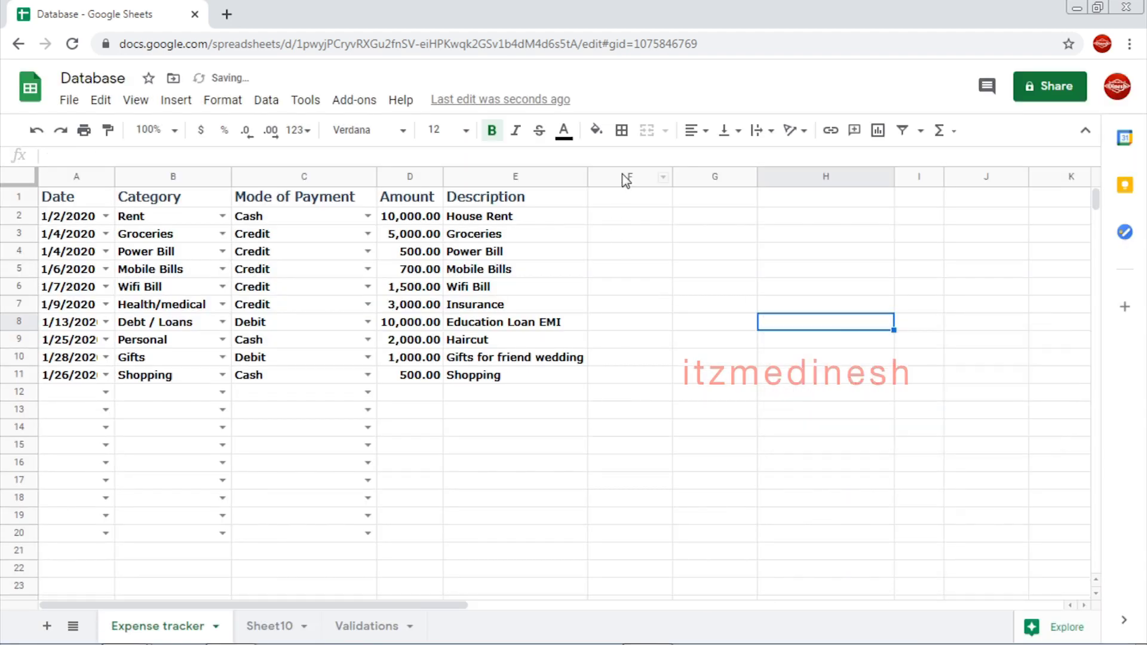
Open data validation for the range F1:F15 and examine the conditions offered for the Date criterion
{"action": "left_click", "coordinate": [623, 175]}
{"action": "left_click_drag", "start_coordinate": [614, 201], "coordinate": [613, 450]}
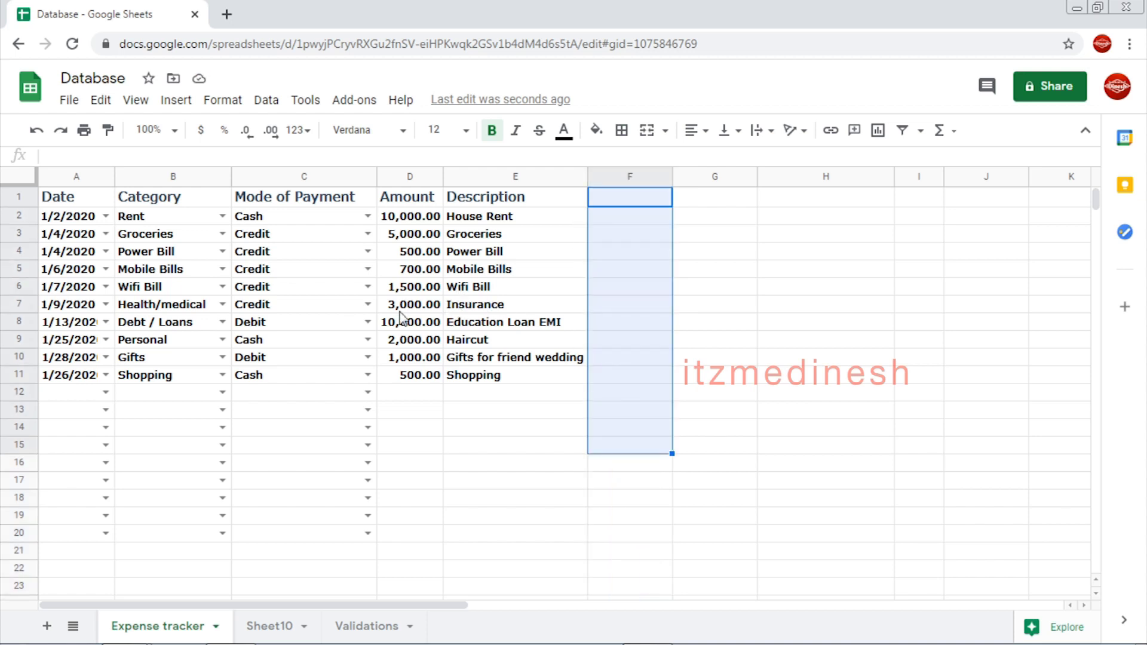
{"action": "left_click", "coordinate": [267, 100]}
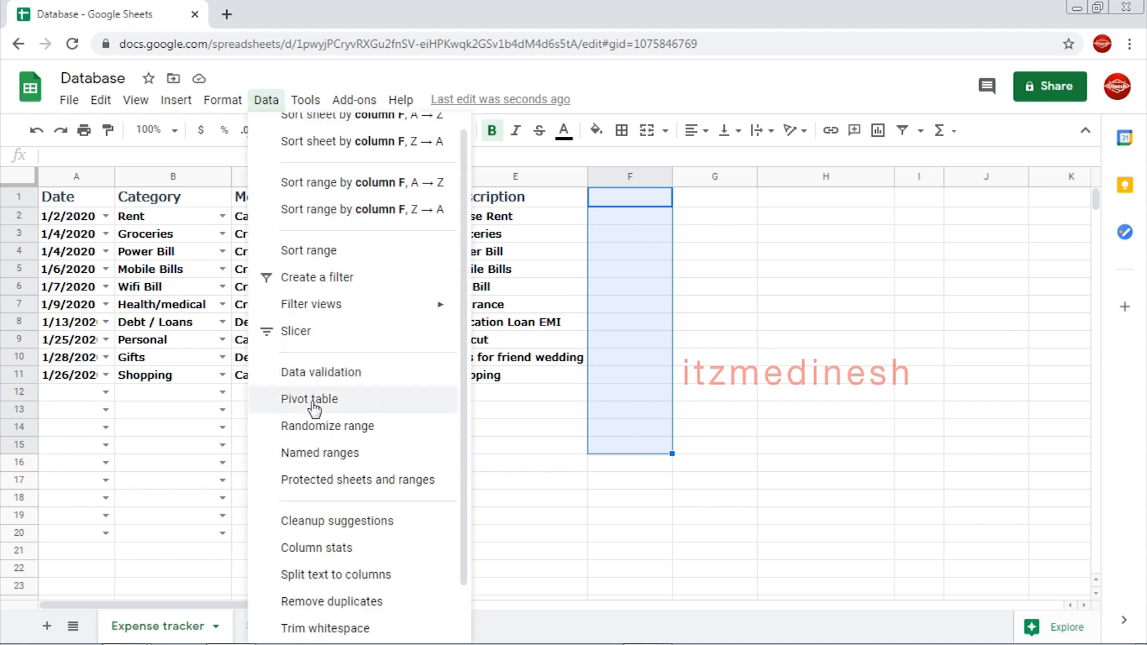
{"action": "scroll", "coordinate": [289, 463], "scroll_direction": "down", "scroll_amount": 1}
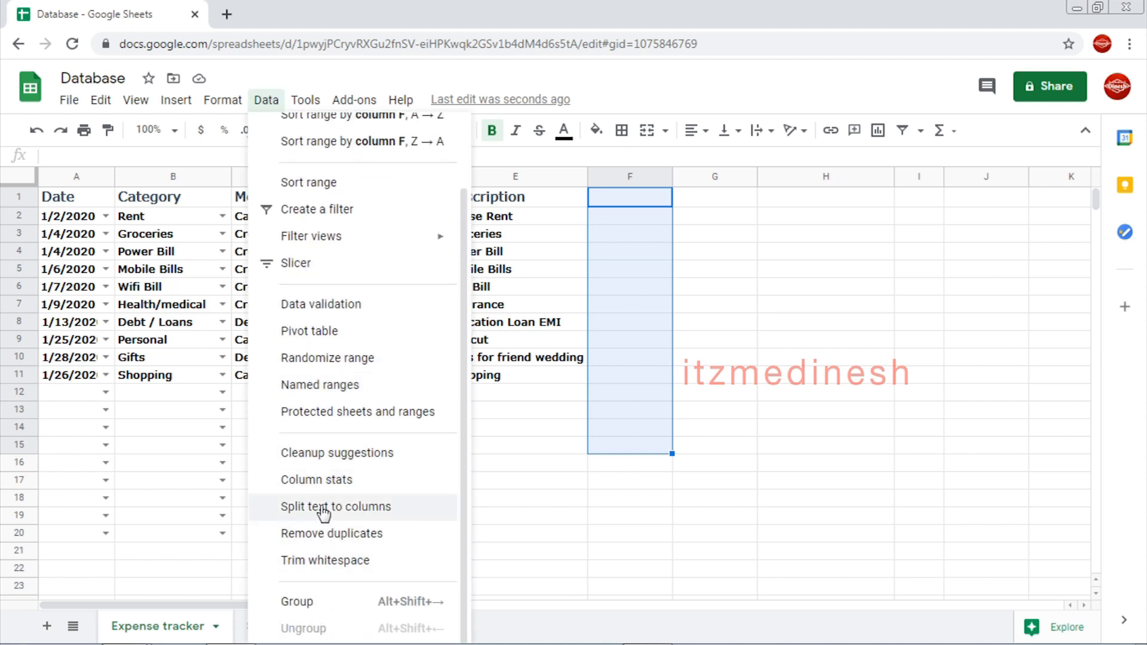
{"action": "left_click", "coordinate": [318, 306]}
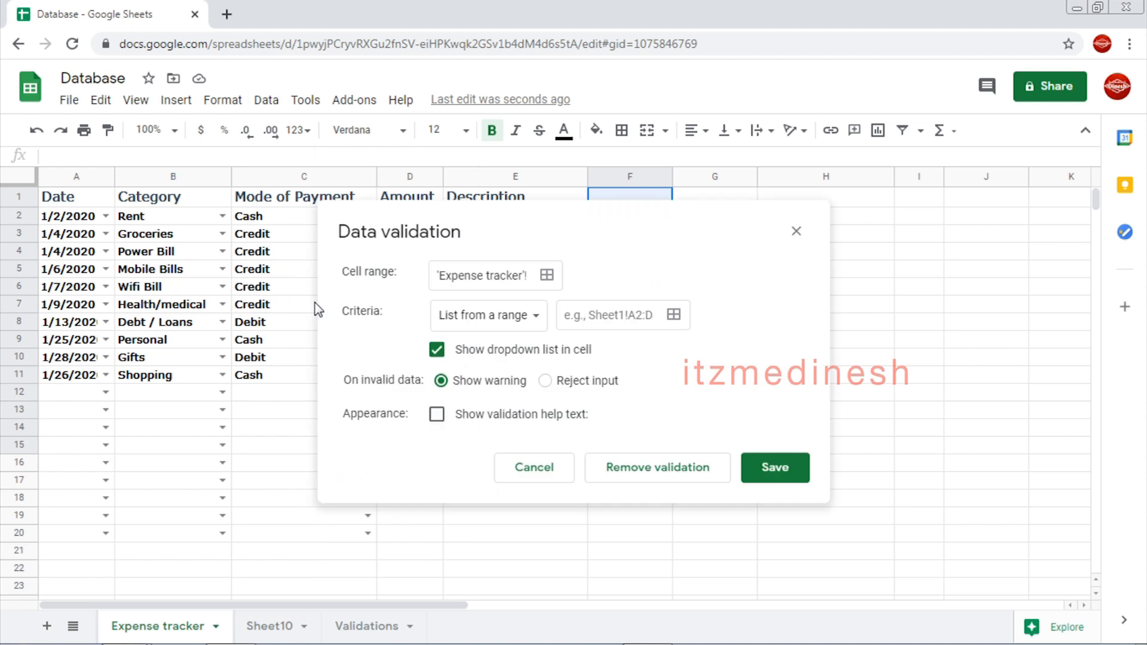
{"action": "left_click", "coordinate": [487, 314]}
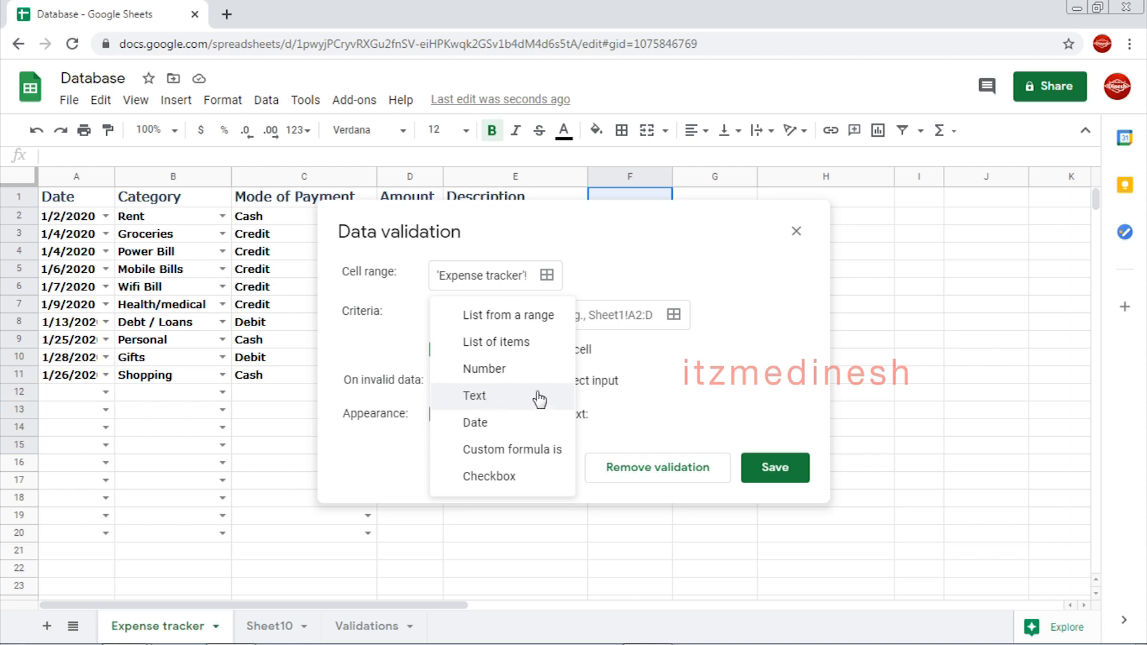
{"action": "left_click", "coordinate": [495, 424]}
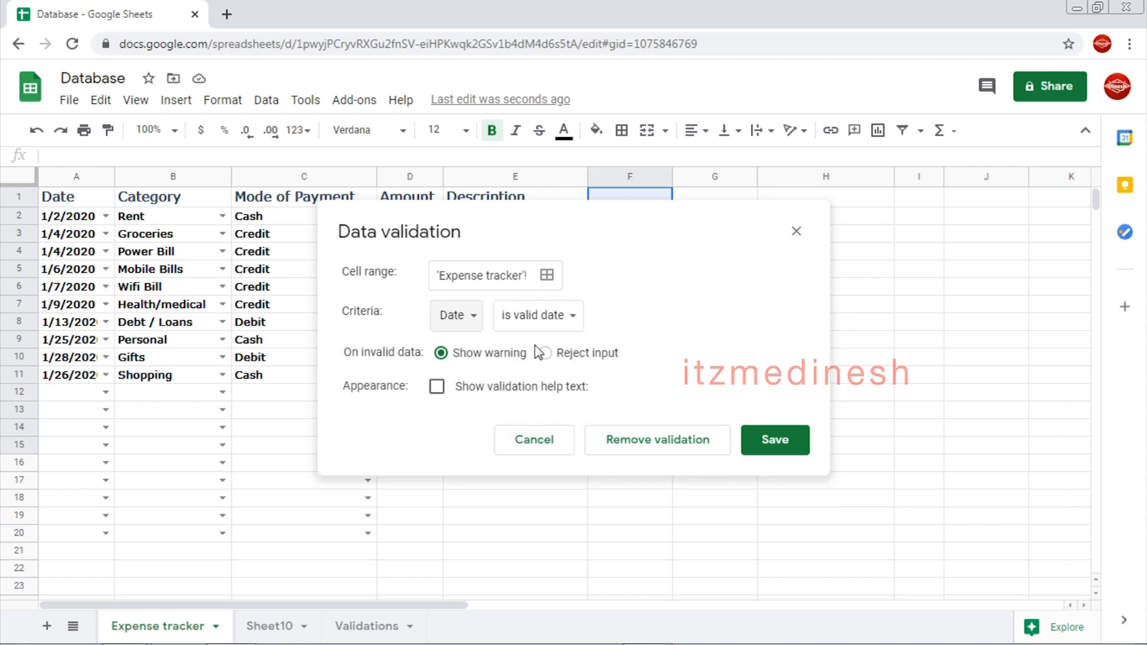
{"action": "left_click", "coordinate": [556, 315]}
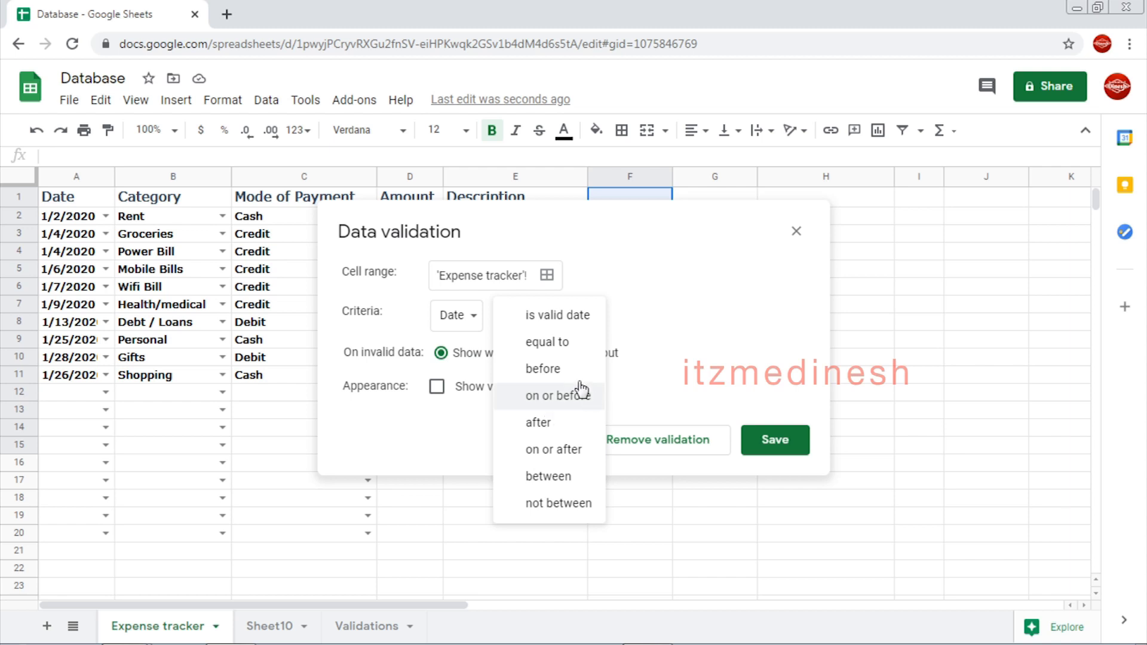
Switch the validation criterion for F1:F15 to "Custom formula is" and close the dialog without saving
{"action": "left_click", "coordinate": [475, 318]}
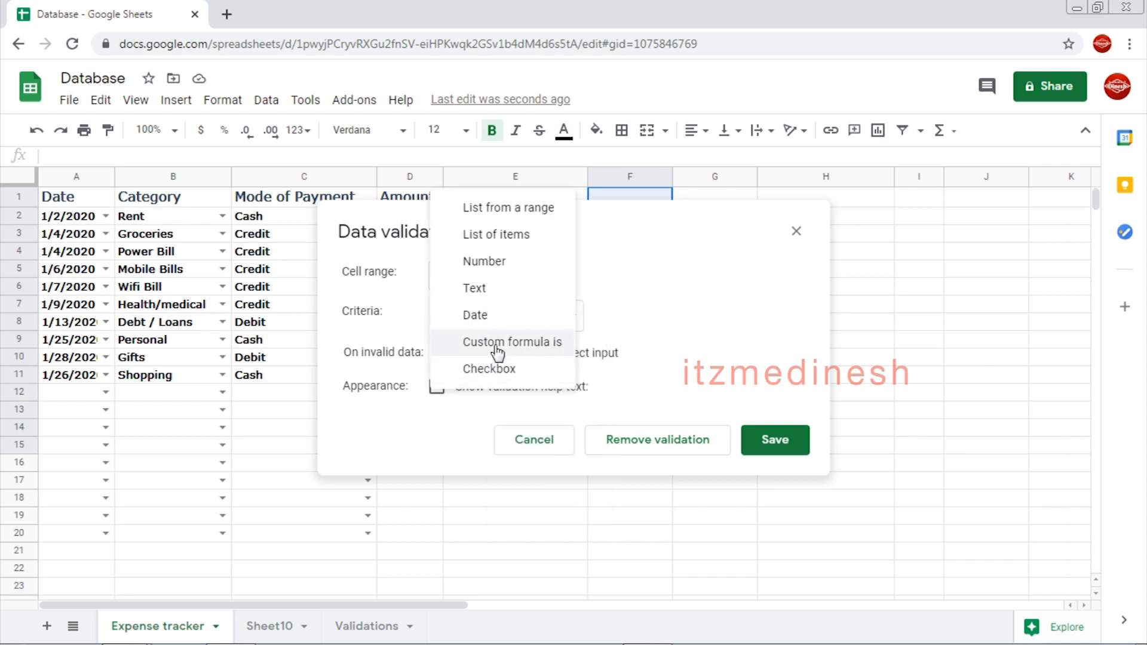
{"action": "left_click", "coordinate": [498, 343]}
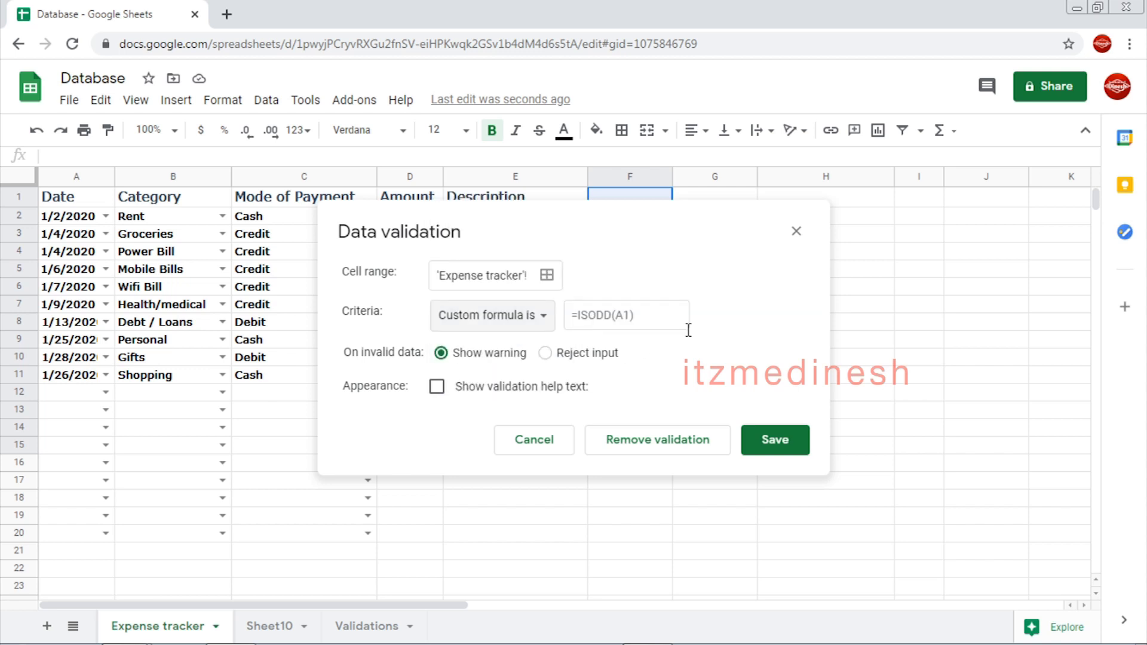
{"action": "left_click", "coordinate": [797, 231]}
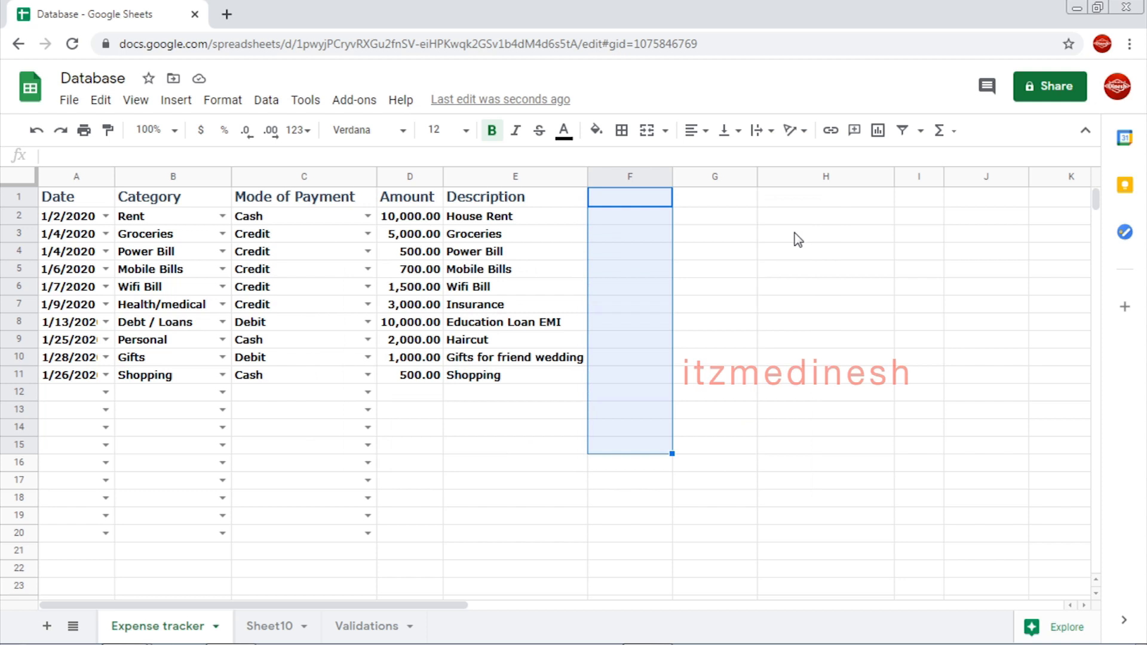
{"action": "left_click", "coordinate": [714, 410]}
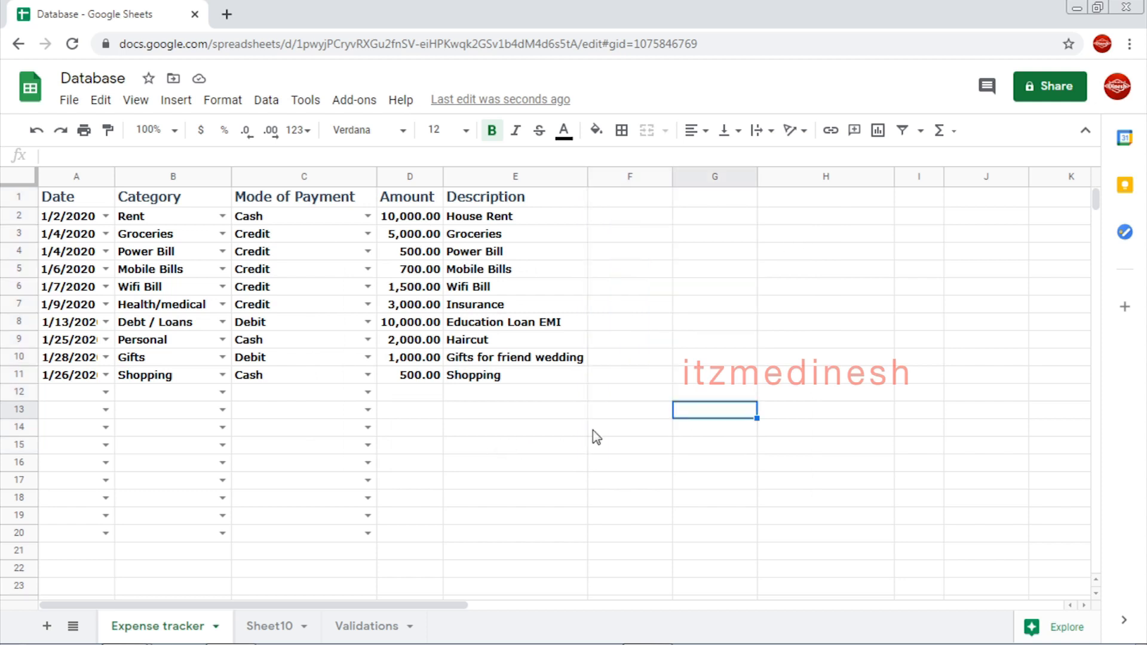
Enter the test formula =if(B12="Petrol",C12="Credit") in cell F12
{"action": "left_click", "coordinate": [167, 393]}
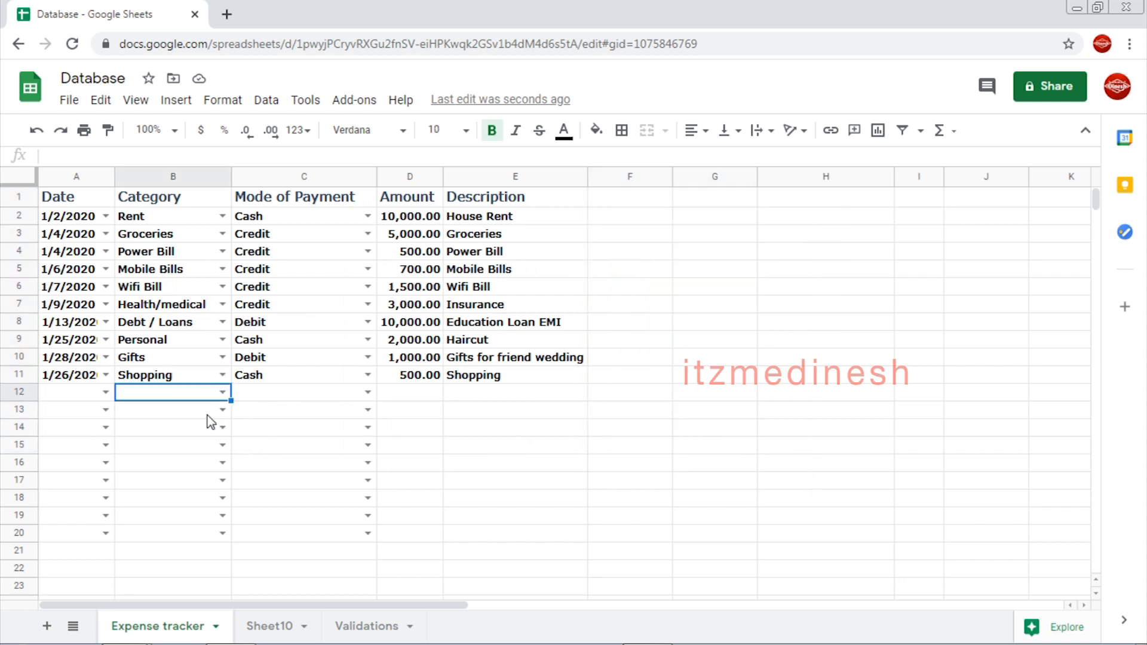
{"action": "left_click", "coordinate": [640, 398]}
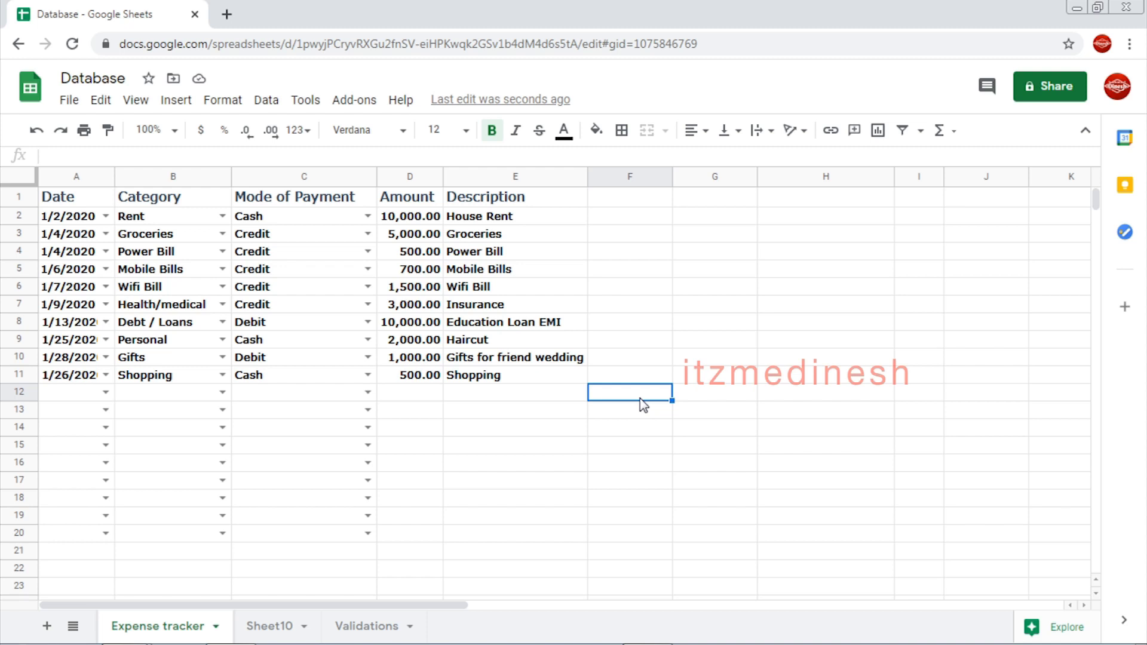
{"action": "type", "text": "="}
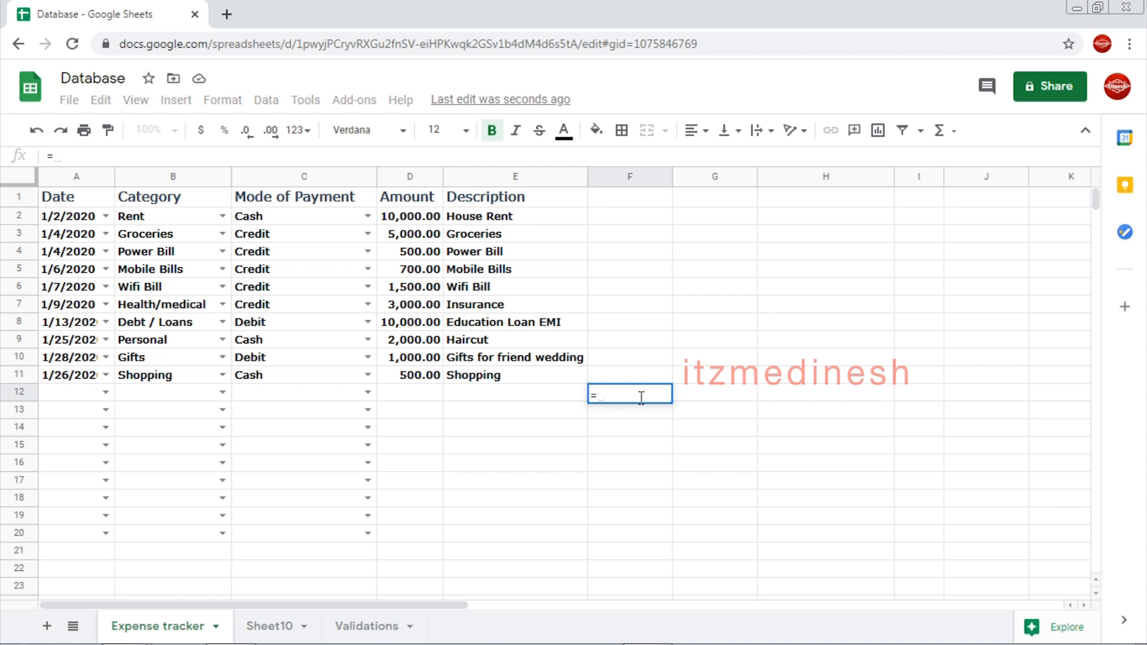
{"action": "type", "text": "if("}
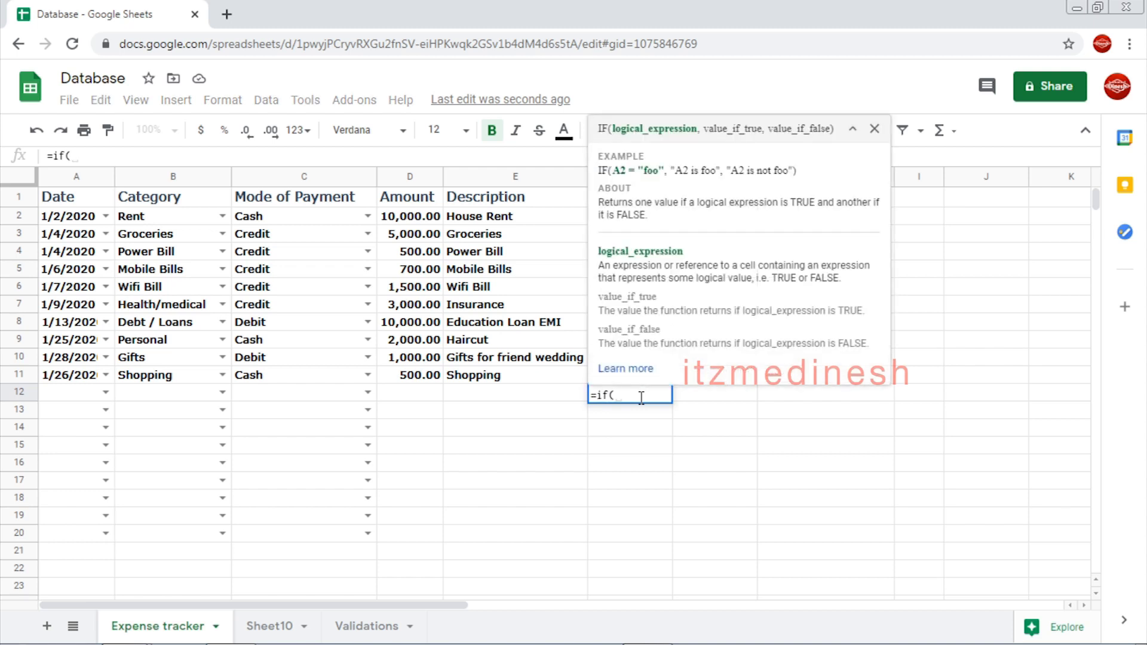
{"action": "left_click", "coordinate": [202, 403]}
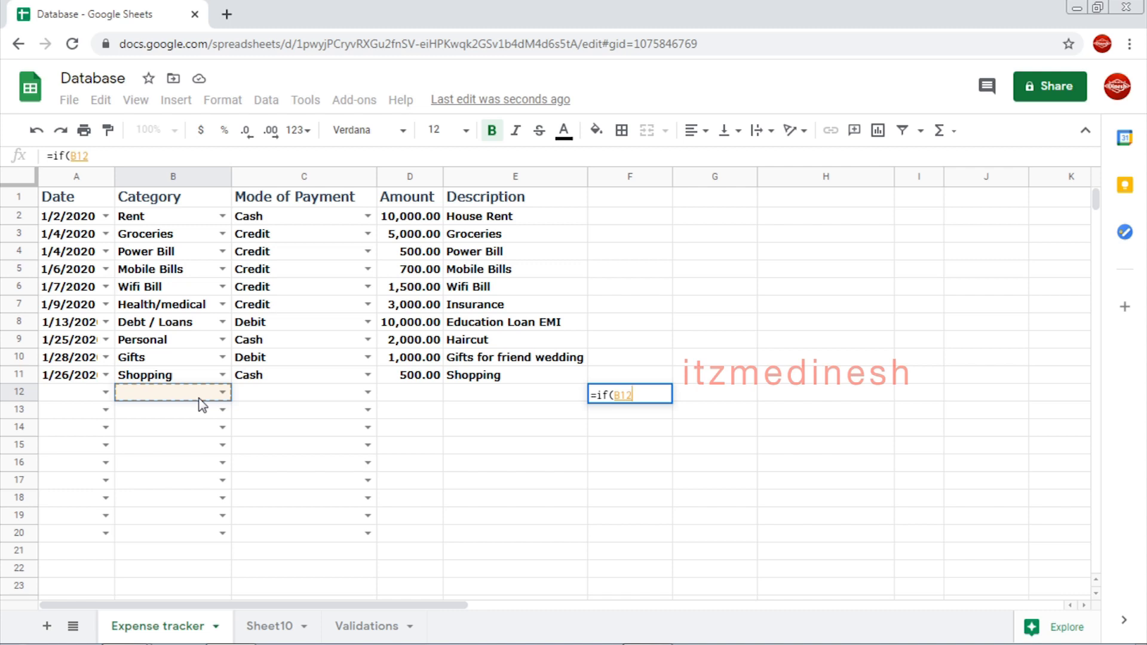
{"action": "type", "text": "="}
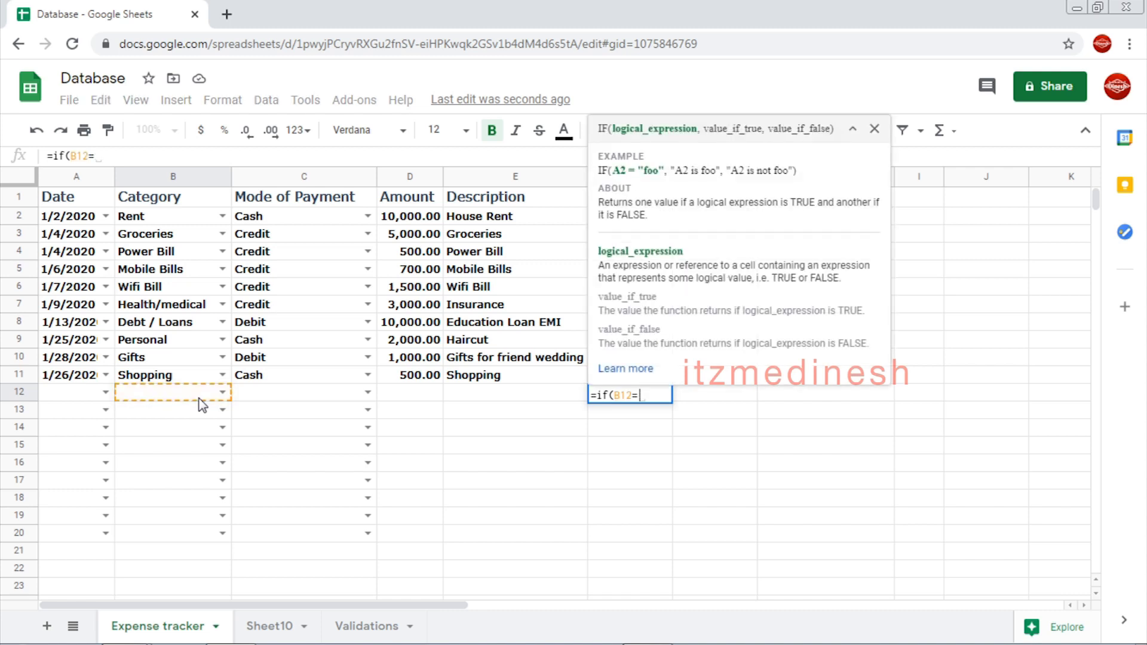
{"action": "type", "text": "\"P"}
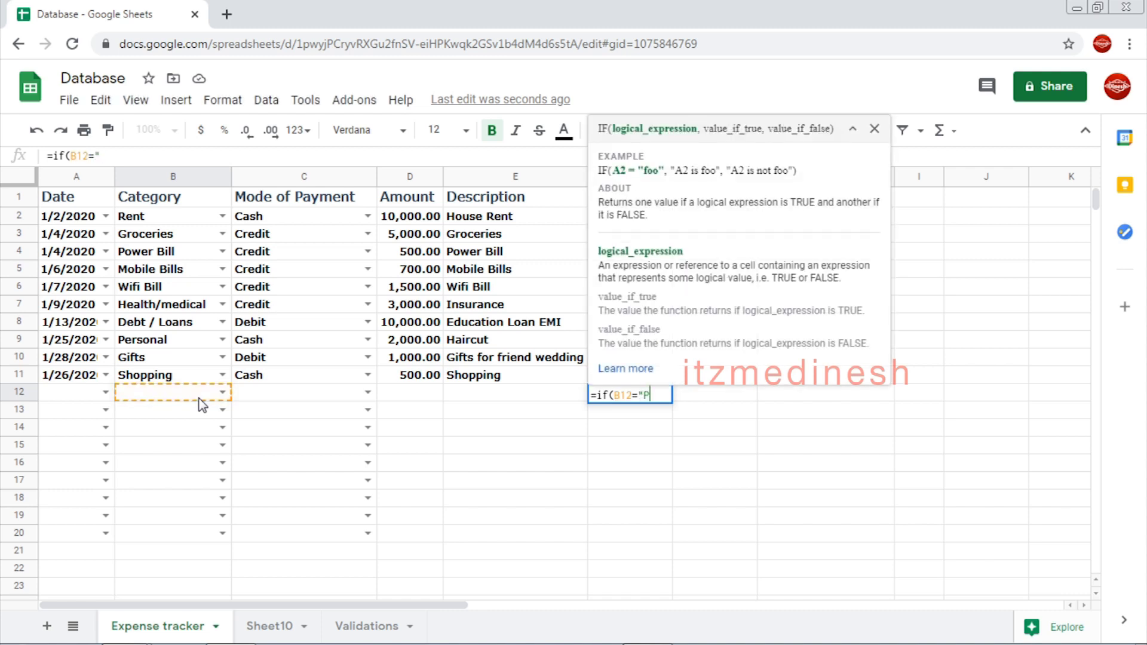
{"action": "type", "text": "etrol\""}
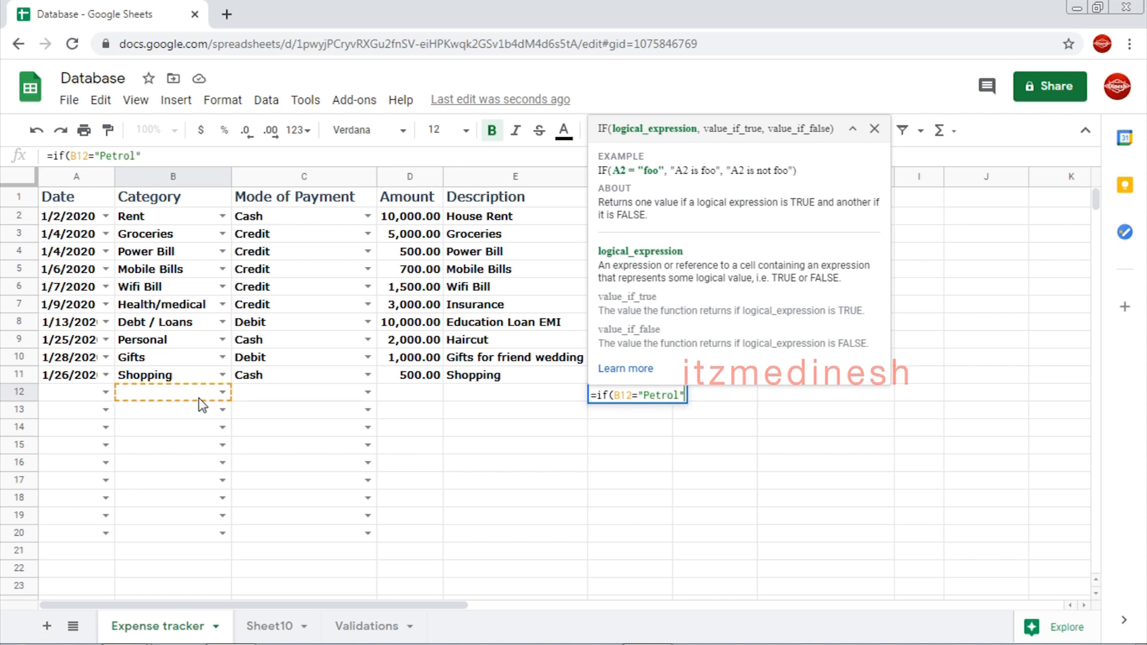
{"action": "type", "text": ","}
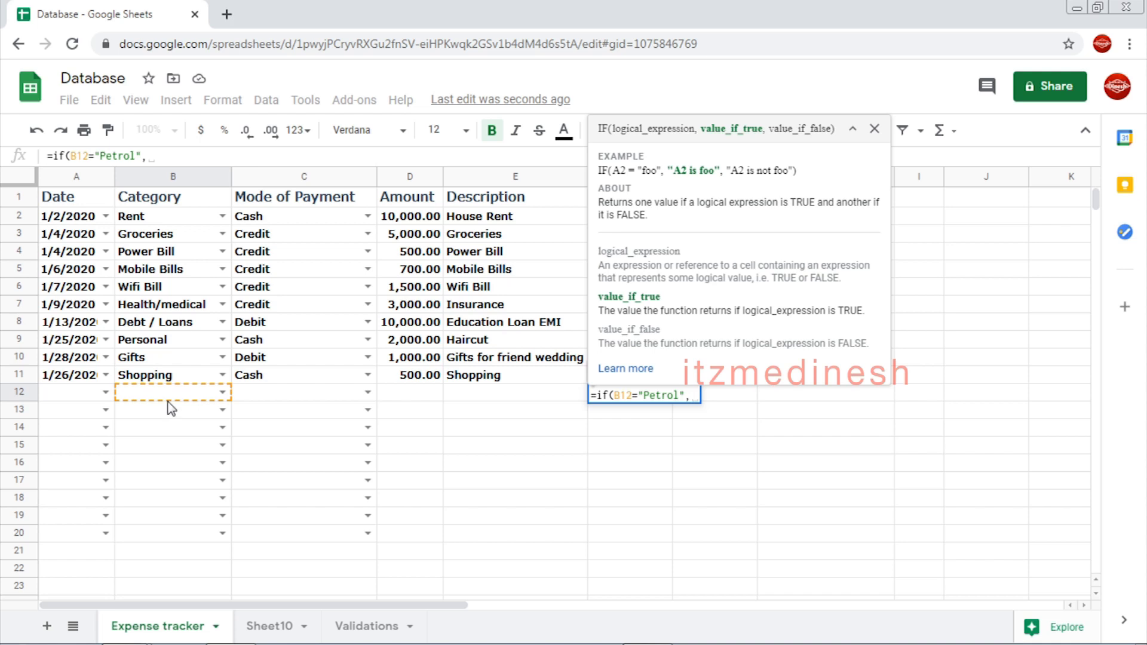
{"action": "left_click", "coordinate": [277, 397]}
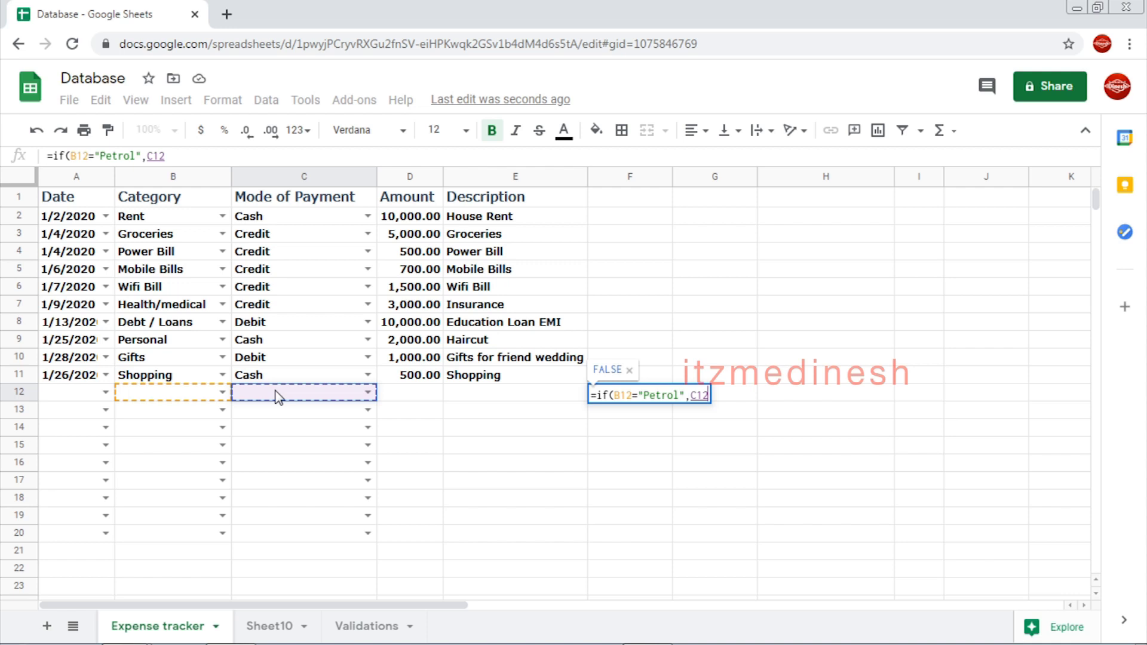
{"action": "type", "text": "=\""}
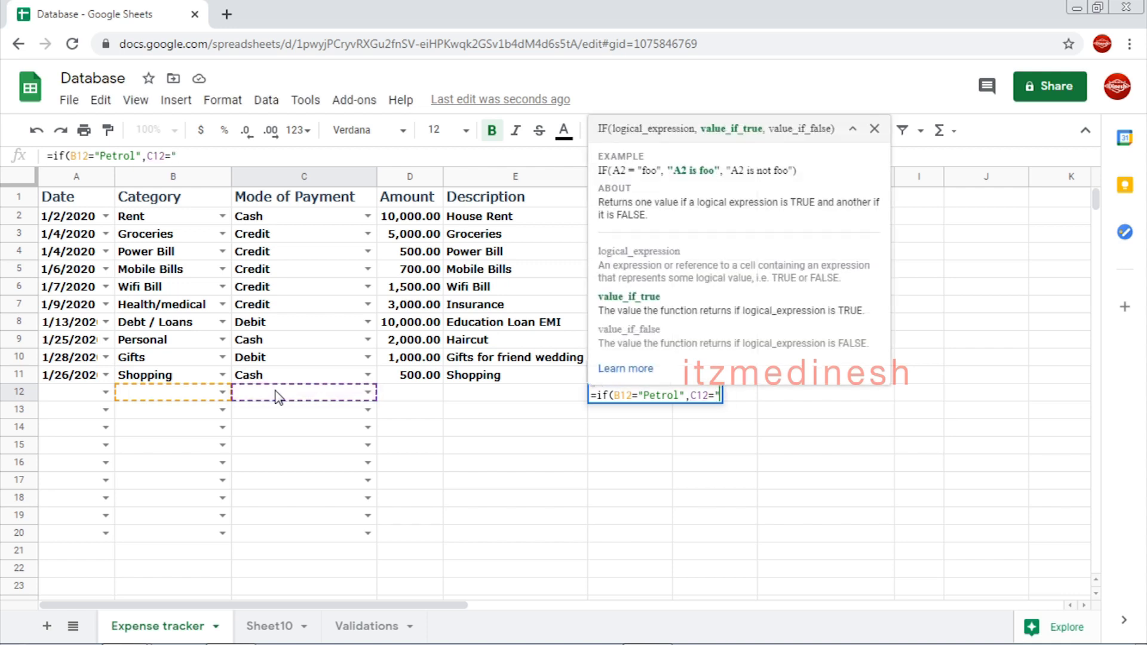
{"action": "type", "text": "Credit"}
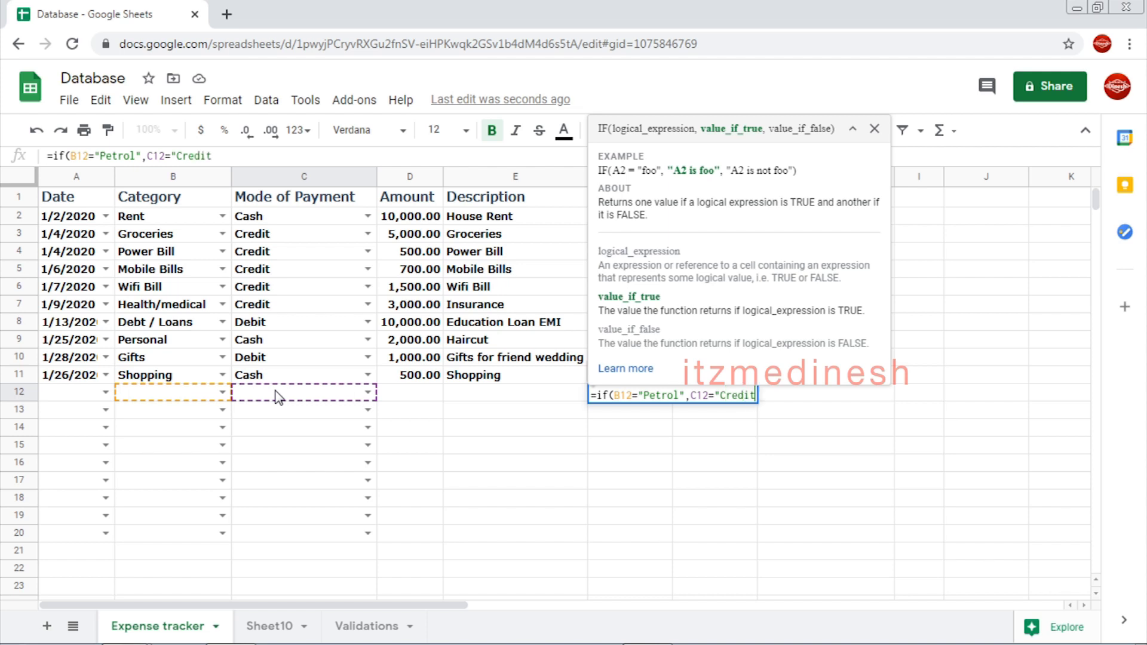
{"action": "type", "text": "\","}
{"action": "key", "text": "BackSpace"}
{"action": "type", "text": ")"}
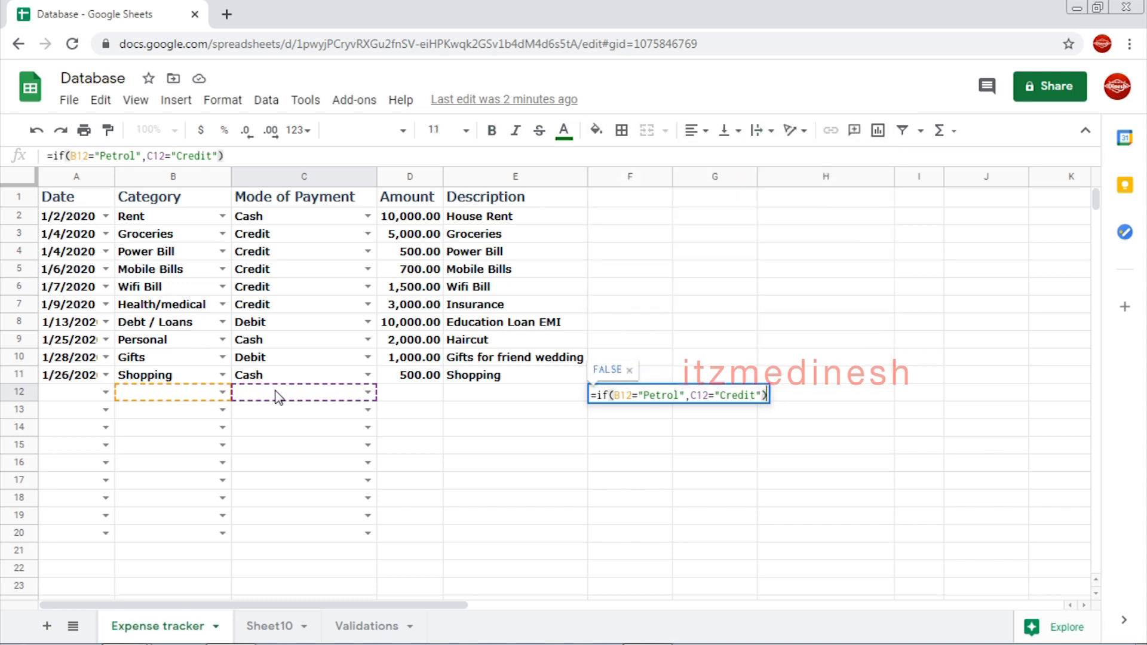
{"action": "key", "text": "Return"}
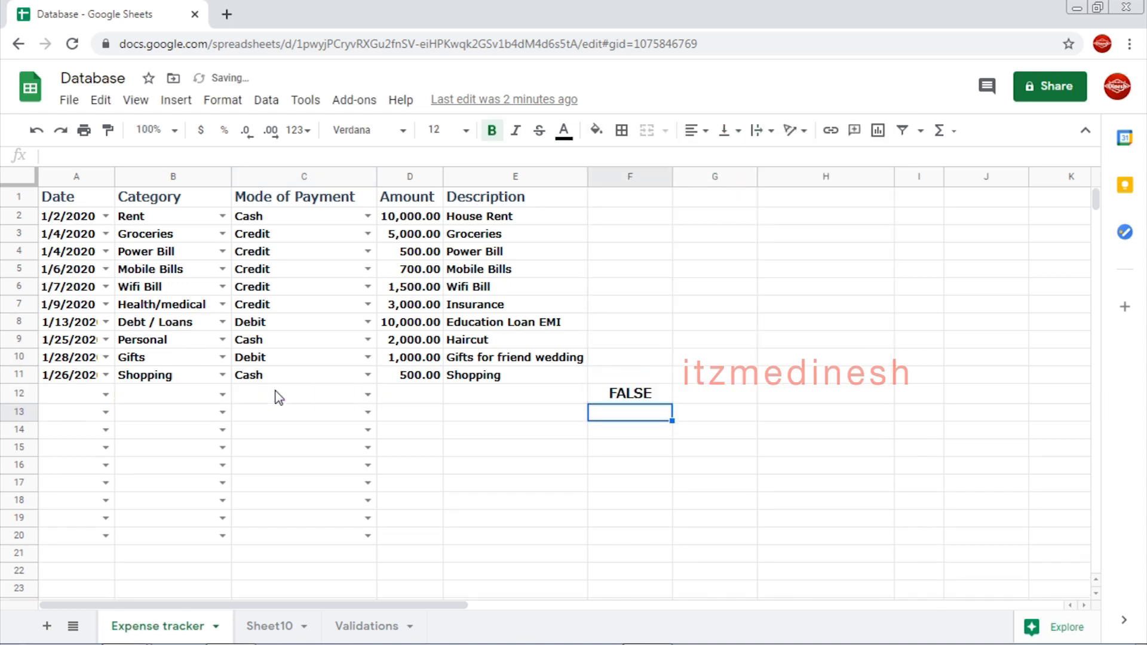
Set the Category in B12 to Petrol and the Mode of Payment in C12 to Cash
{"action": "left_click", "coordinate": [222, 394]}
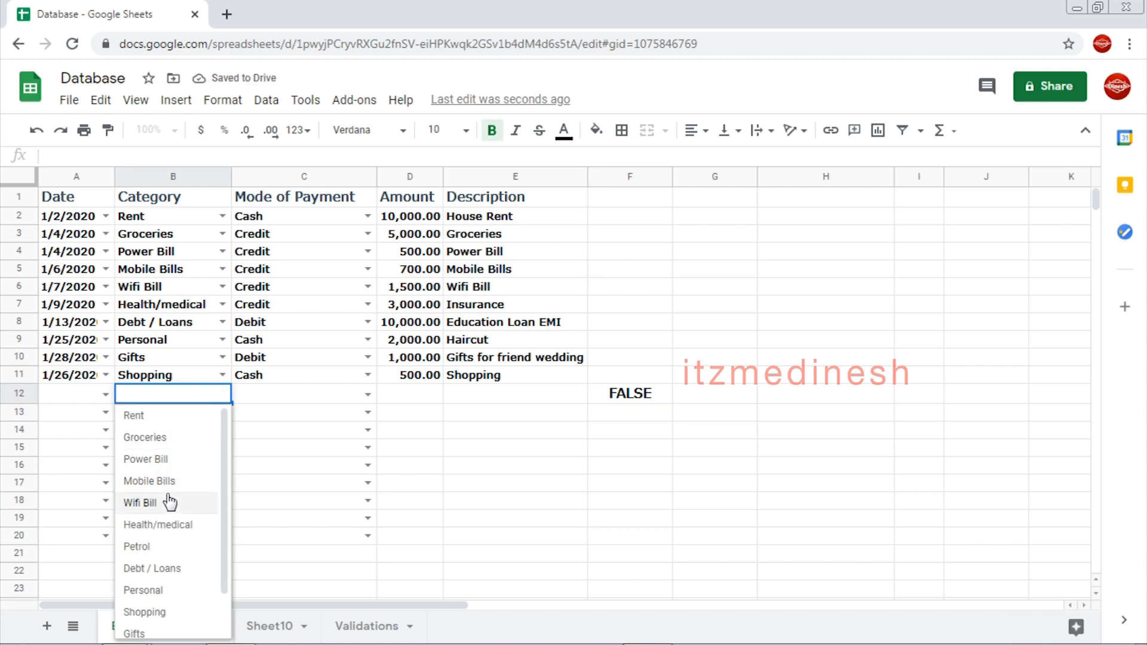
{"action": "left_click", "coordinate": [154, 547]}
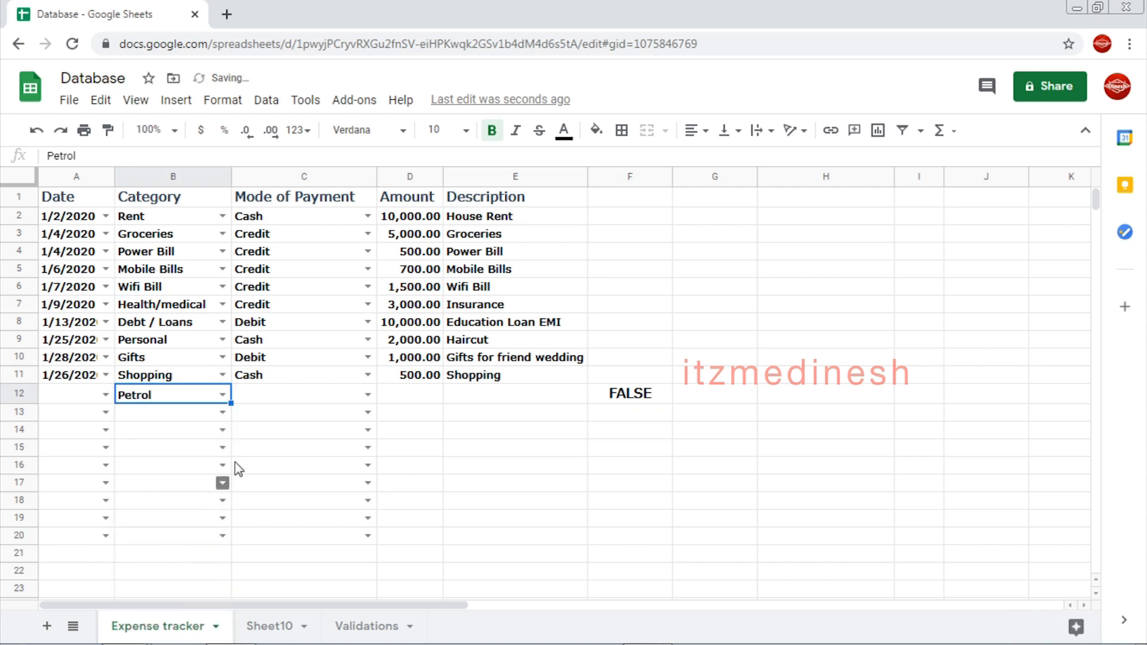
{"action": "left_click", "coordinate": [278, 396]}
{"action": "left_click", "coordinate": [367, 394]}
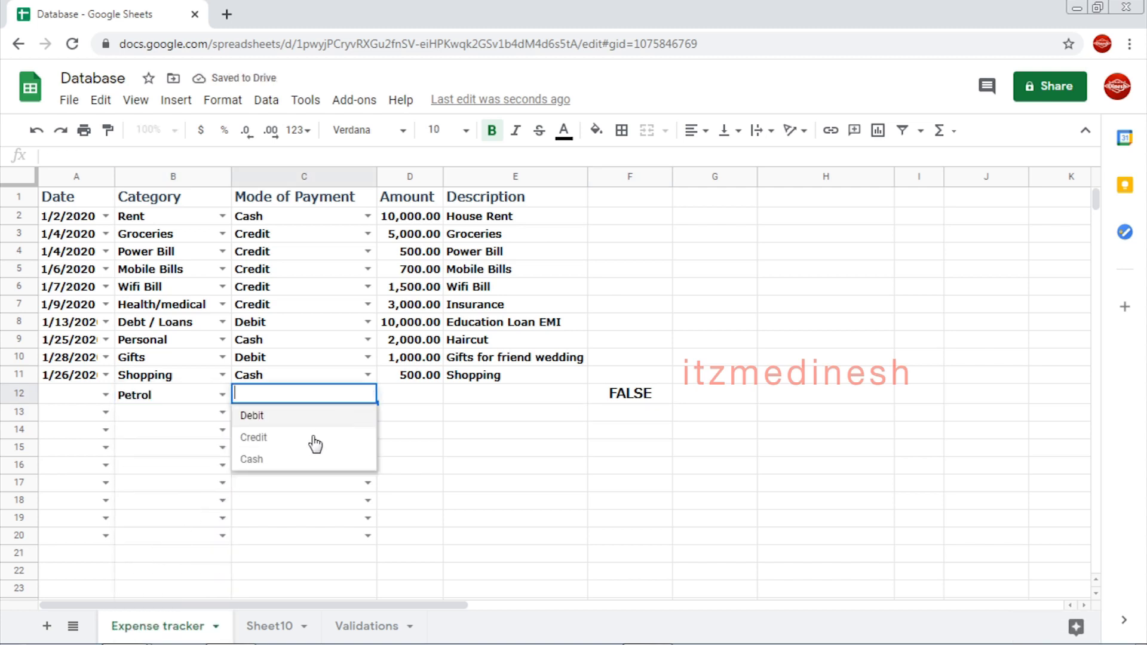
{"action": "left_click", "coordinate": [280, 459]}
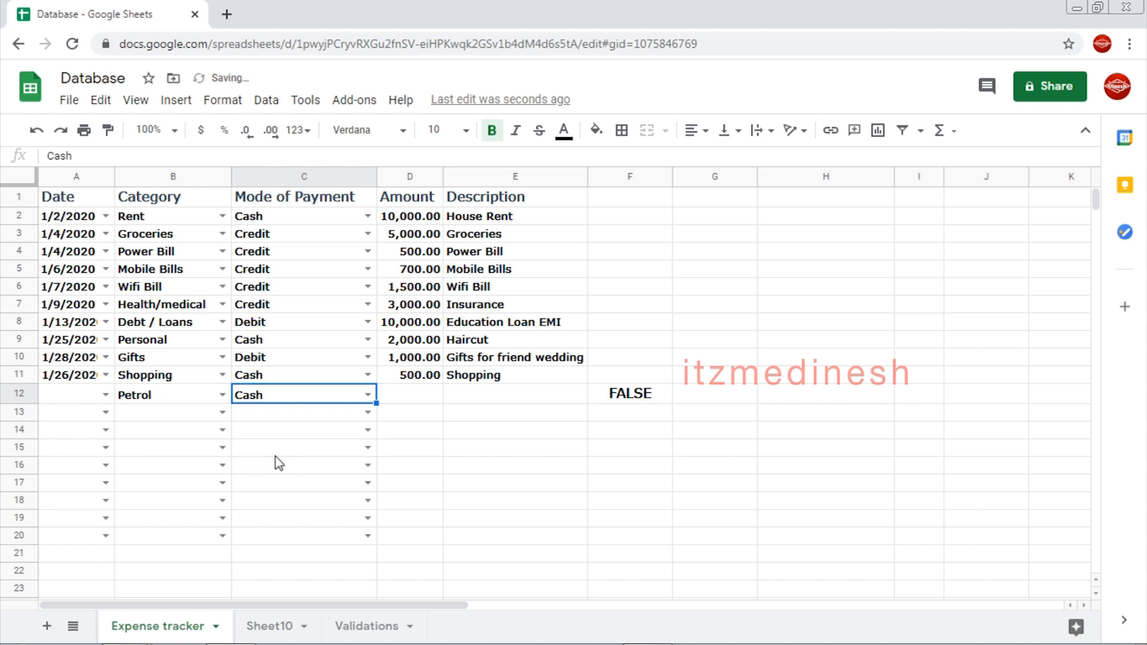
Switch the Mode of Payment in C12 to Debit and finally to Credit to test the formula
{"action": "left_click", "coordinate": [367, 395]}
{"action": "left_click", "coordinate": [292, 420]}
{"action": "left_click", "coordinate": [367, 395]}
{"action": "left_click", "coordinate": [287, 438]}
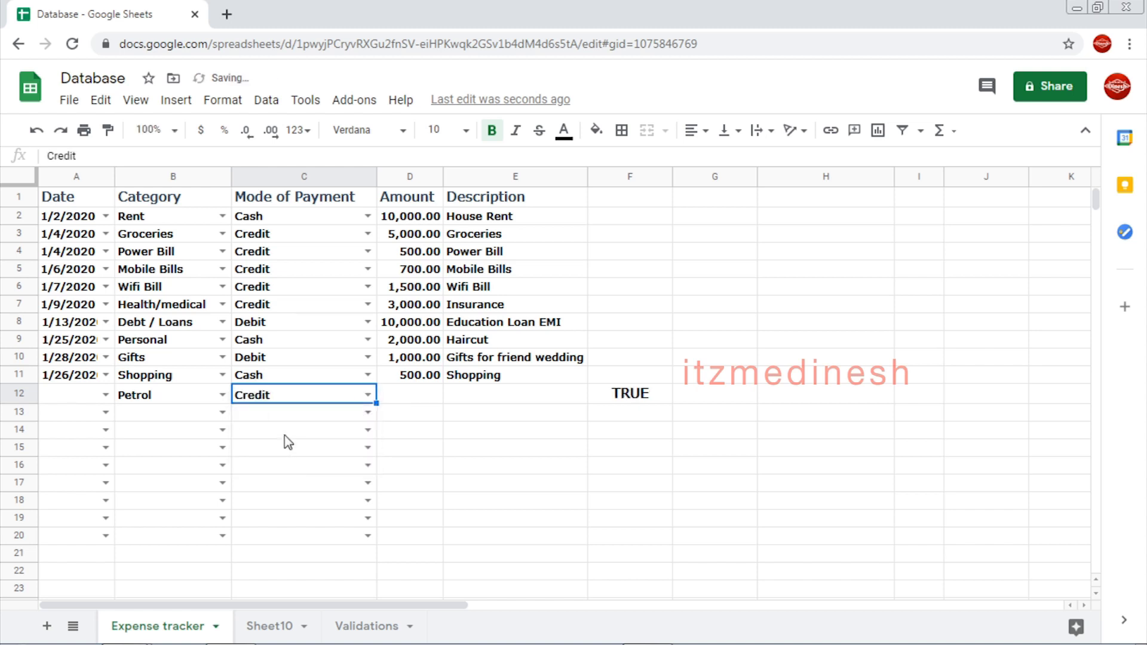
Copy the full IF formula text from cell F12 and leave the cell unchanged
{"action": "left_click", "coordinate": [627, 399]}
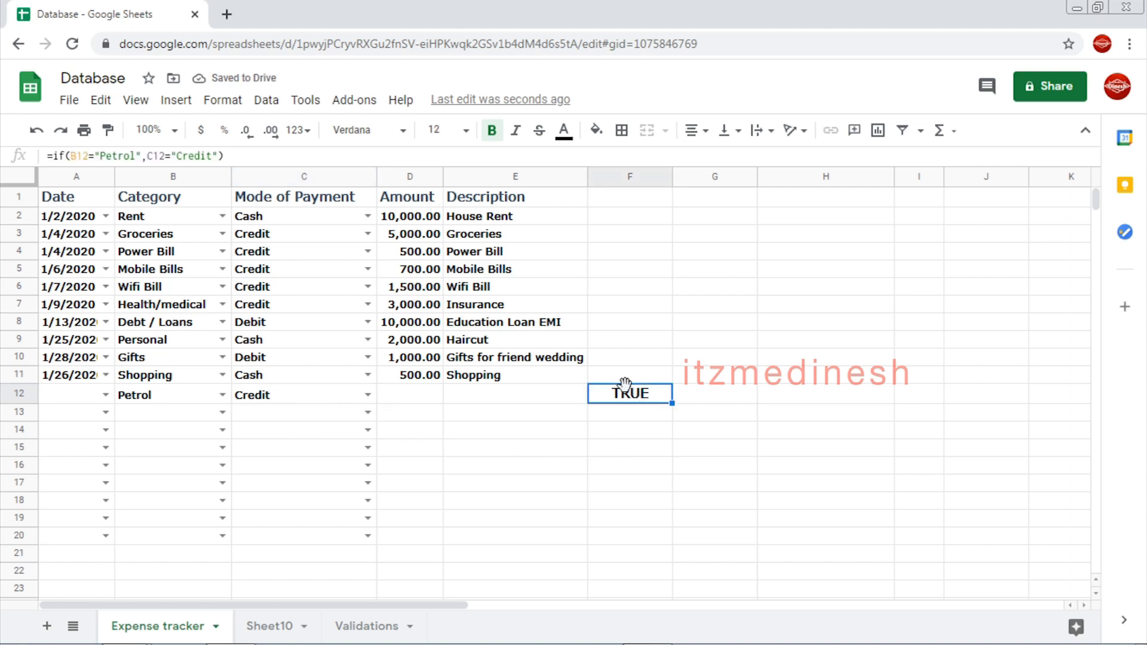
{"action": "left_click", "coordinate": [239, 157]}
{"action": "key", "text": "ctrl+a"}
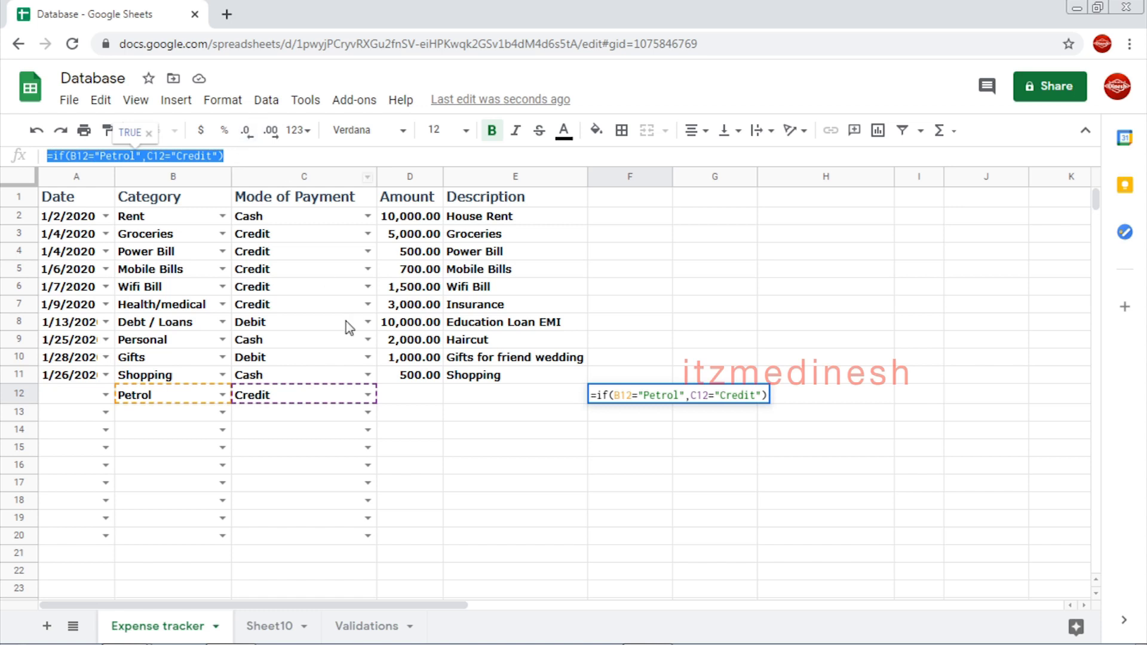
{"action": "left_click", "coordinate": [436, 400]}
Open data validation for cell C12, set the criterion to "Custom formula is" and paste the copied IF formula
{"action": "left_click", "coordinate": [300, 400]}
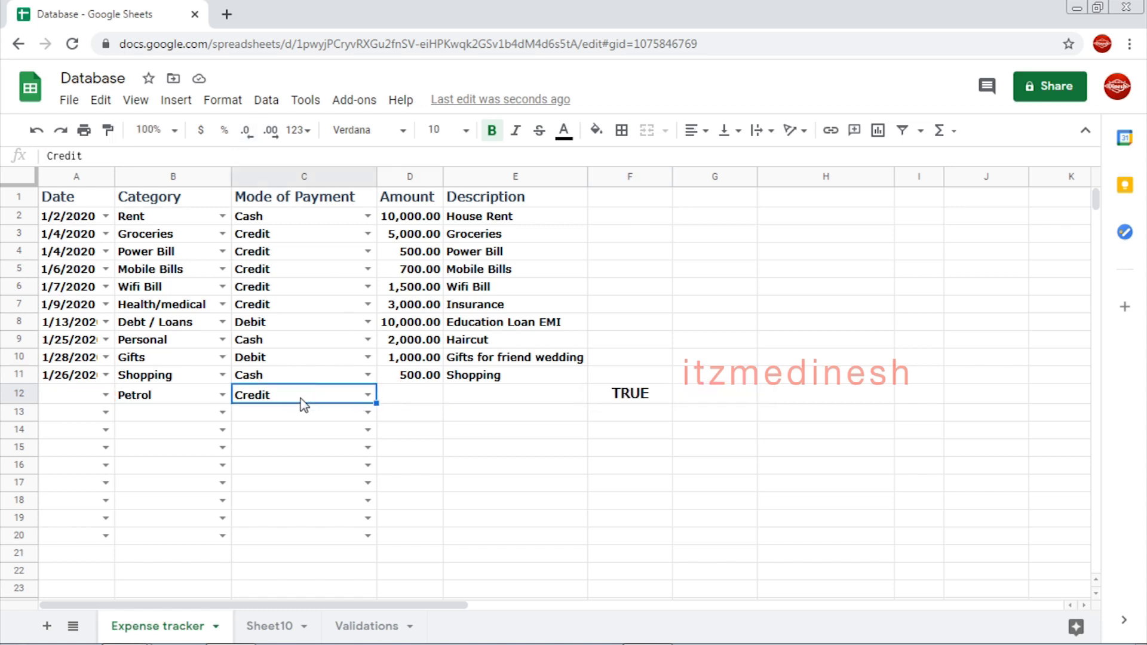
{"action": "left_click", "coordinate": [266, 102]}
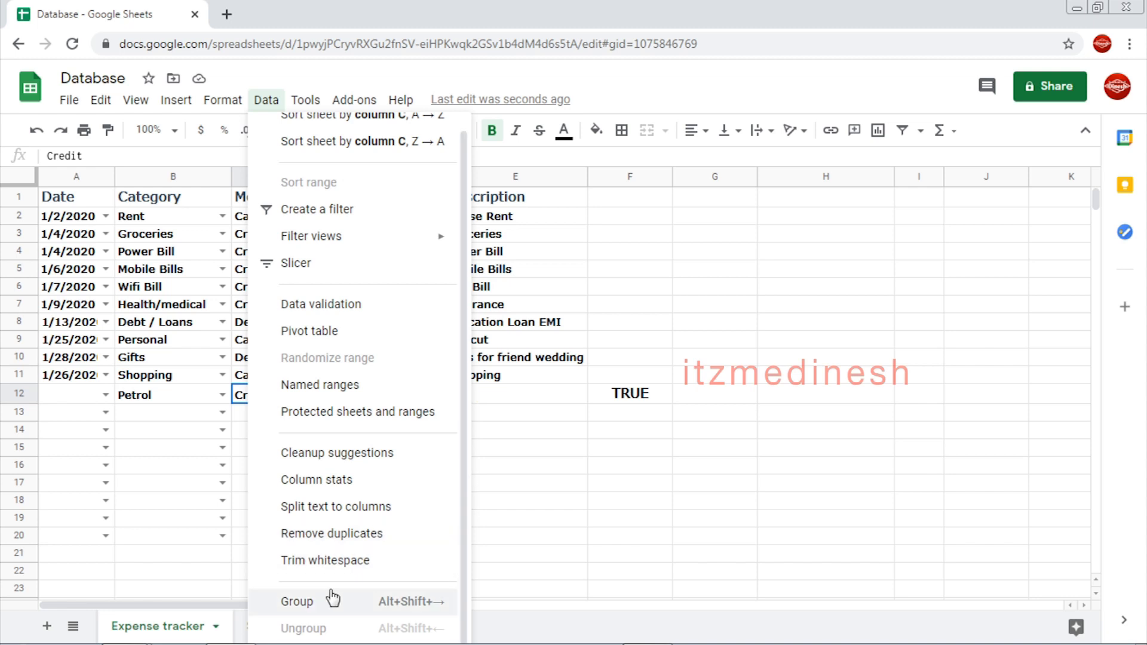
{"action": "left_click", "coordinate": [312, 304]}
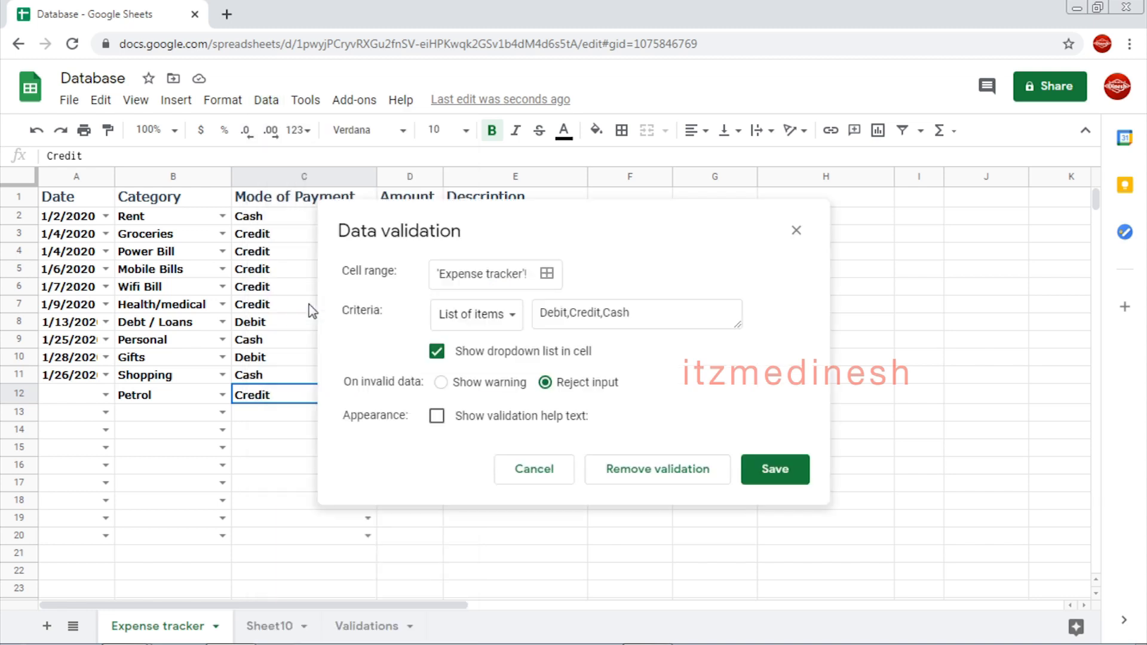
{"action": "left_click", "coordinate": [516, 321]}
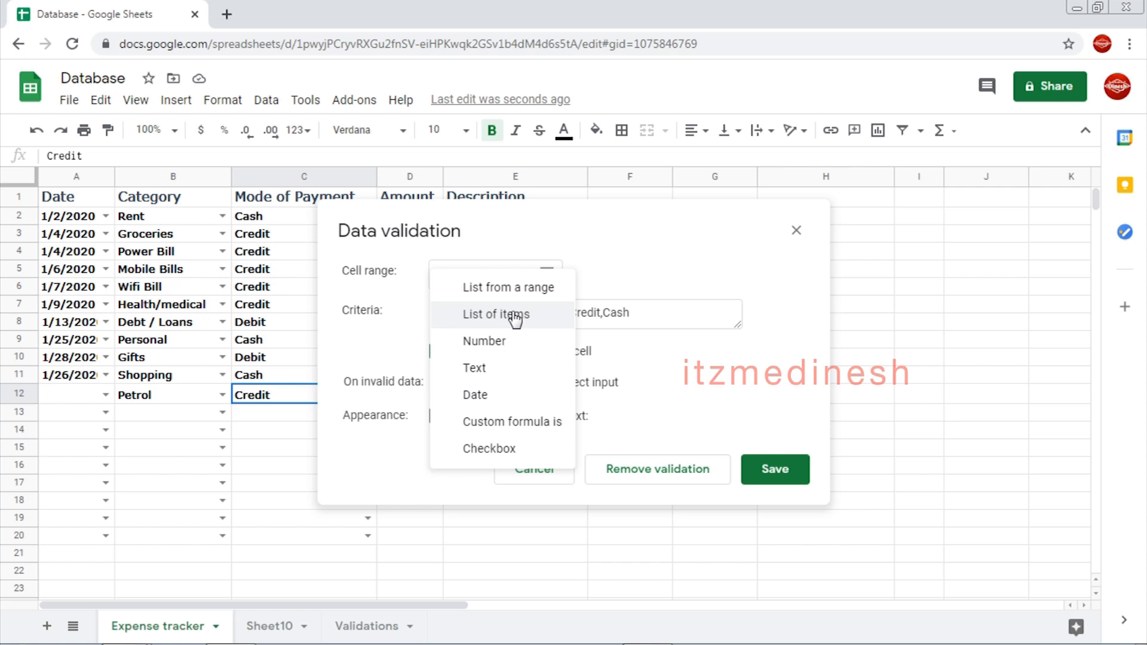
{"action": "left_click", "coordinate": [509, 425]}
{"action": "left_click", "coordinate": [604, 313]}
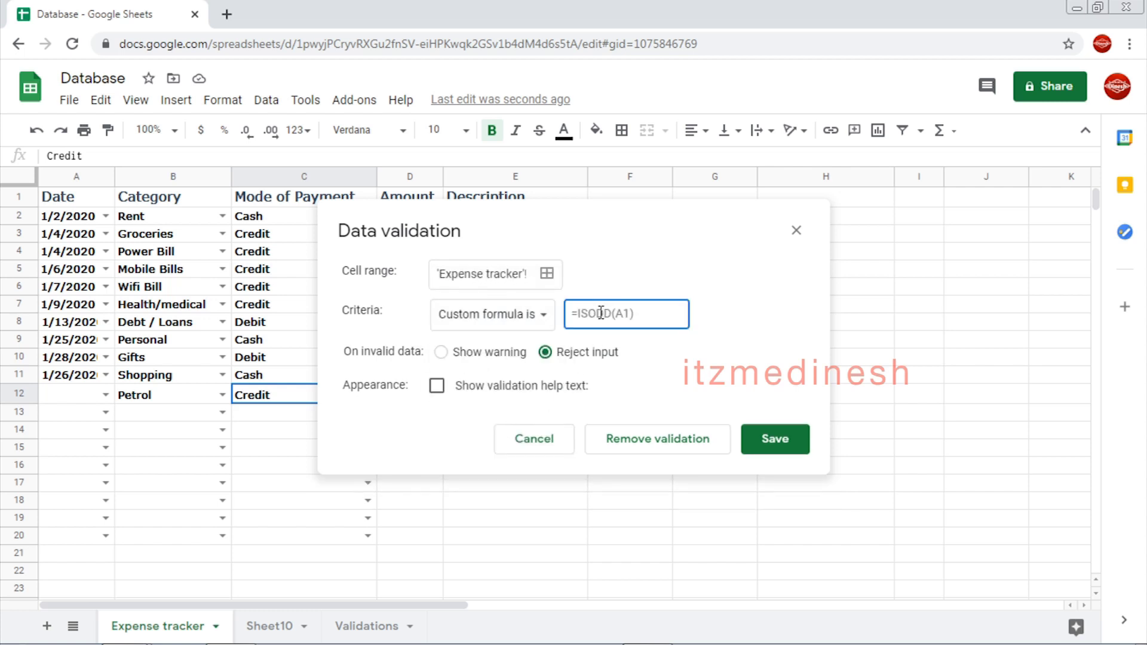
{"action": "key", "text": "ctrl+v"}
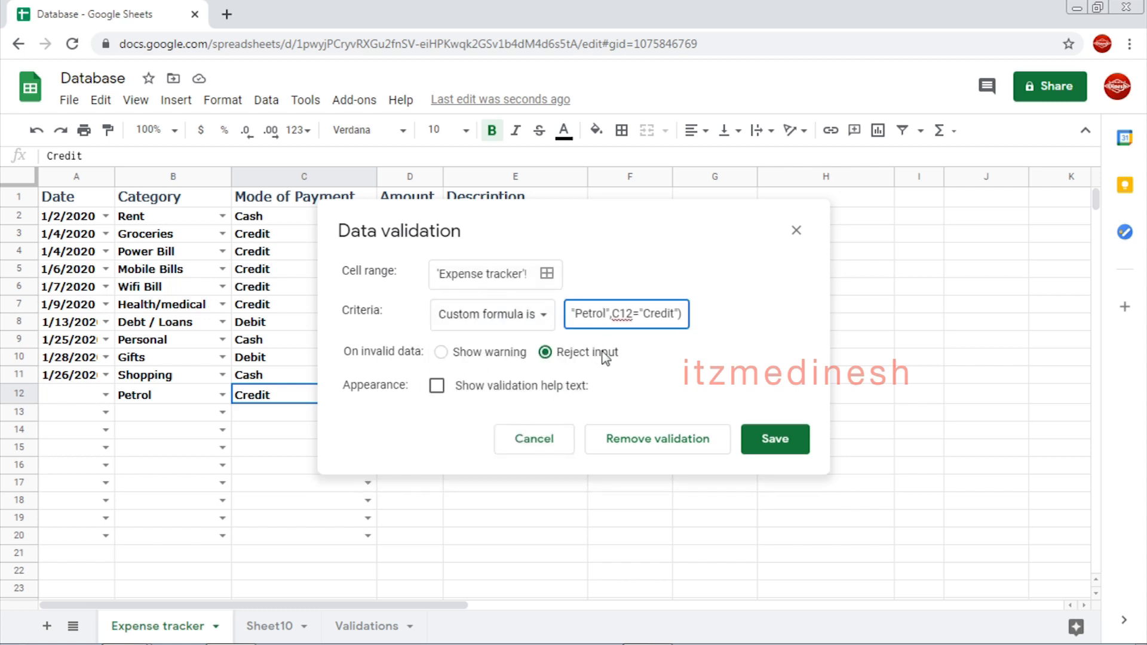
Make the column references absolute so the validation formula reads =if($B12="Petrol",$C12="Credit"), and save the rule
{"action": "key", "text": "Left"}
{"action": "key", "text": "Left"}
{"action": "key", "text": "Left"}
{"action": "key", "text": "Left"}
{"action": "key", "text": "Left"}
{"action": "key", "text": "Left"}
{"action": "key", "text": "Left"}
{"action": "key", "text": "Left"}
{"action": "key", "text": "Left"}
{"action": "key", "text": "Left"}
{"action": "key", "text": "Left"}
{"action": "key", "text": "Left"}
{"action": "key", "text": "Left"}
{"action": "key", "text": "Left"}
{"action": "key", "text": "Left"}
{"action": "key", "text": "Left"}
{"action": "key", "text": "Left"}
{"action": "key", "text": "Left"}
{"action": "key", "text": "Left"}
{"action": "key", "text": "Left"}
{"action": "key", "text": "Right"}
{"action": "key", "text": "Right"}
{"action": "key", "text": "Right"}
{"action": "key", "text": "Right"}
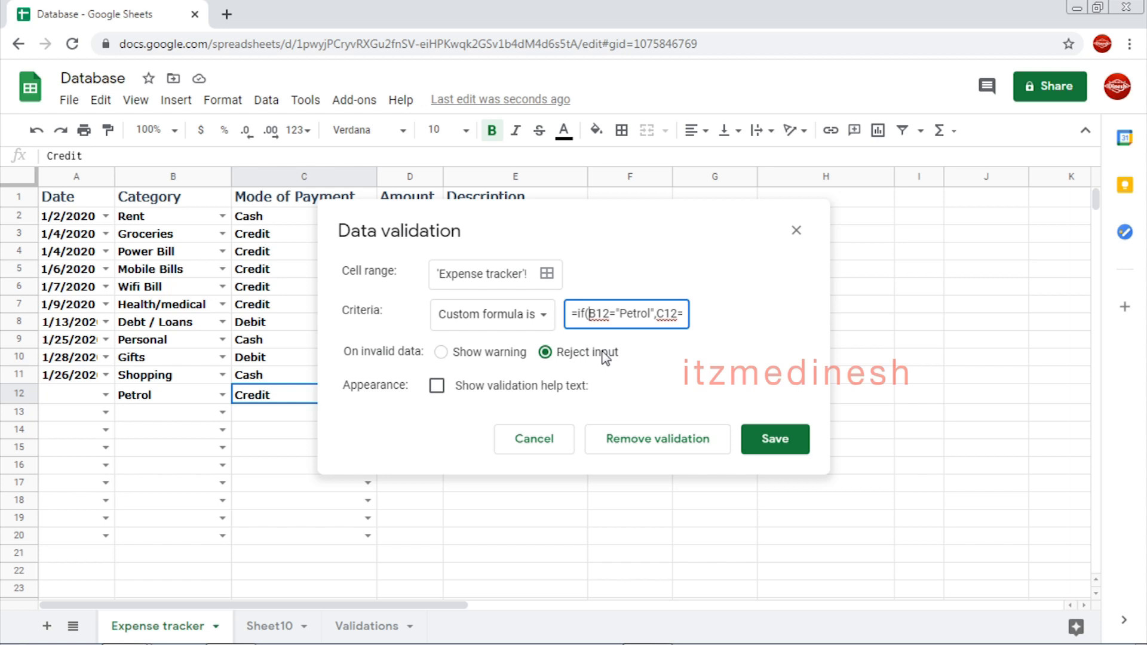
{"action": "type", "text": "$"}
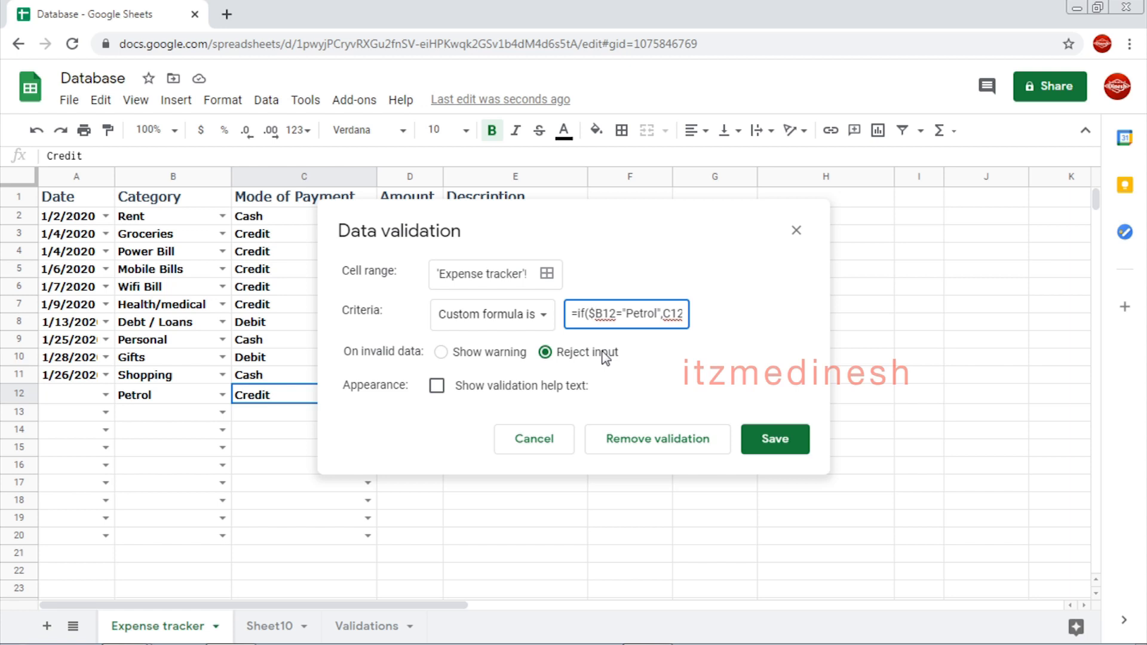
{"action": "key", "text": "Right"}
{"action": "key", "text": "Right"}
{"action": "key", "text": "Right"}
{"action": "key", "text": "Right"}
{"action": "key", "text": "Right"}
{"action": "key", "text": "Right"}
{"action": "key", "text": "Right"}
{"action": "key", "text": "Right"}
{"action": "key", "text": "Right"}
{"action": "type", "text": "$"}
{"action": "key", "text": "Right"}
{"action": "key", "text": "Right"}
{"action": "key", "text": "Right"}
{"action": "type", "text": "=\"Credit\")"}
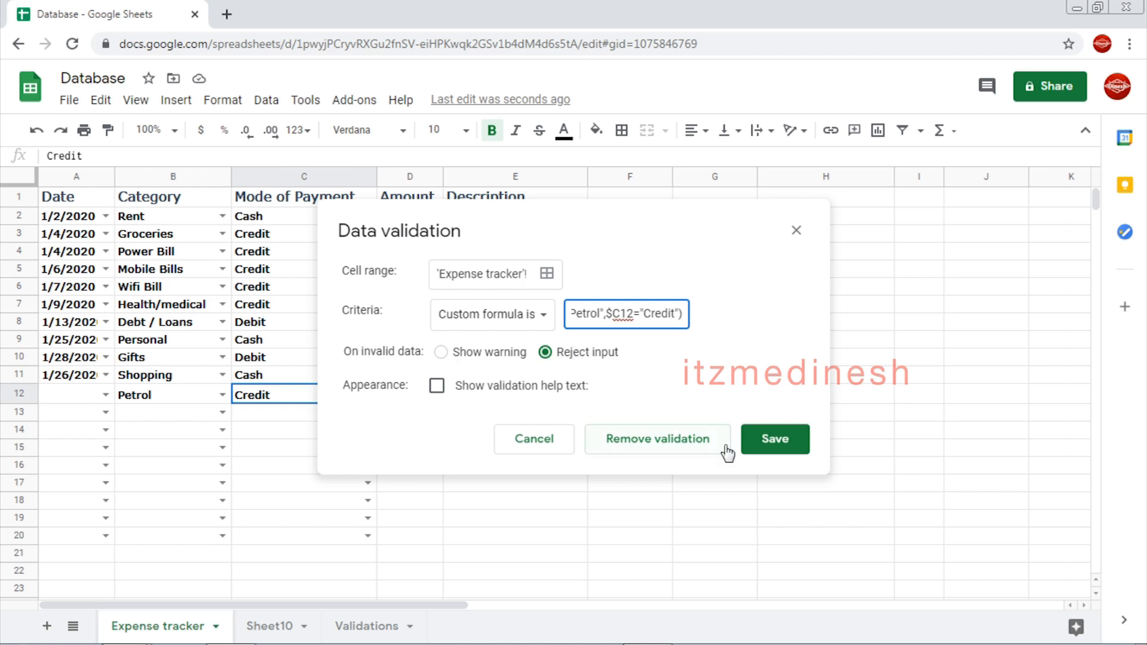
{"action": "left_click", "coordinate": [776, 441]}
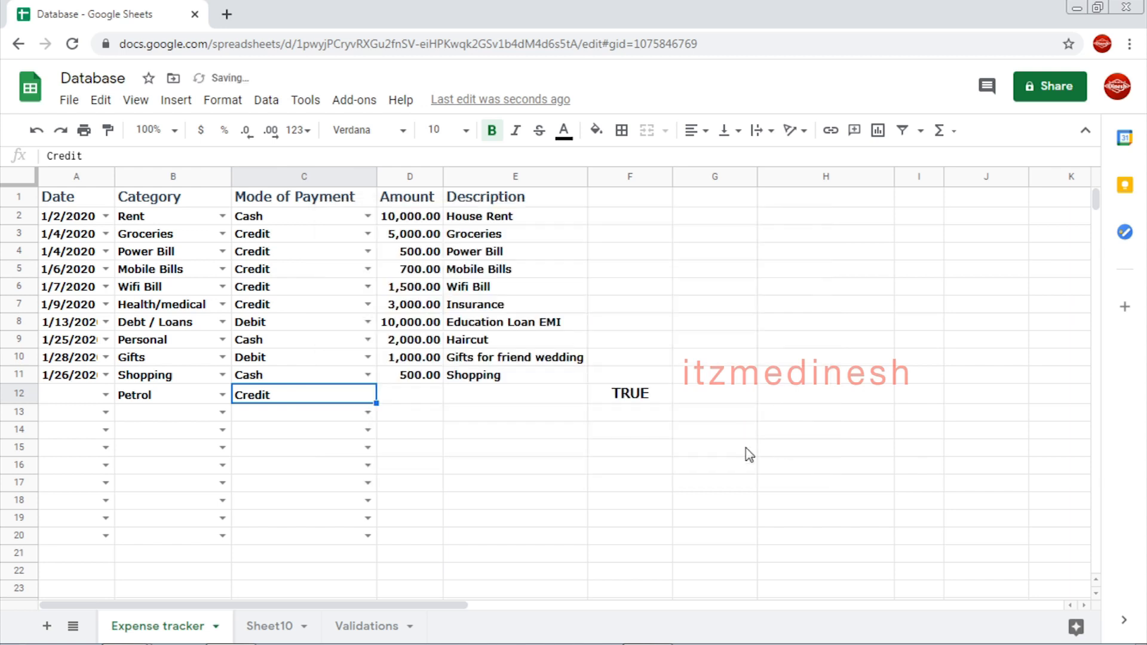
Clear the test formula from F12 and try to enter Debit as the Mode of Payment in C12
{"action": "left_click", "coordinate": [633, 397]}
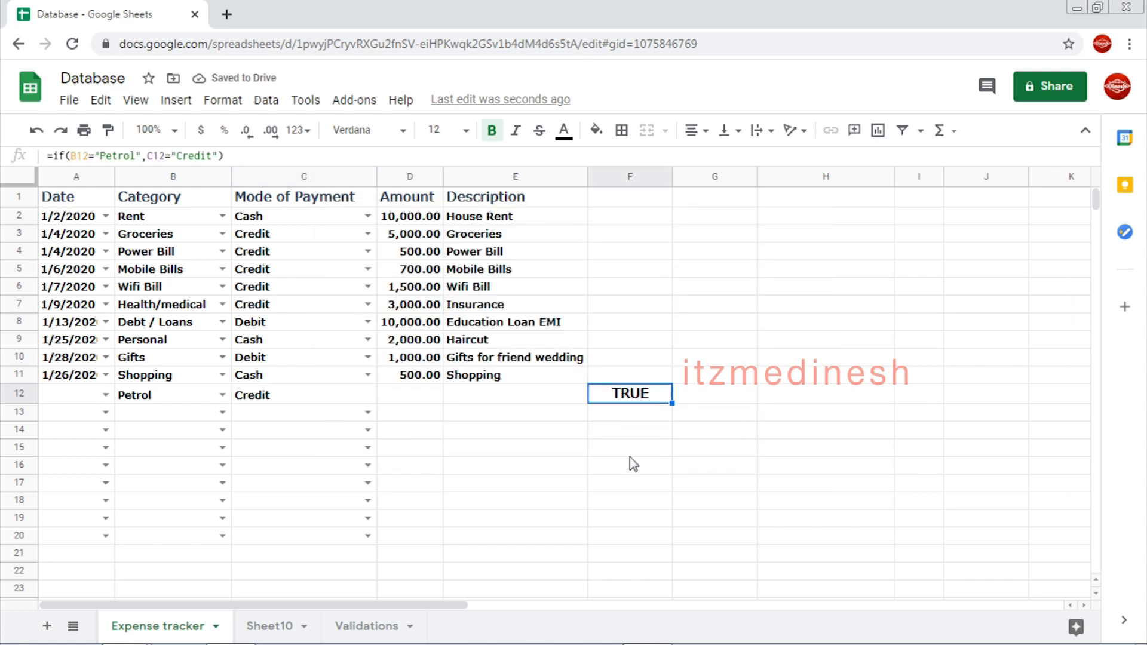
{"action": "key", "text": "Delete"}
{"action": "left_click", "coordinate": [314, 393]}
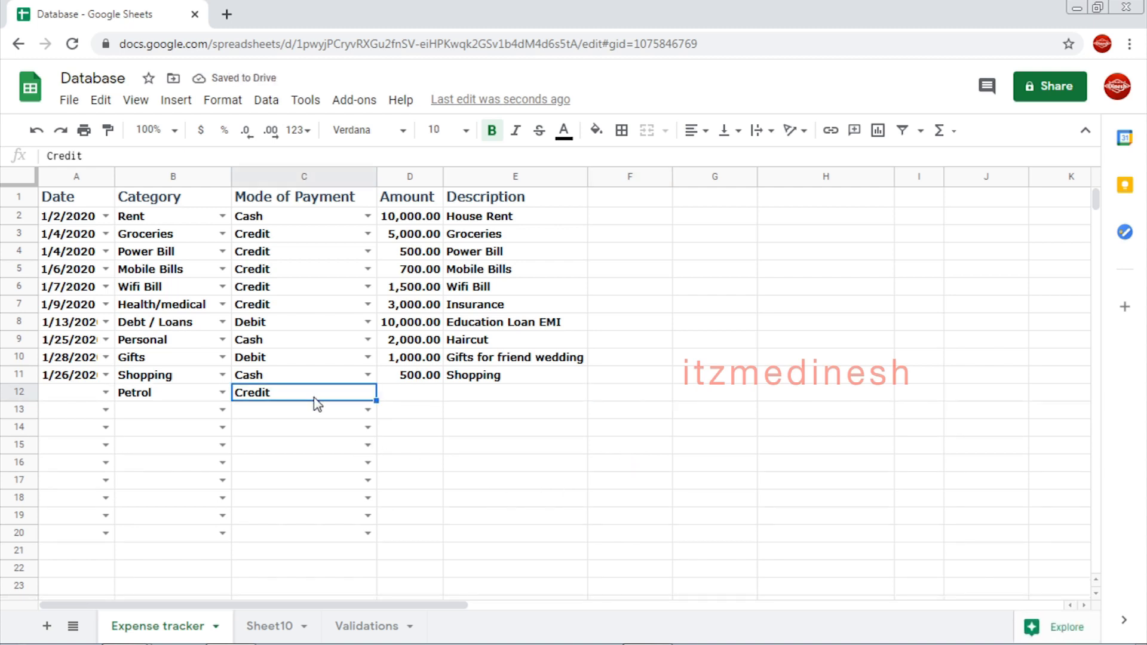
{"action": "type", "text": "Debit"}
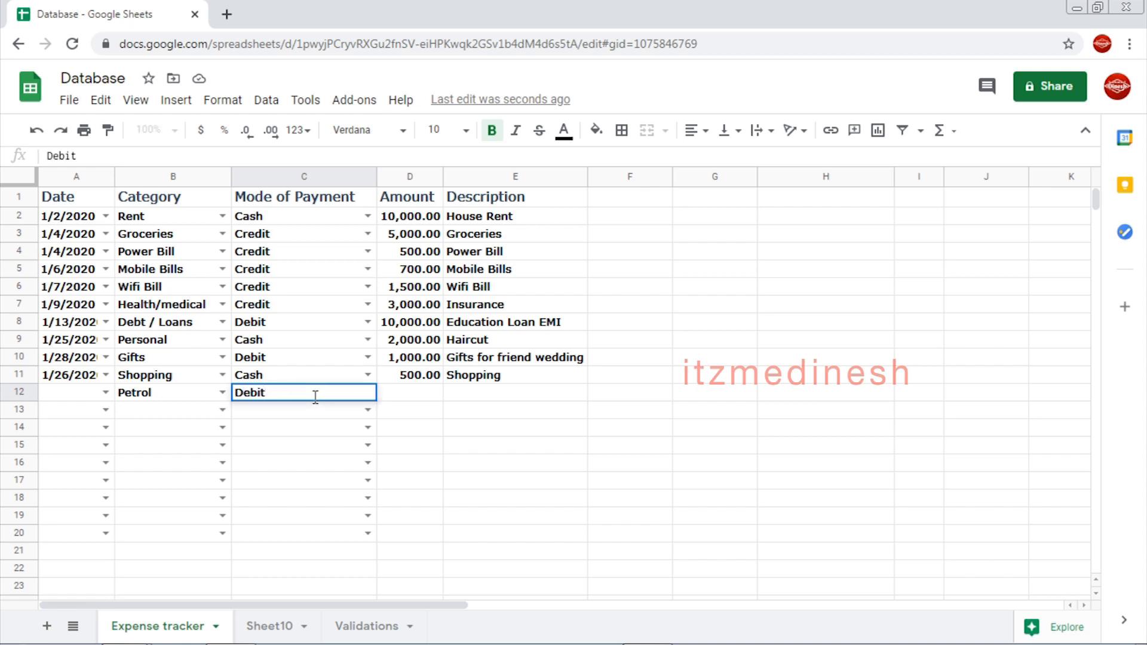
{"action": "key", "text": "Return"}
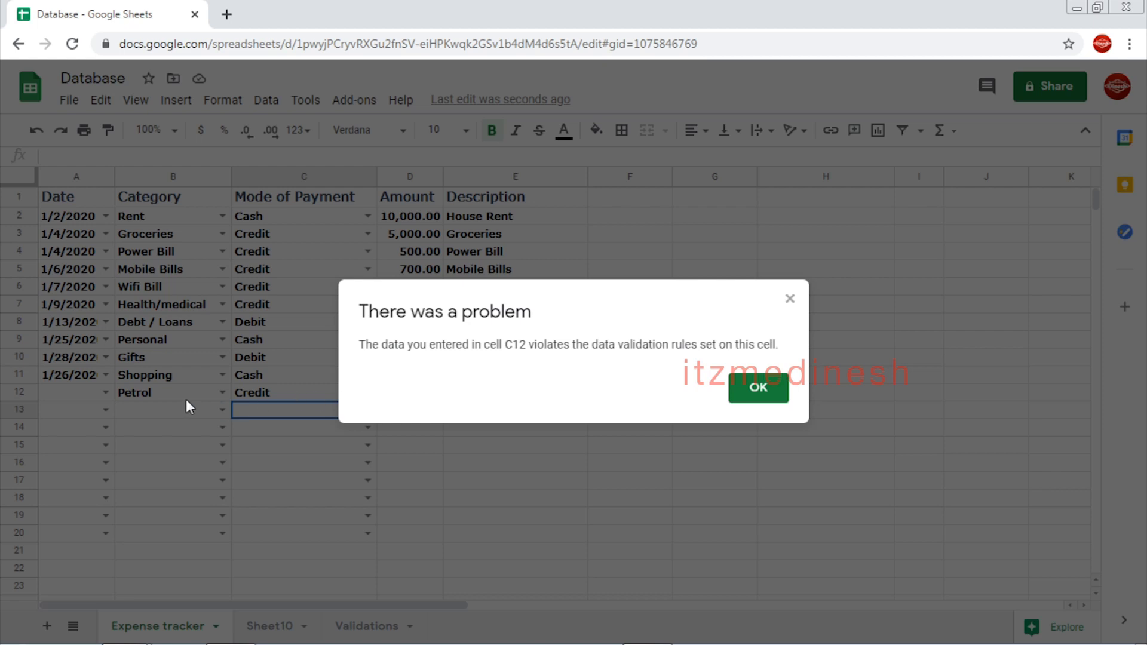
Dismiss the validation error, clear the Mode of Payment in C12 and enter Credit again
{"action": "left_click", "coordinate": [753, 391]}
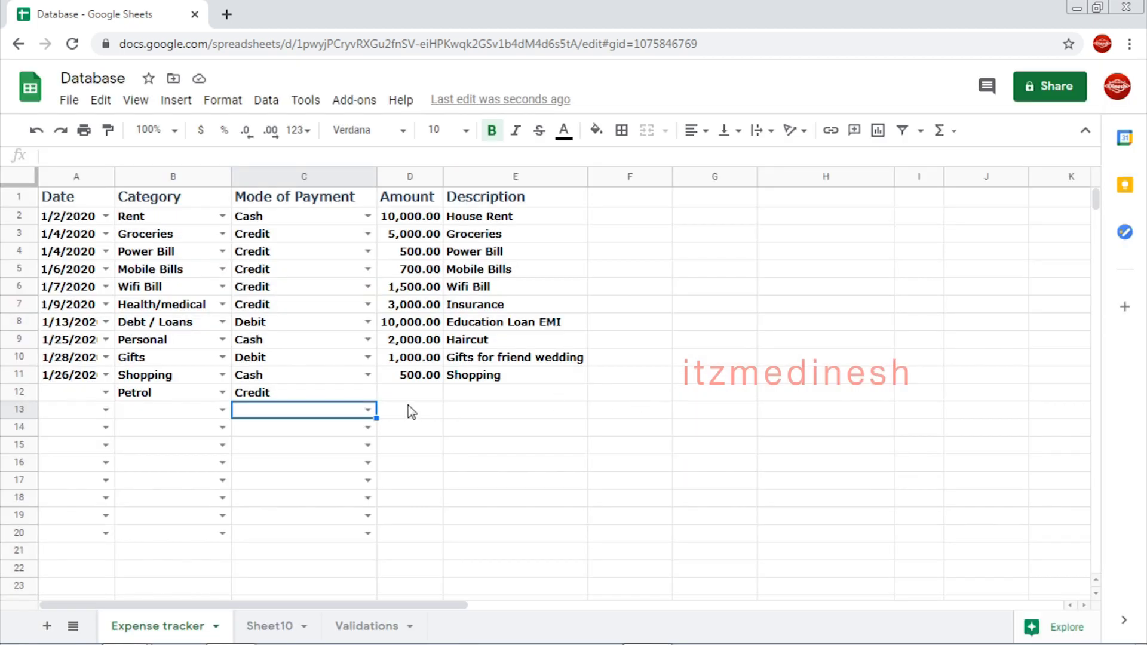
{"action": "left_click", "coordinate": [308, 394]}
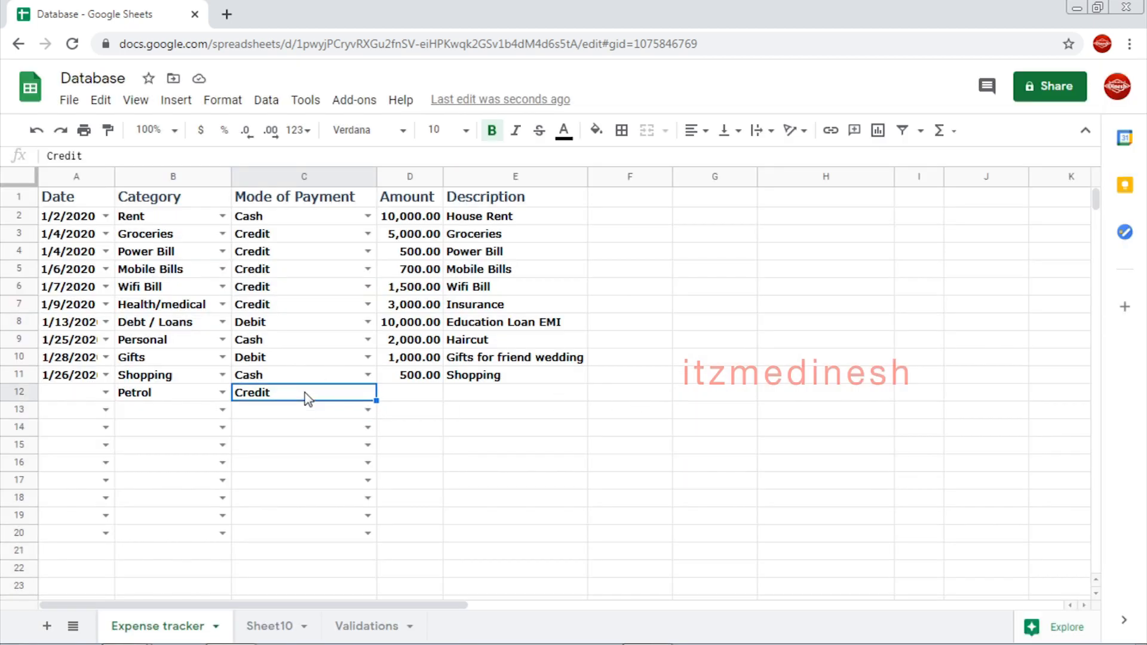
{"action": "key", "text": "Delete"}
{"action": "type", "text": "Credit"}
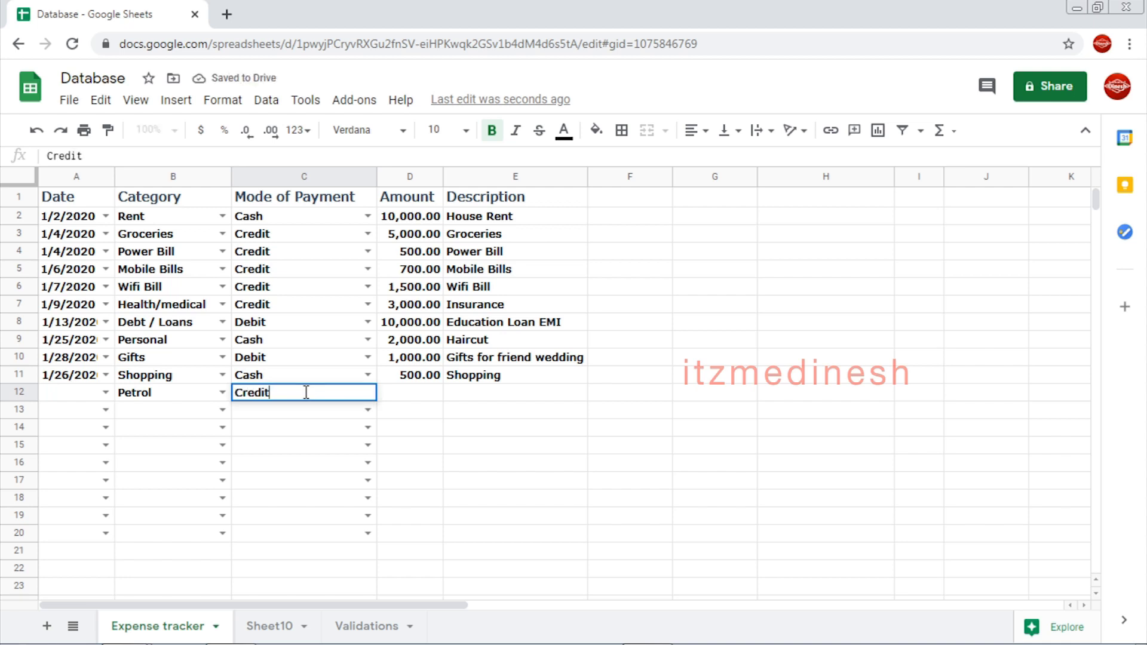
{"action": "key", "text": "Return"}
Try to enter Cash as the Mode of Payment in C12
{"action": "left_click", "coordinate": [306, 396]}
{"action": "type", "text": "Cash"}
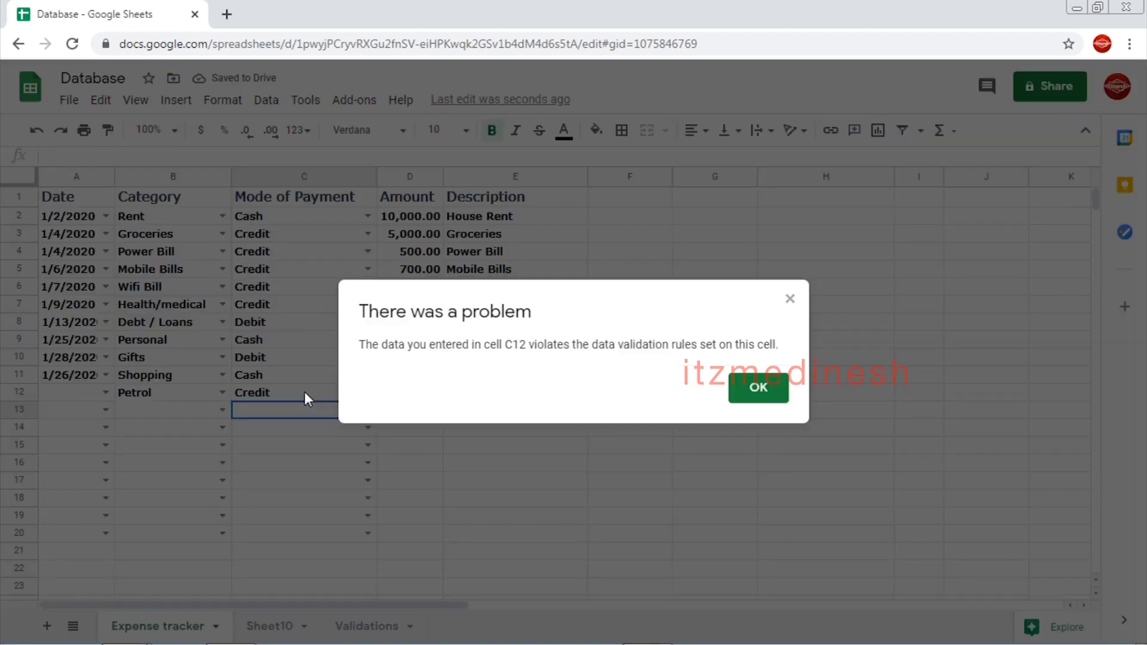
{"action": "left_click", "coordinate": [767, 393]}
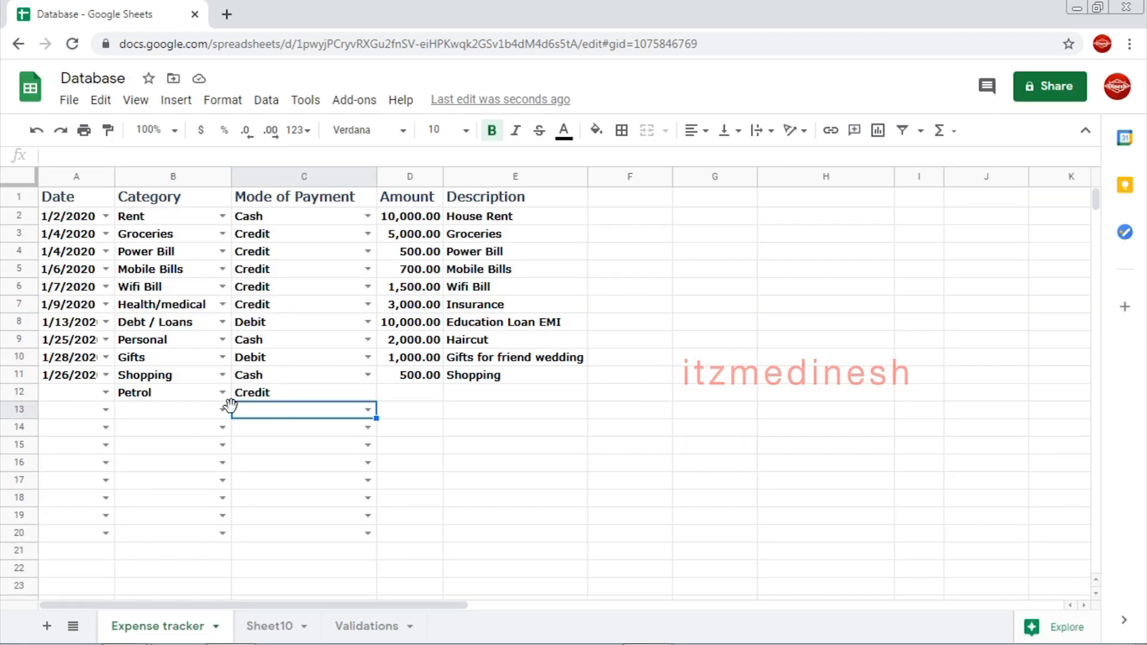
Clear the Mode of Payment in C12, and look through its available data validation criteria without changing the rule
{"action": "left_click", "coordinate": [285, 396]}
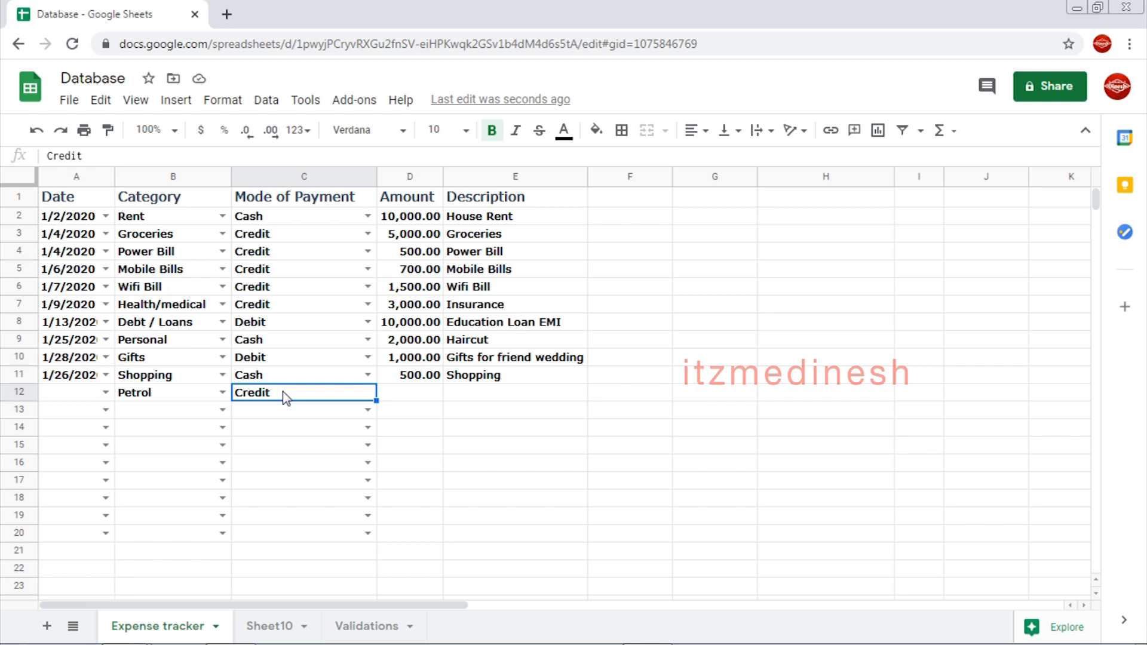
{"action": "key", "text": "Delete"}
{"action": "left_click", "coordinate": [266, 100]}
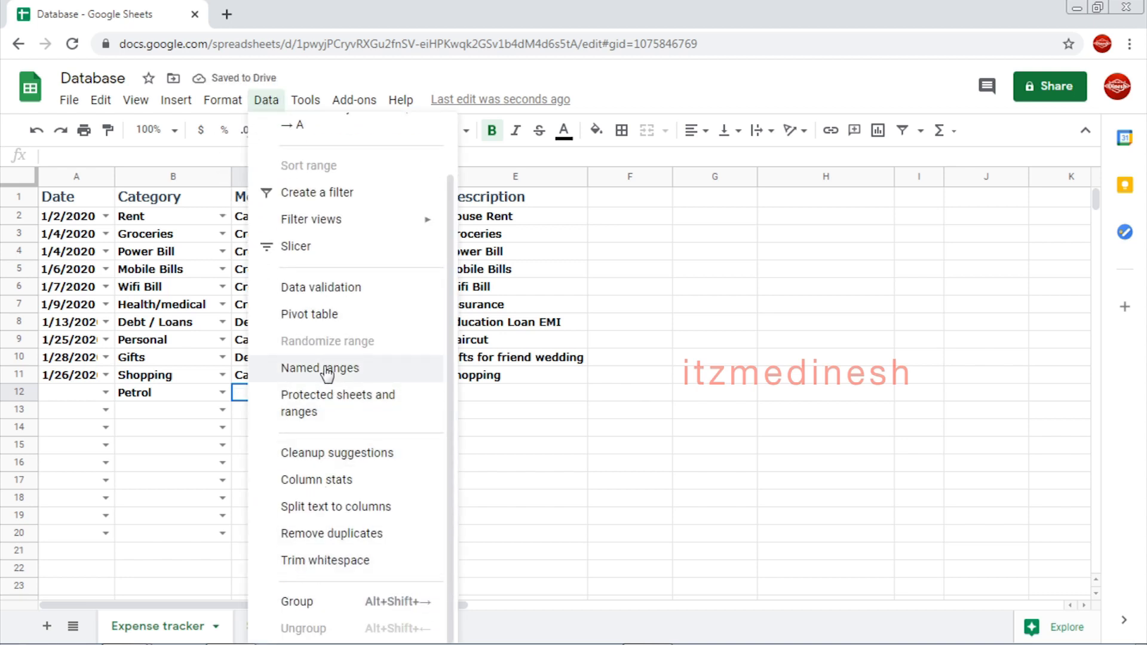
{"action": "left_click", "coordinate": [323, 289]}
{"action": "left_click", "coordinate": [502, 332]}
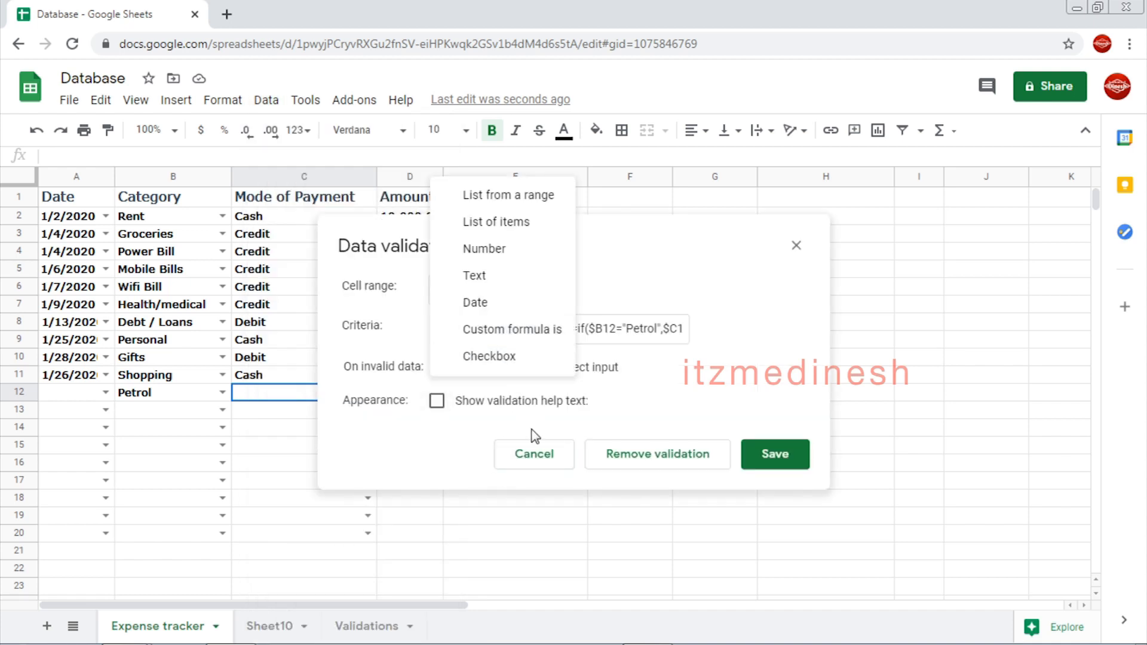
{"action": "left_click", "coordinate": [543, 463]}
Enter Status as the column header in cell F1, beside Description
{"action": "left_click", "coordinate": [630, 343]}
{"action": "left_click", "coordinate": [611, 199]}
{"action": "left_click_drag", "start_coordinate": [622, 323], "coordinate": [623, 390]}
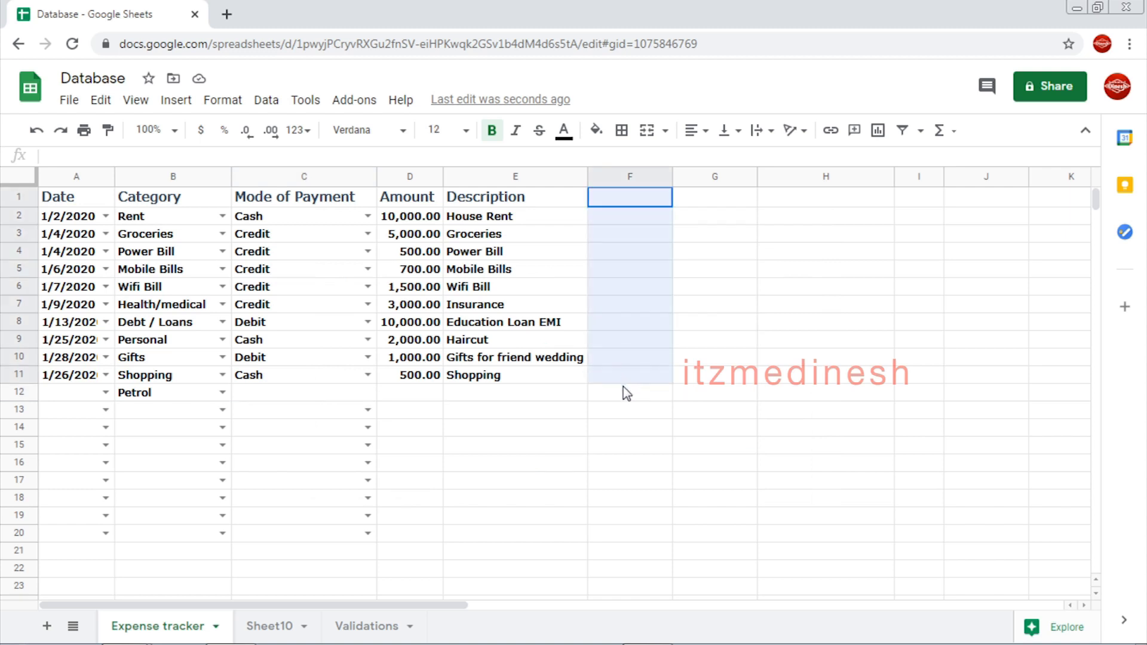
{"action": "left_click", "coordinate": [615, 206]}
{"action": "type", "text": "Status"}
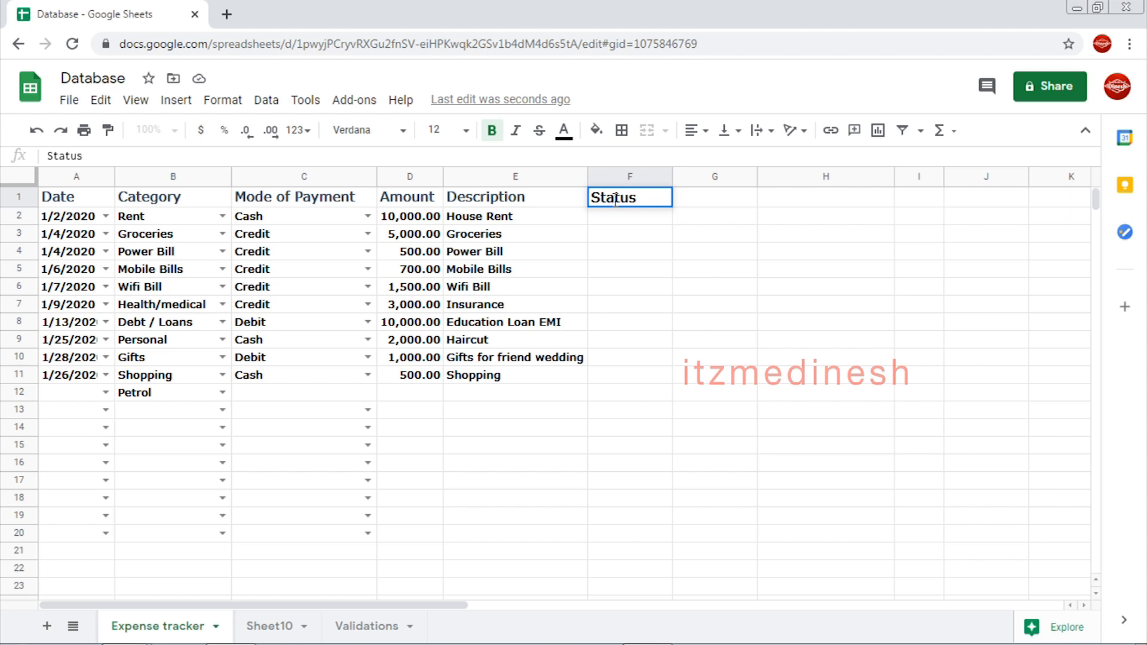
{"action": "key", "text": "Return"}
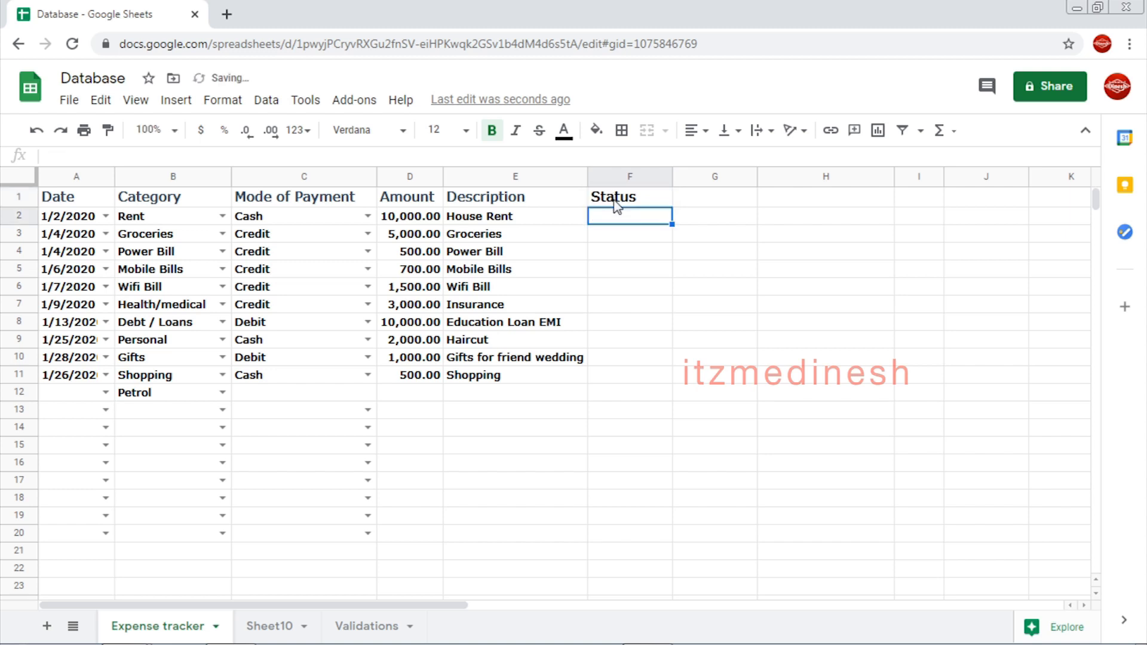
Change the column header in F1 to Paid
{"action": "left_click", "coordinate": [615, 202]}
{"action": "type", "text": "Paid"}
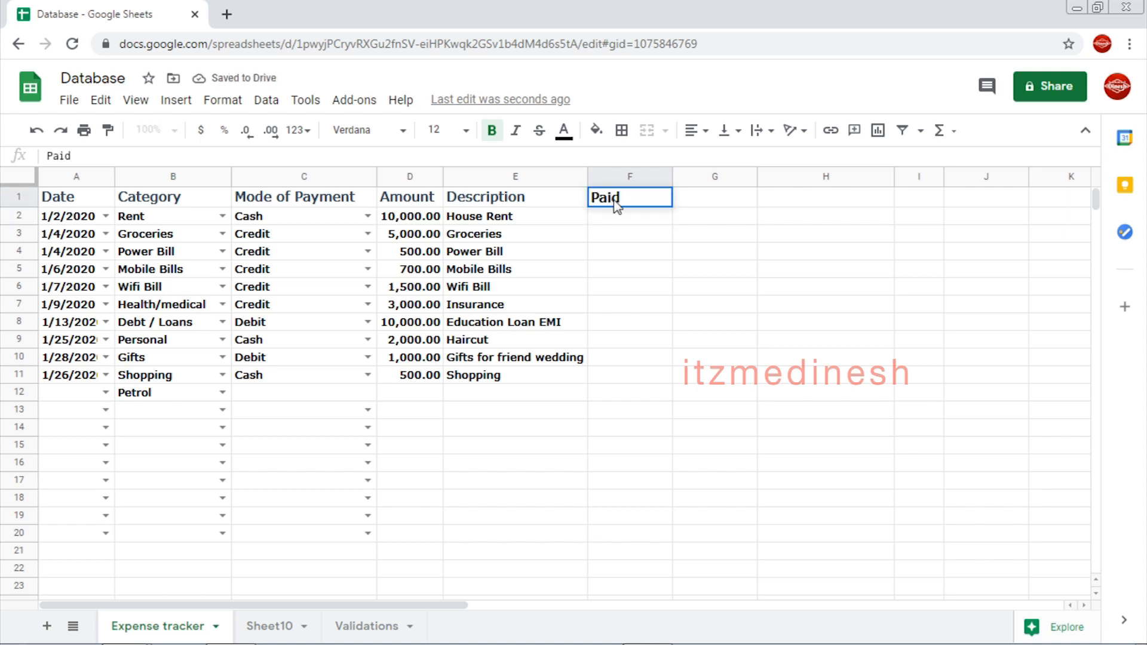
{"action": "key", "text": "Return"}
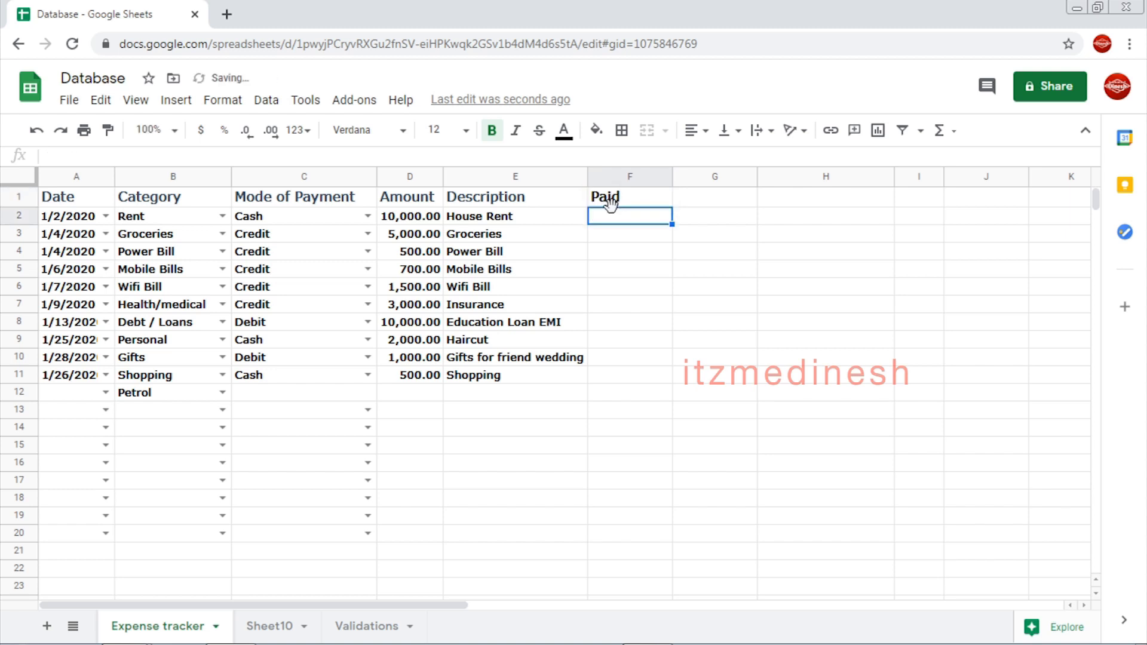
Open data validation for the Paid cells F2:F20 and set the criterion to Checkbox
{"action": "left_click_drag", "start_coordinate": [598, 217], "coordinate": [601, 530]}
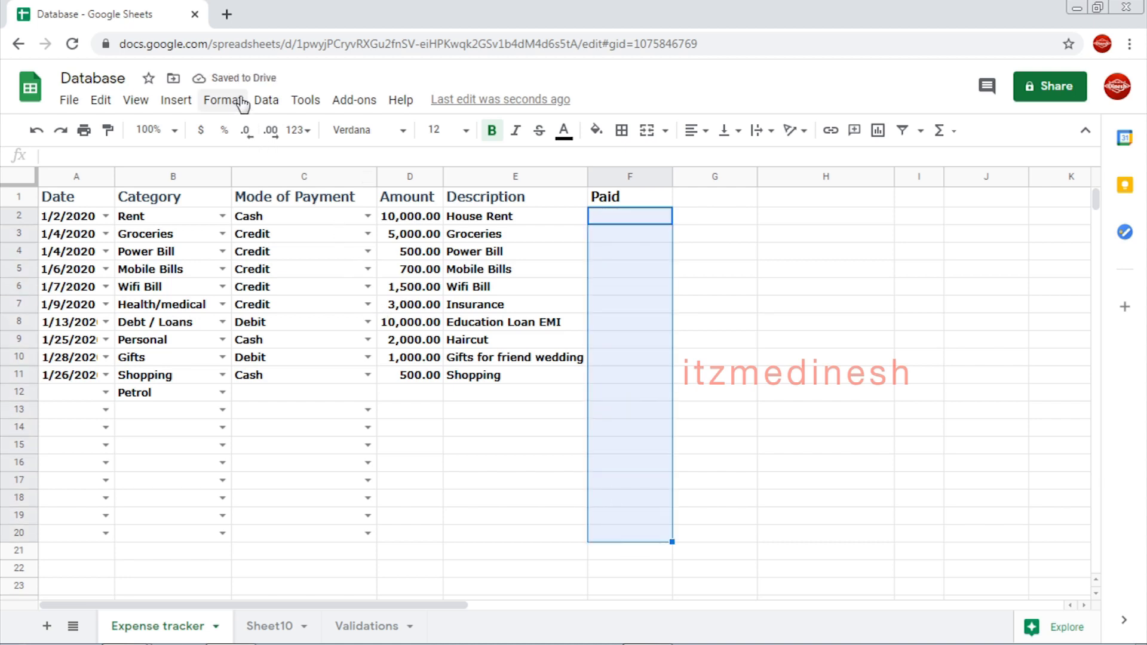
{"action": "left_click", "coordinate": [268, 103]}
{"action": "left_click", "coordinate": [323, 323]}
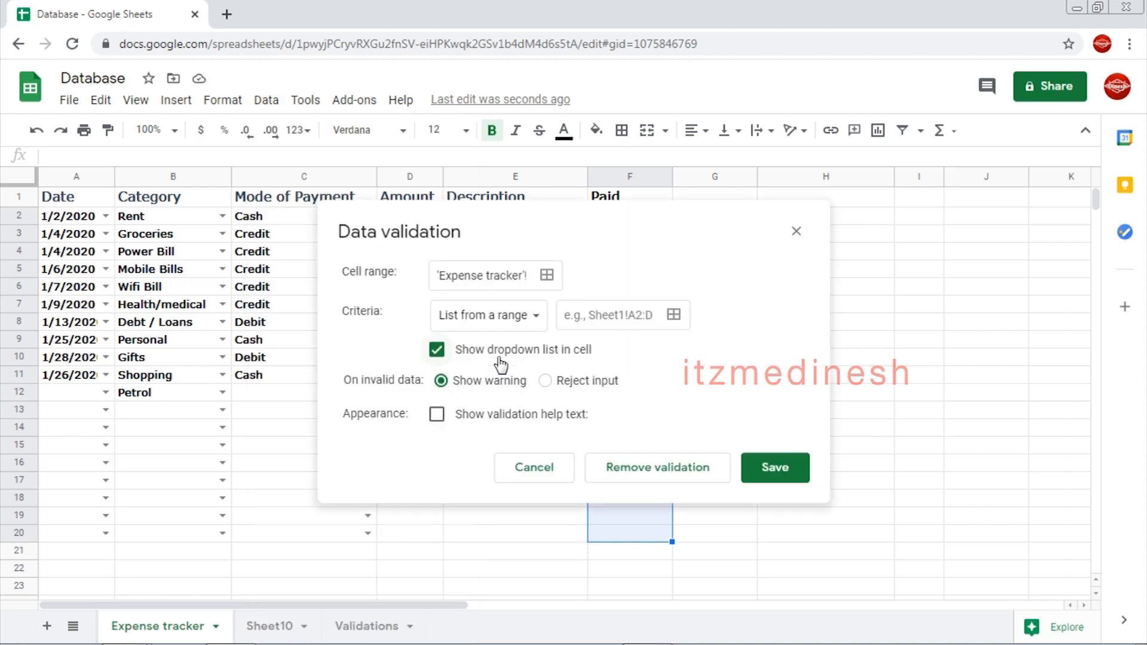
{"action": "left_click", "coordinate": [511, 323]}
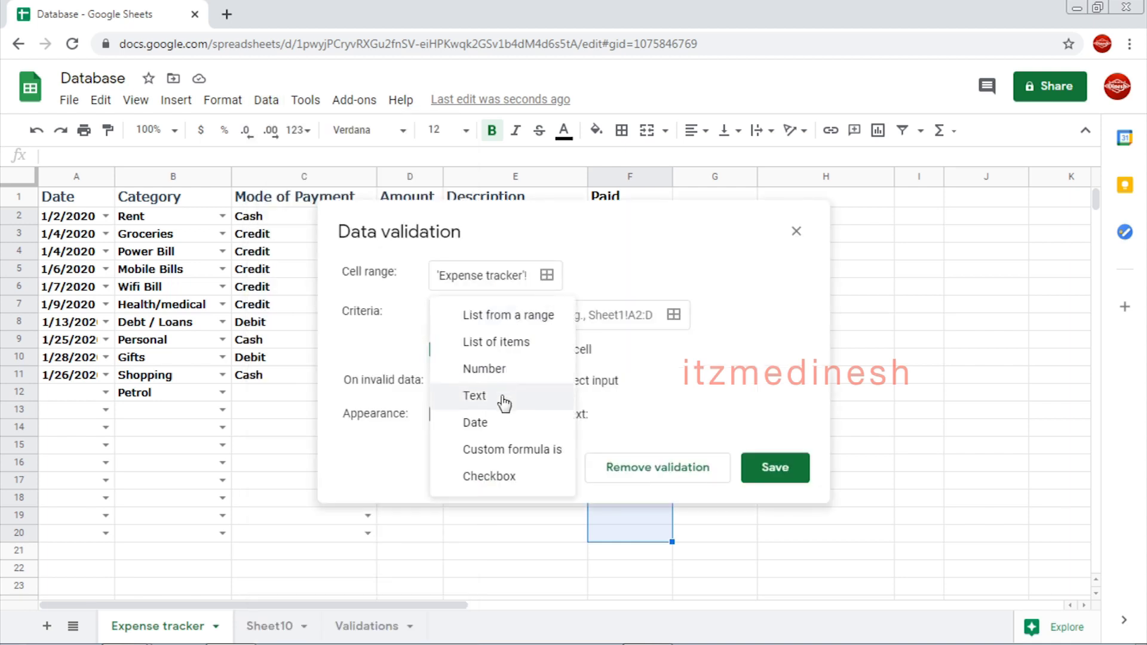
{"action": "left_click", "coordinate": [513, 479]}
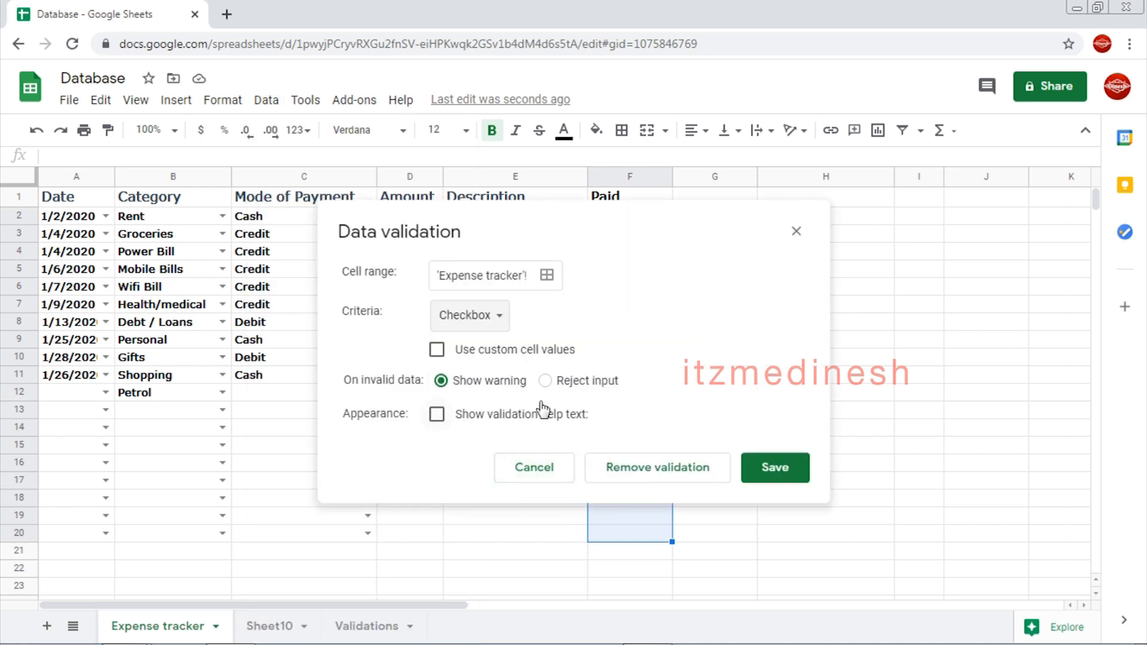
Give the checkboxes the custom values Paid when checked and Unpaid when unchecked, reject invalid input, and save the rule
{"action": "left_click", "coordinate": [437, 351]}
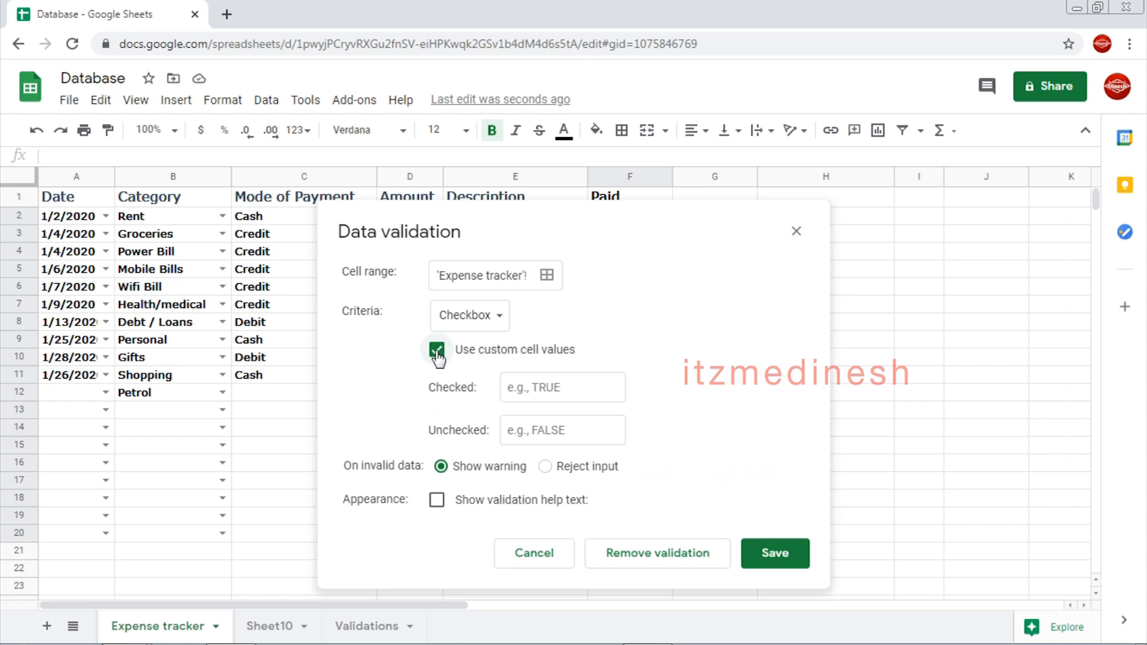
{"action": "left_click", "coordinate": [556, 389]}
{"action": "type", "text": "Paid"}
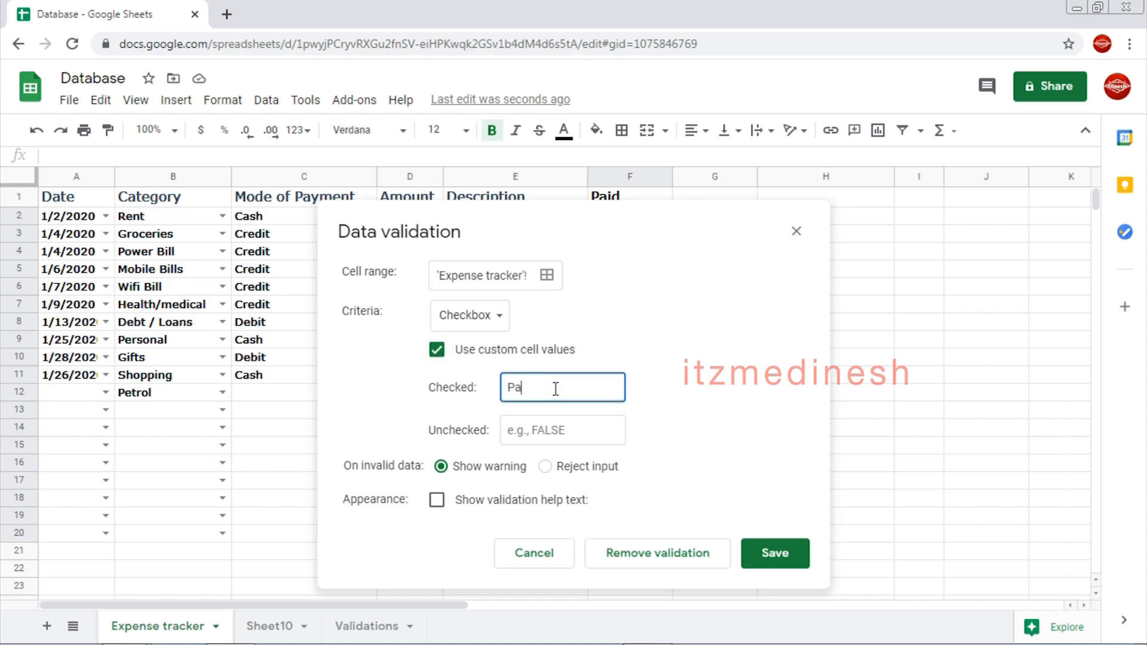
{"action": "left_click", "coordinate": [561, 432]}
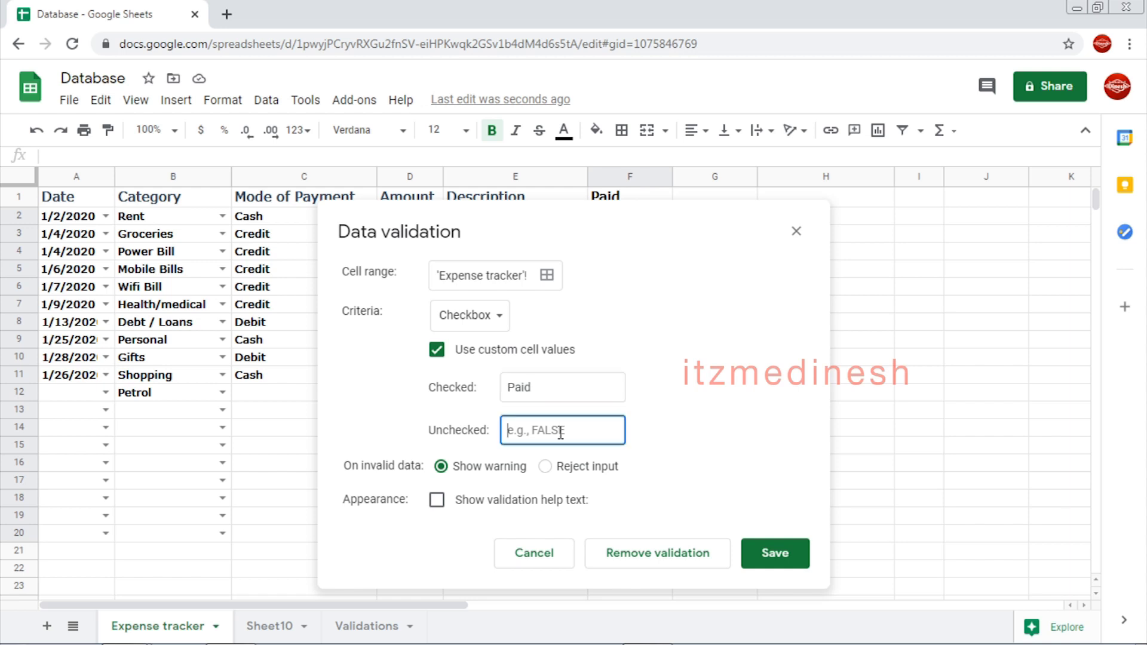
{"action": "type", "text": "Unpaid"}
{"action": "left_click", "coordinate": [545, 467]}
{"action": "left_click", "coordinate": [755, 562]}
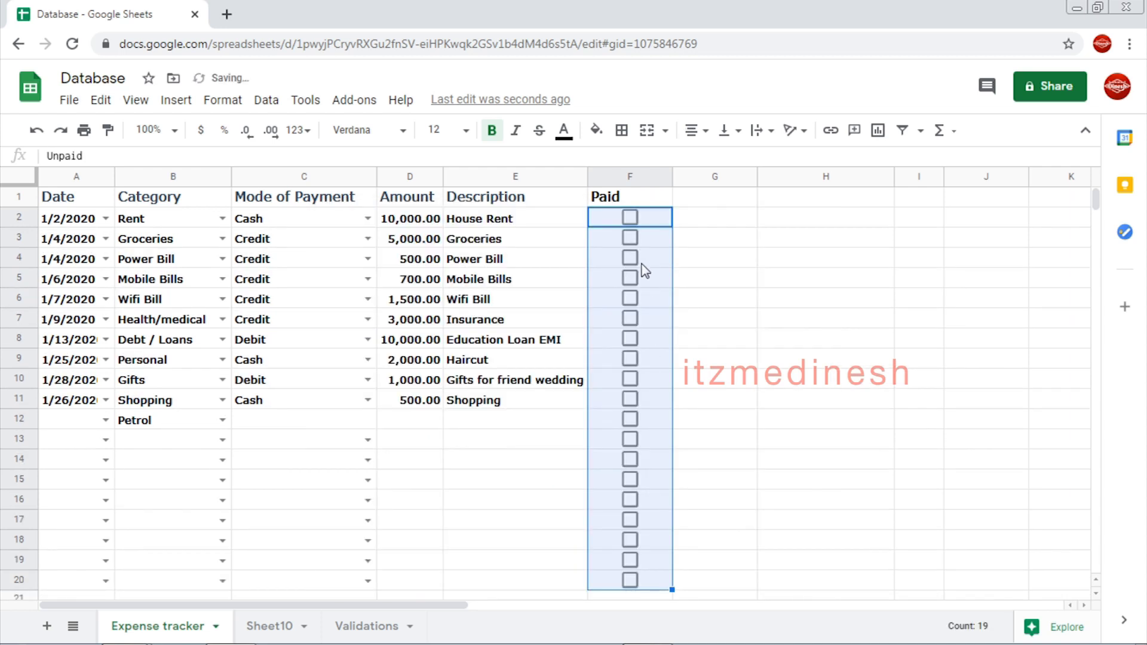
Mark the House Rent expense in row 2 as paid and check the value stored in F2
{"action": "left_click", "coordinate": [630, 217]}
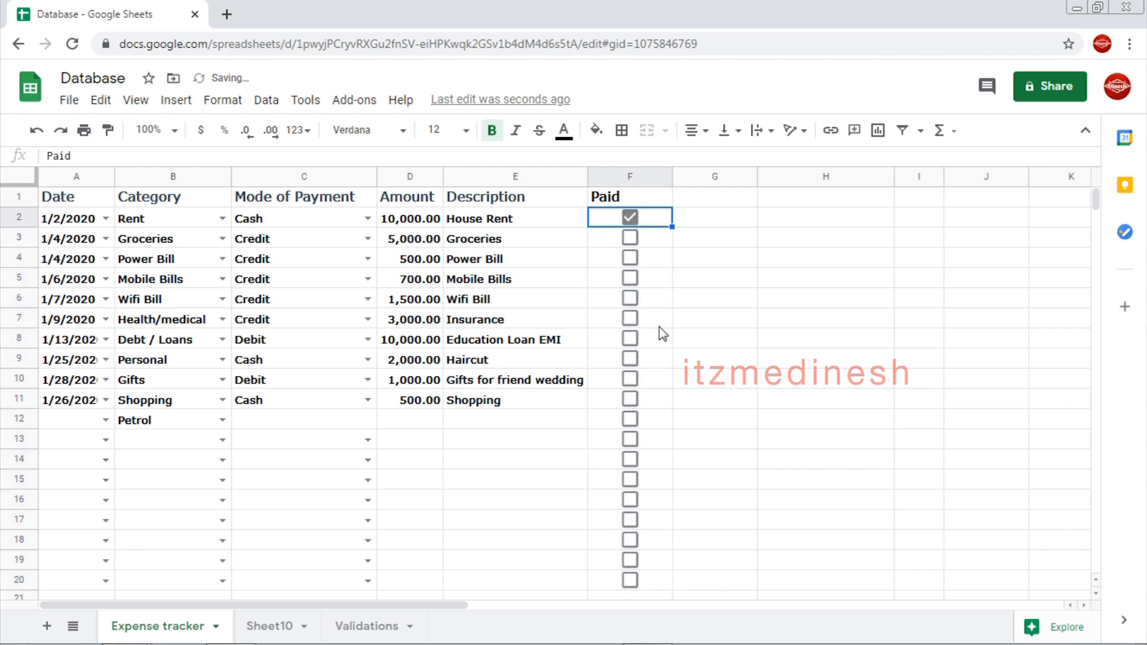
{"action": "left_click", "coordinate": [55, 156]}
{"action": "double_click", "coordinate": [55, 156]}
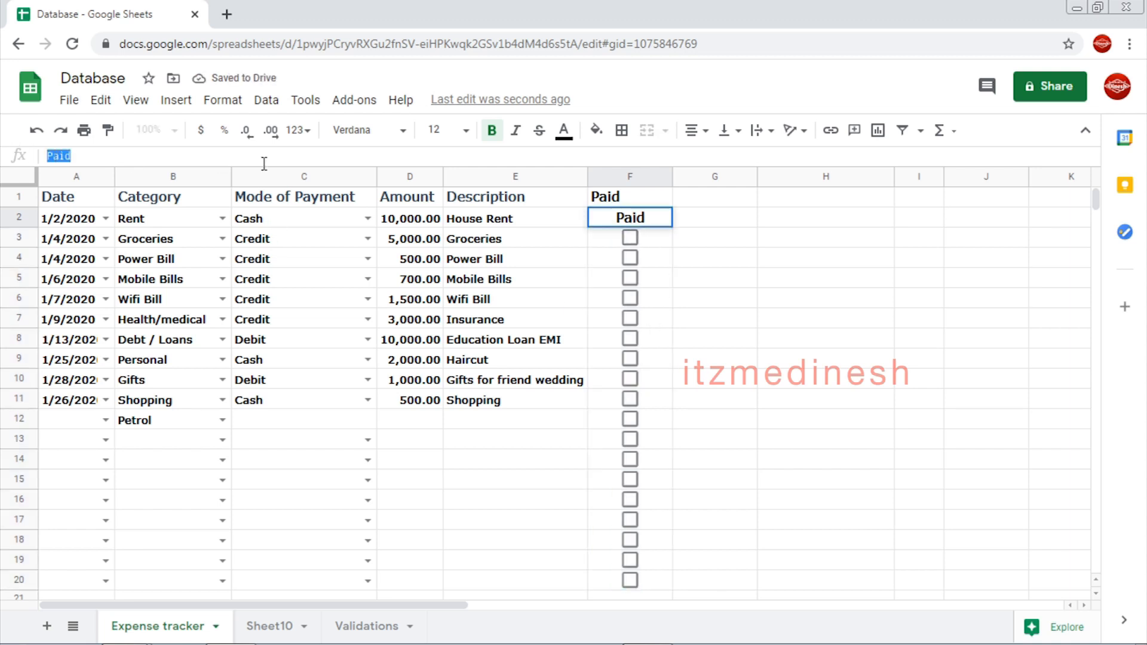
{"action": "left_click", "coordinate": [725, 260]}
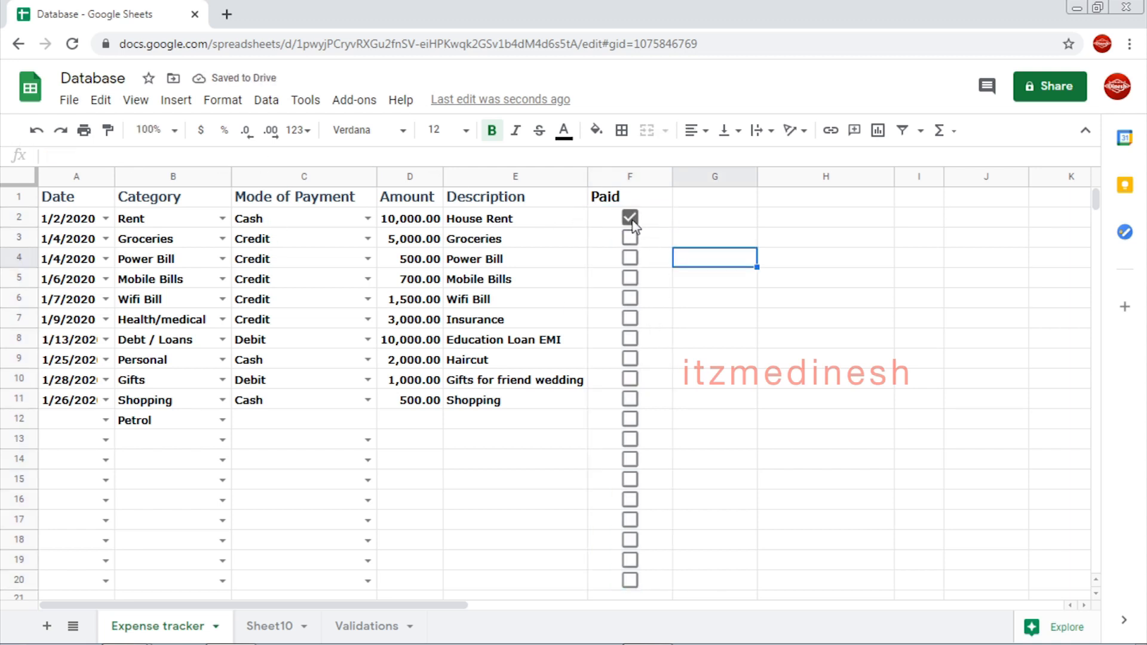
Mark the expenses in rows 3 to 7, from Groceries to Insurance, as paid
{"action": "left_click", "coordinate": [640, 322]}
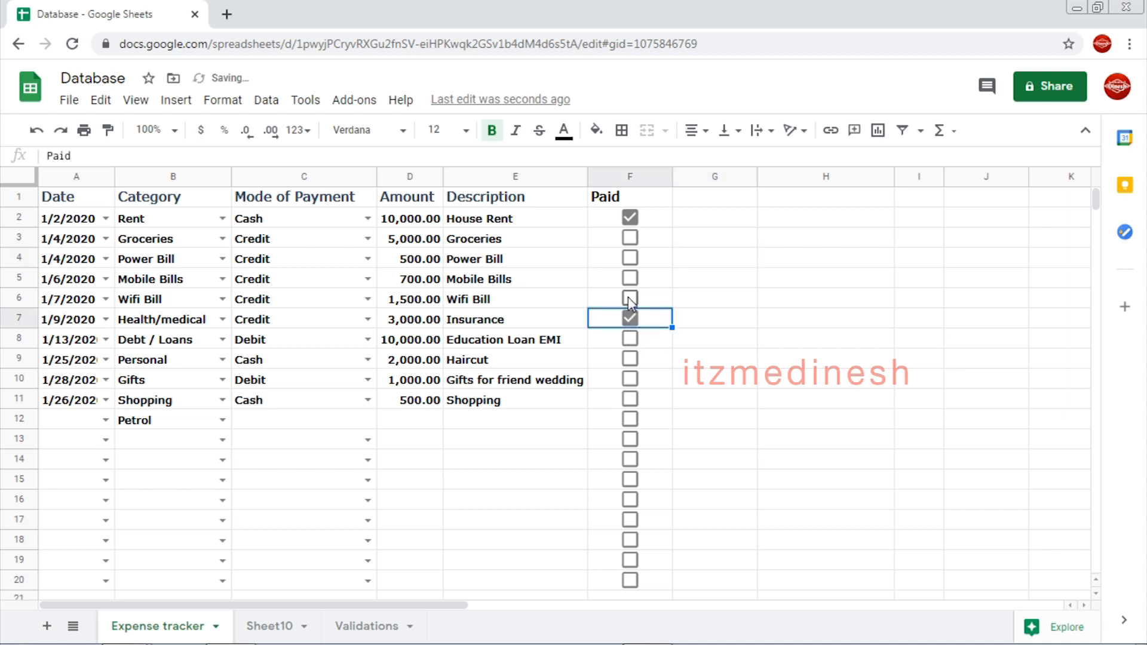
{"action": "left_click", "coordinate": [630, 298]}
{"action": "left_click", "coordinate": [630, 278]}
{"action": "left_click", "coordinate": [631, 258]}
{"action": "left_click", "coordinate": [630, 238]}
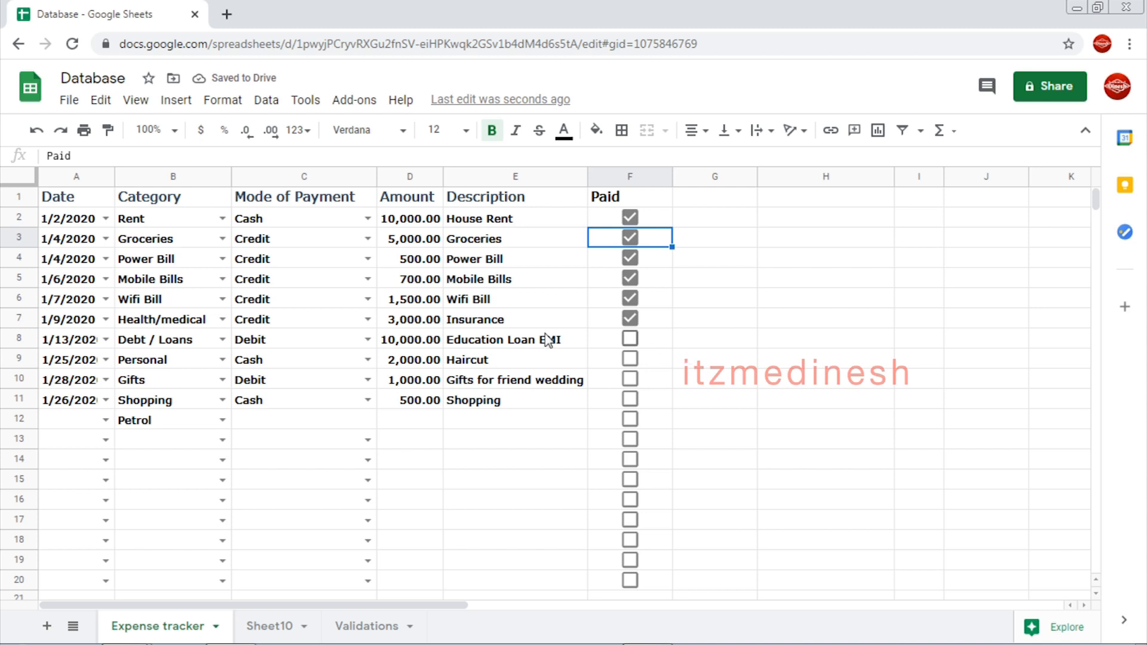
{"action": "left_click_drag", "start_coordinate": [630, 217], "coordinate": [630, 405]}
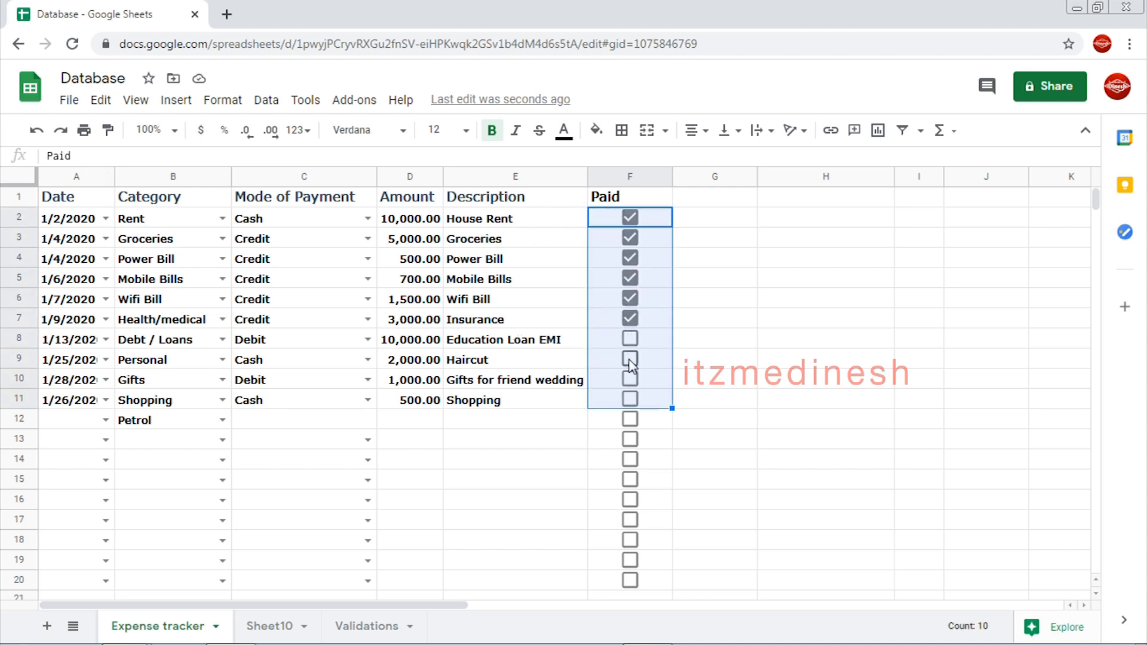
{"action": "left_click", "coordinate": [655, 340]}
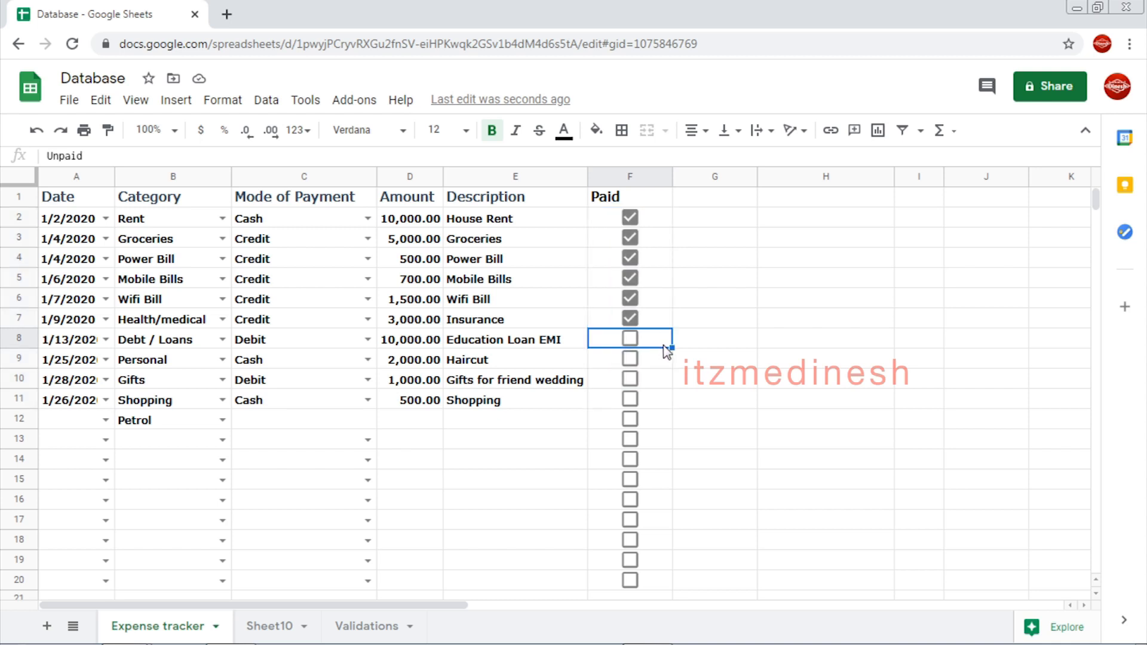